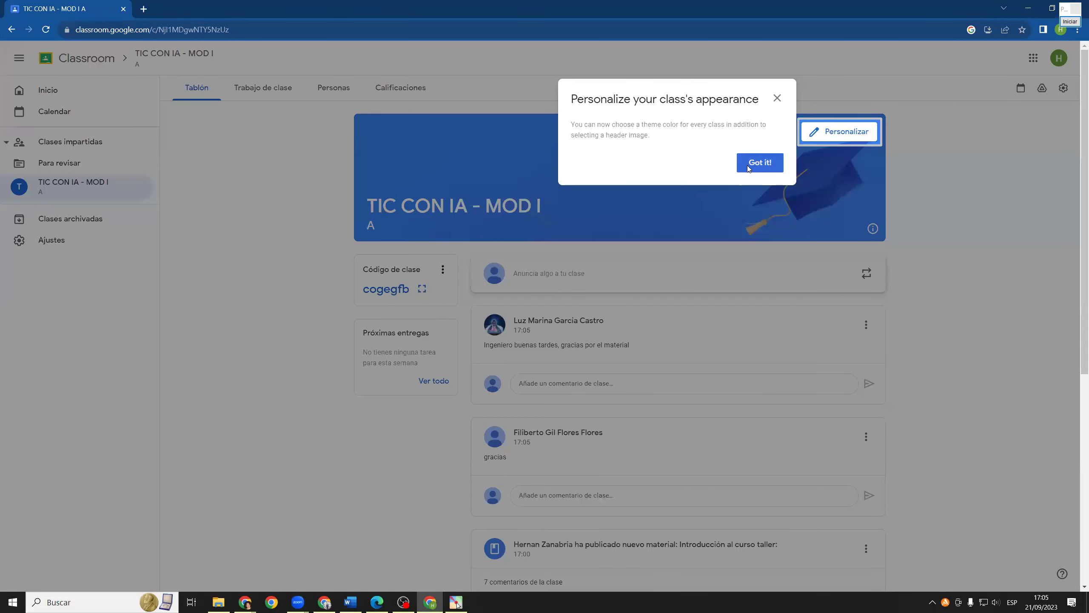
# - Dismiss the class appearance notice and review the list of people enrolled in the TIC CON IA - MOD I class
pyautogui.click(748, 166)
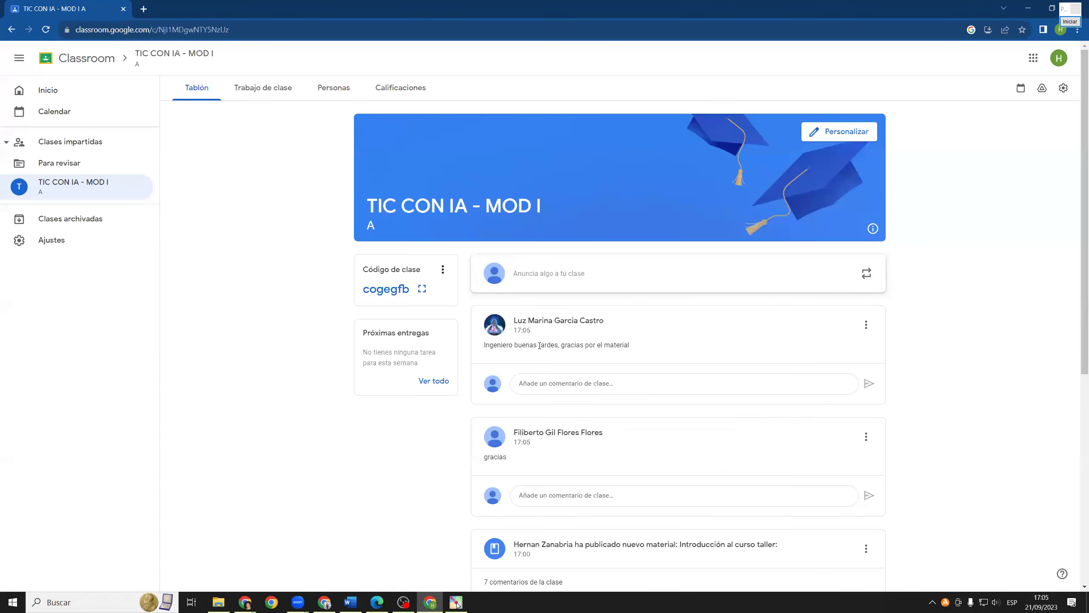
pyautogui.click(335, 89)
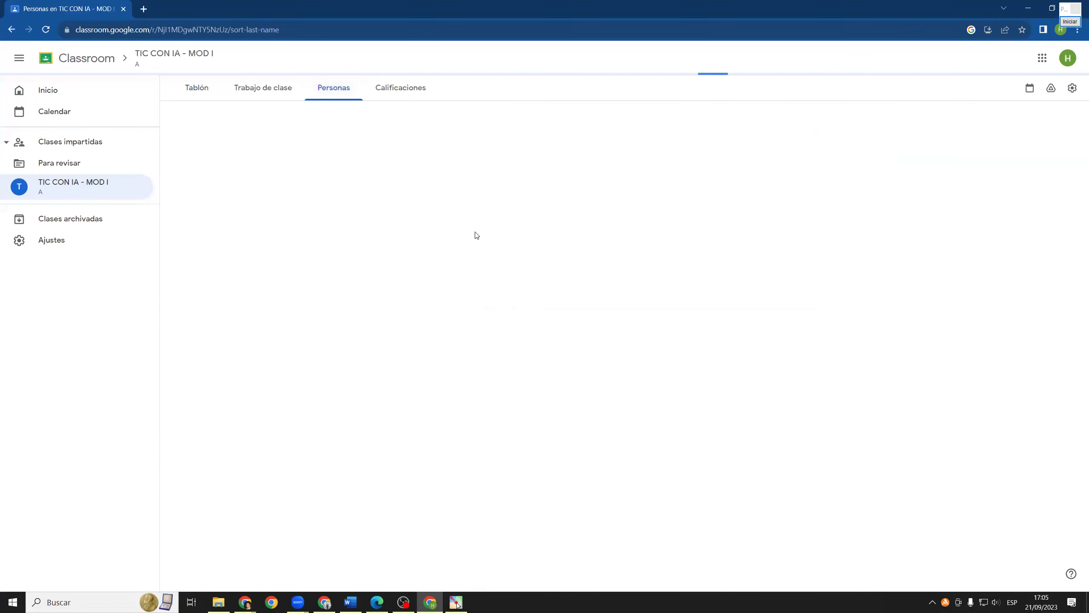
pyautogui.scroll(-4, 600, 294)
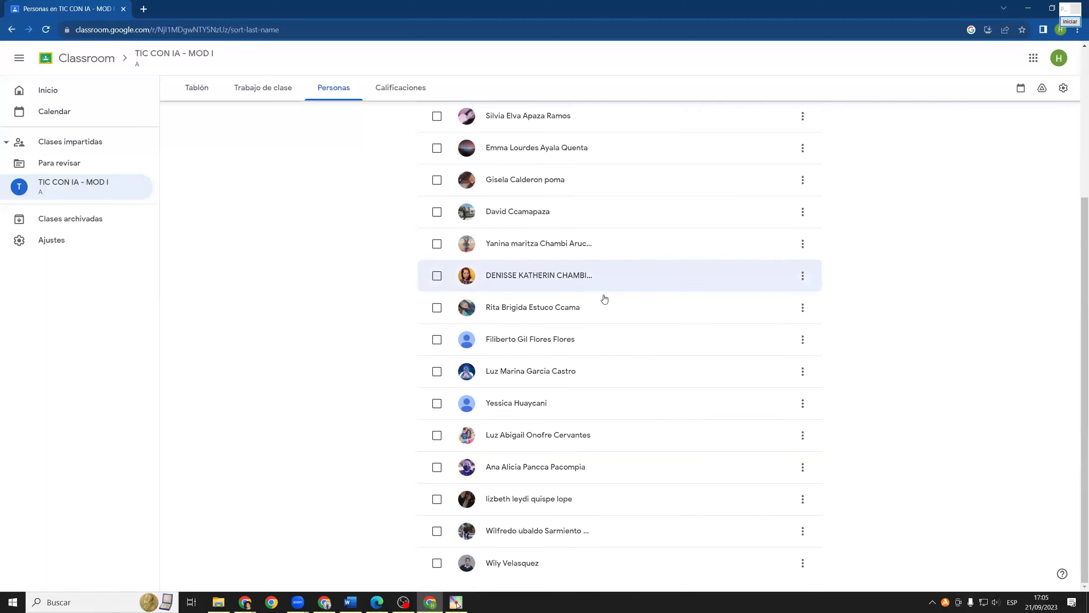
pyautogui.scroll(4, 474, 187)
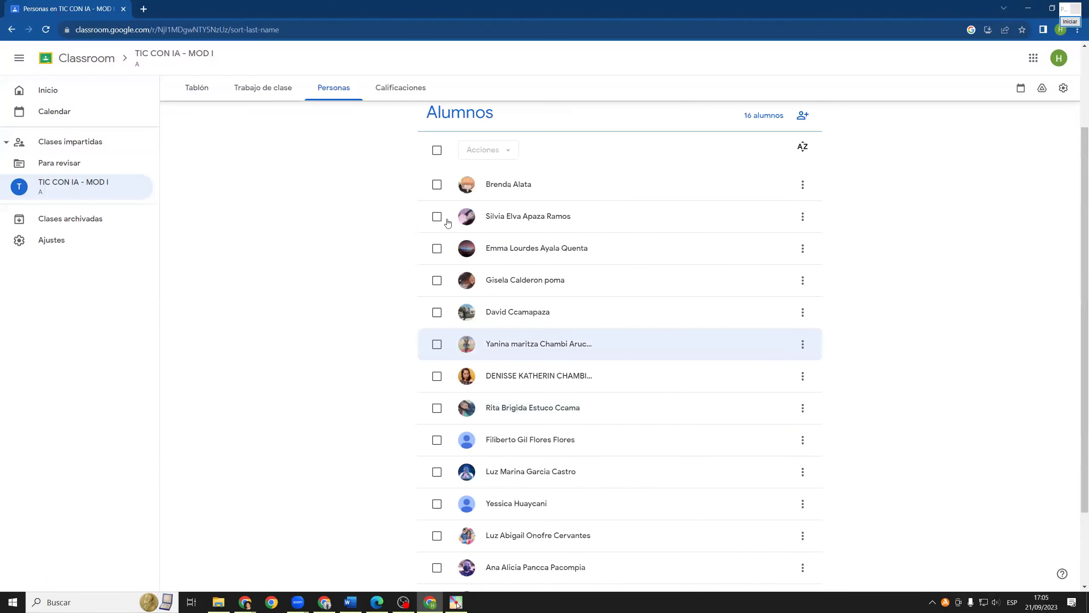
# - Select all students to view the available bulk actions, and clear the selection without applying any
pyautogui.click(438, 210)
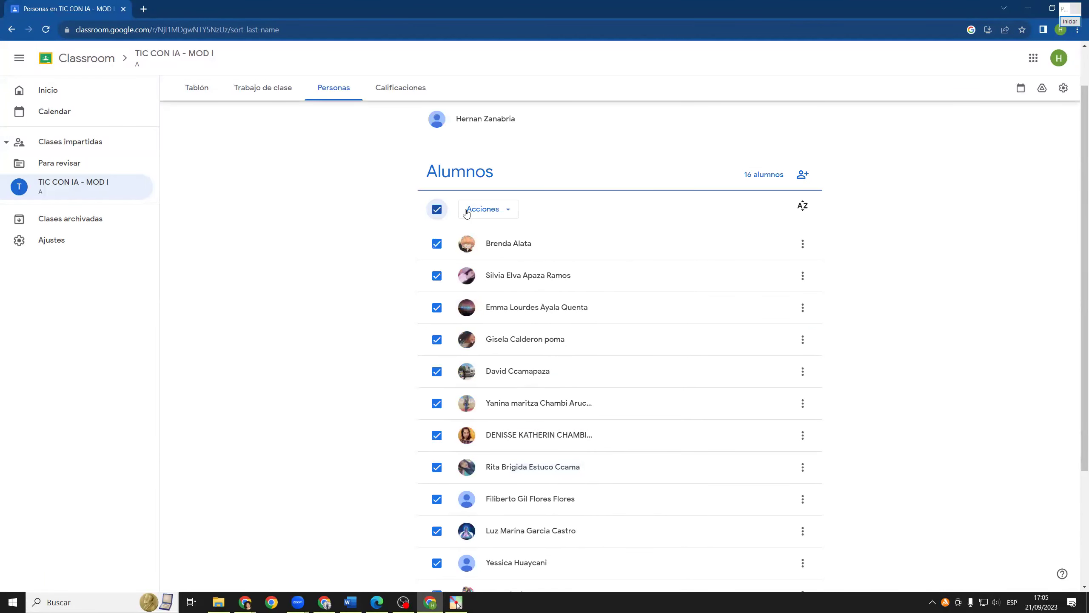
pyautogui.click(505, 214)
pyautogui.click(599, 214)
pyautogui.click(437, 209)
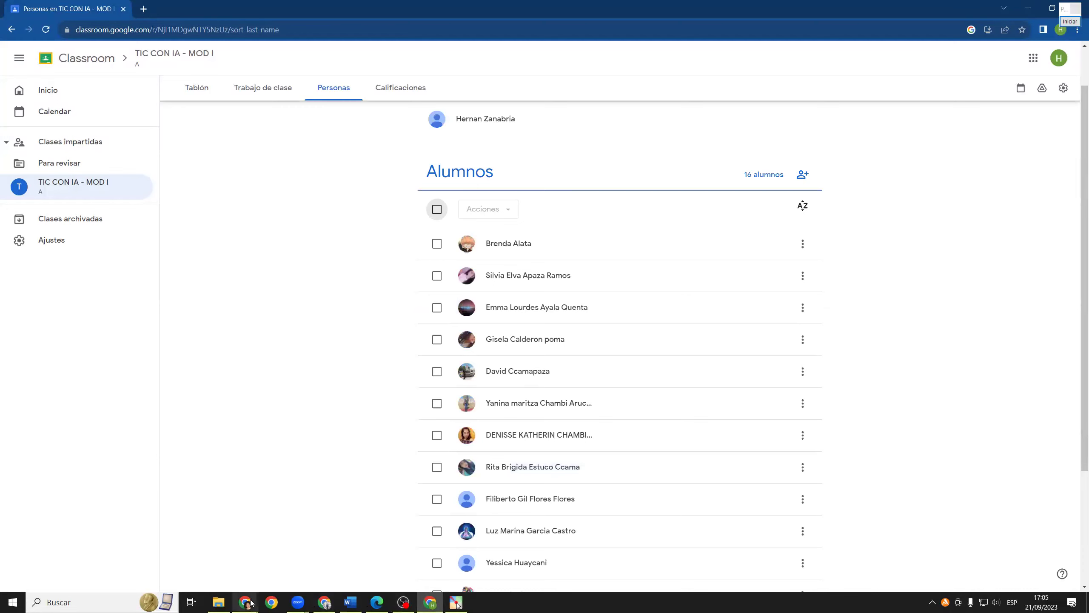
# - Switch to the Asistencia MOD I. (respuestas) spreadsheet and examine the e-mail, name, surname, phone and DNI columns
pyautogui.click(302, 550)
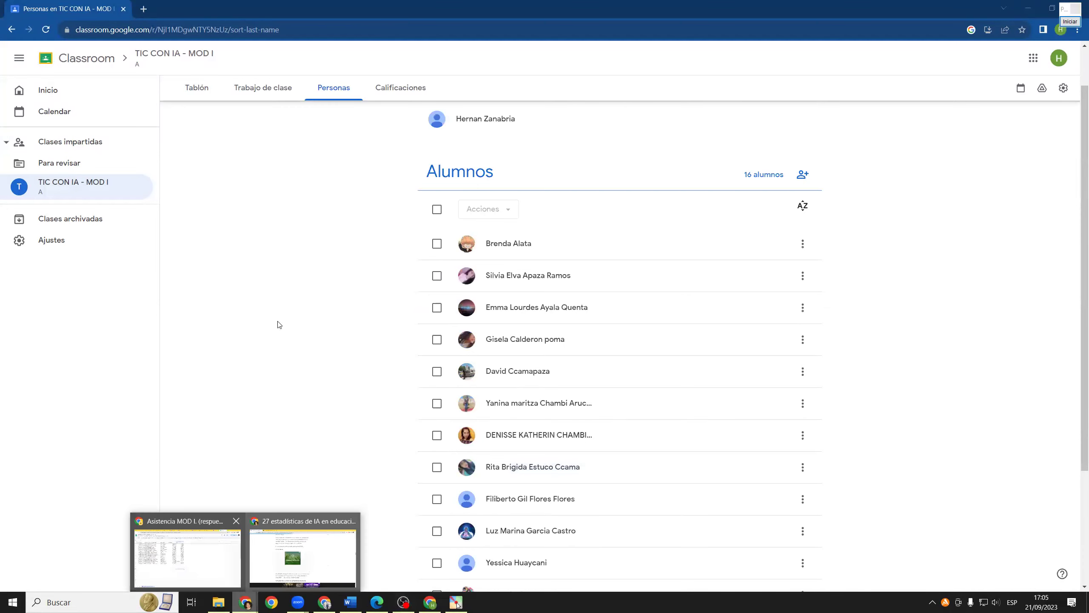
pyautogui.click(224, 358)
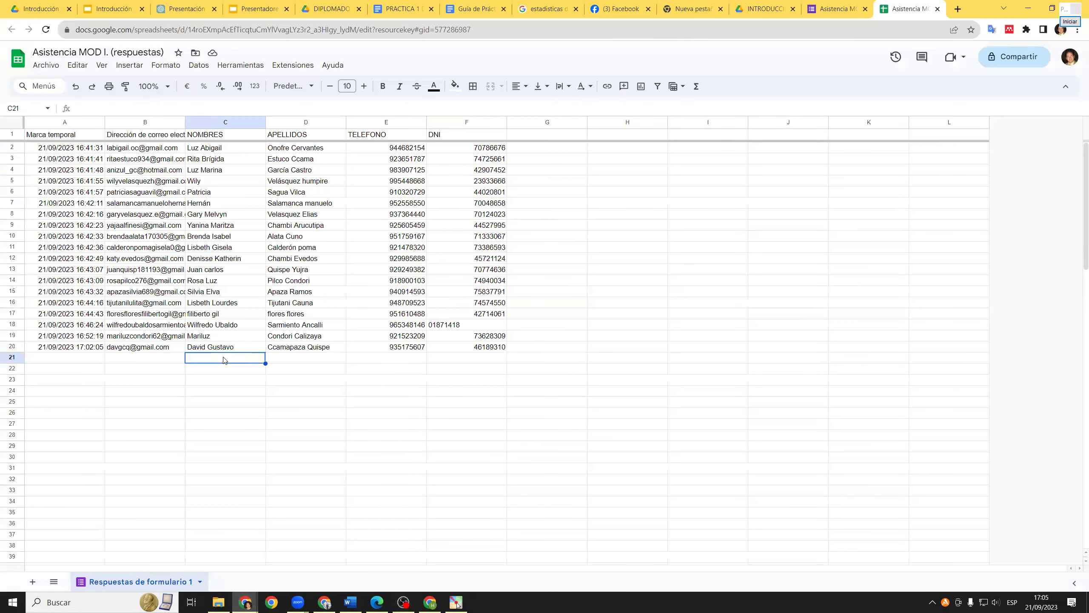
pyautogui.click(205, 251)
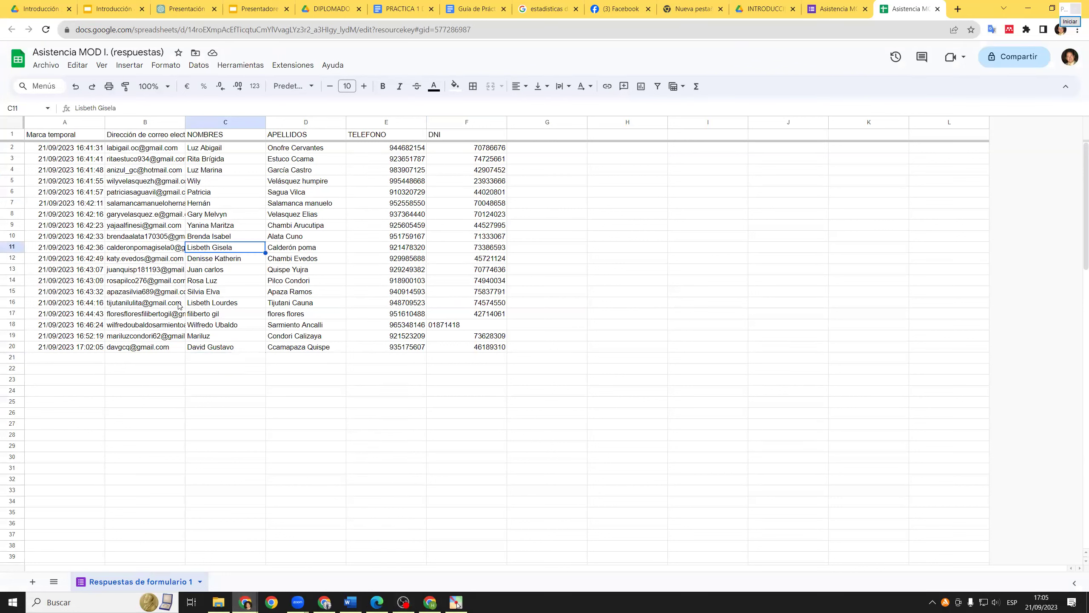
pyautogui.moveTo(183, 318); pyautogui.dragTo(180, 160)
pyautogui.click(280, 287)
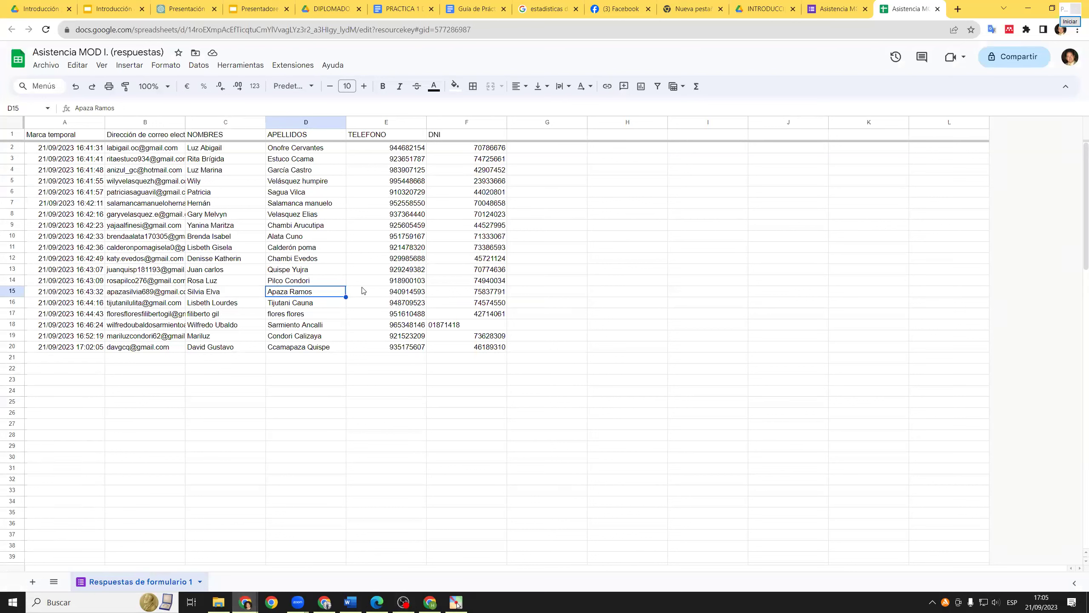
pyautogui.click(421, 296)
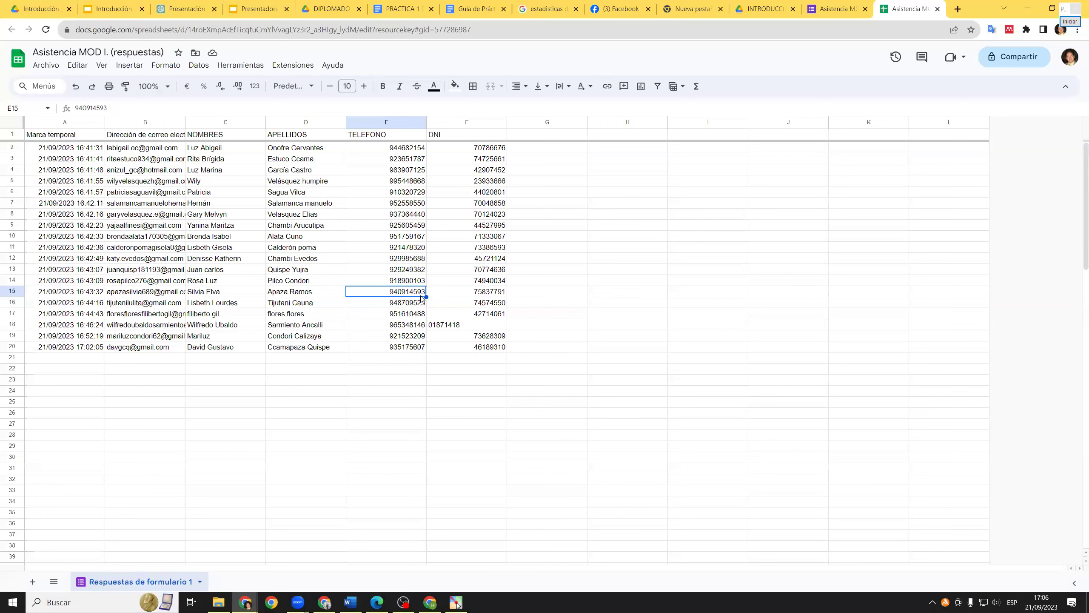
pyautogui.click(488, 302)
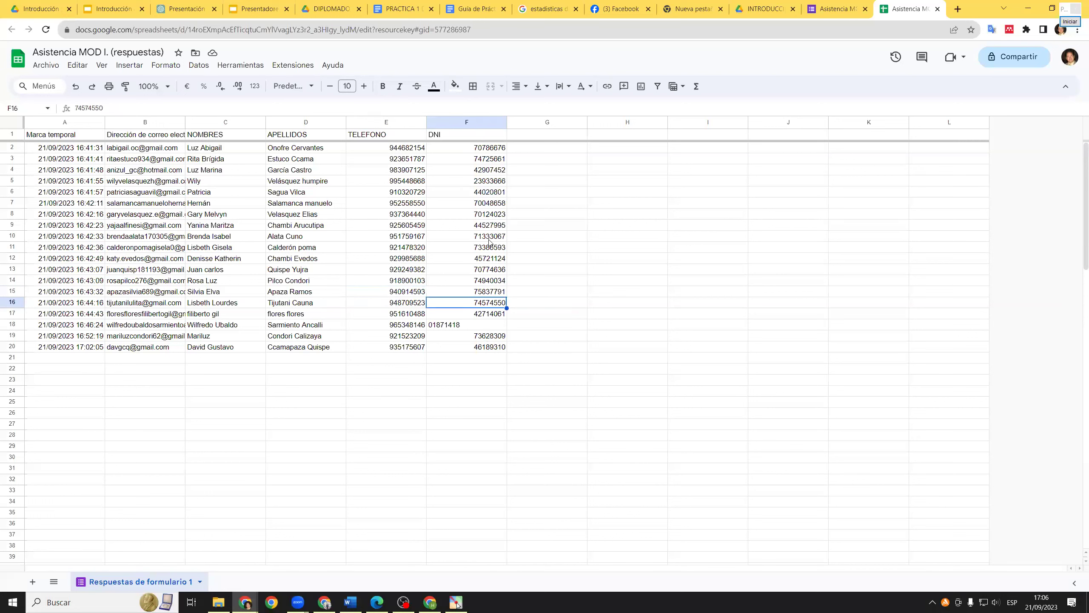
pyautogui.click(543, 281)
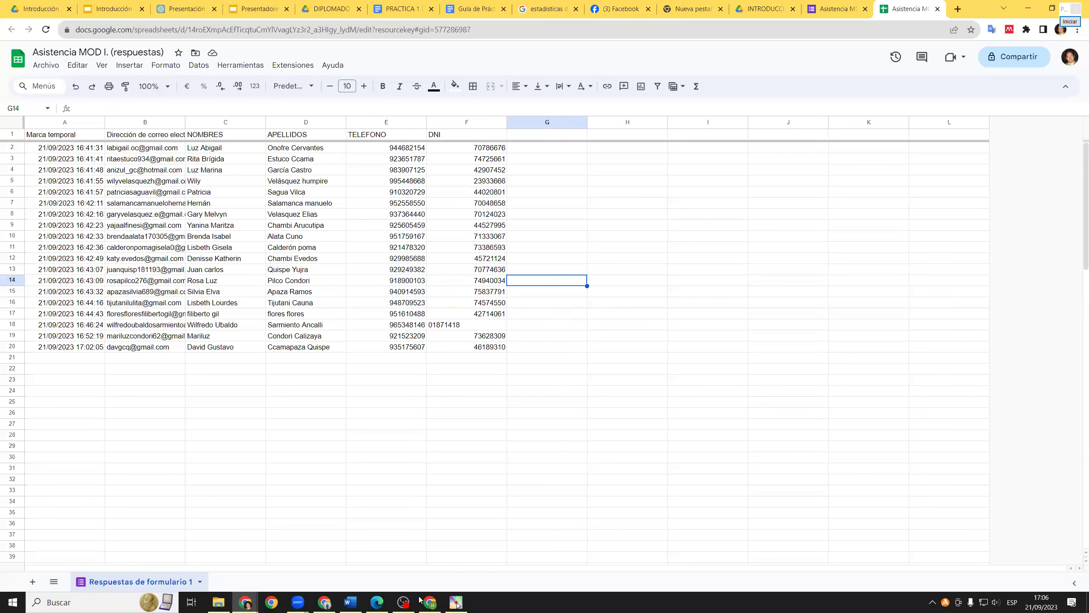
# - Switch to the Word document and review it back to its title, EDUCACIÓN DIGITAL: TIC Y LA APLICACIÓN DE INTELIGENCIA ARTIFICIAL
pyautogui.hotkey('alt', 'Tab')
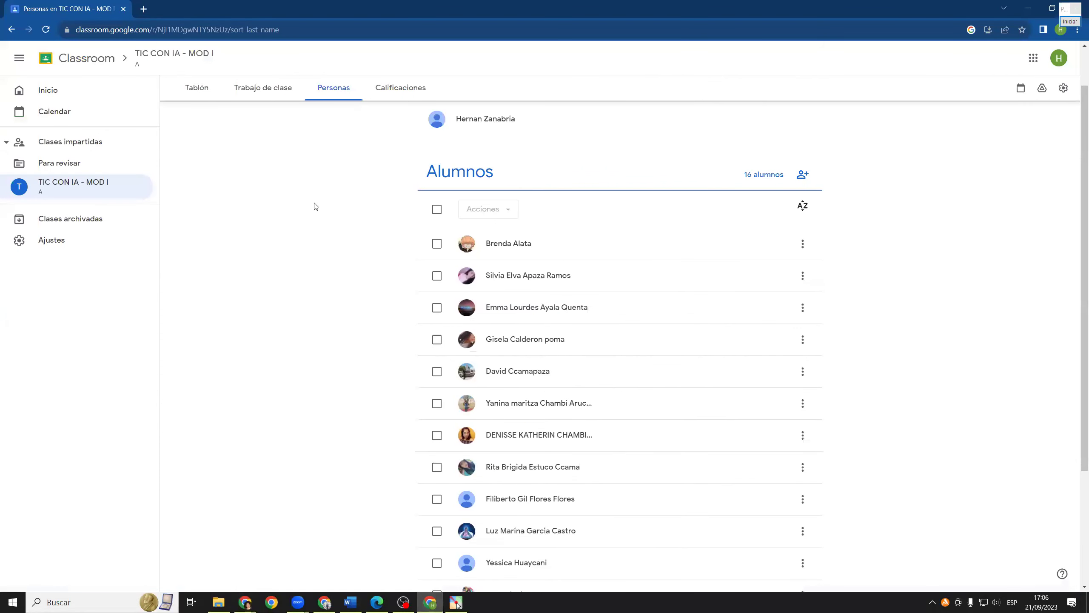
pyautogui.click(350, 602)
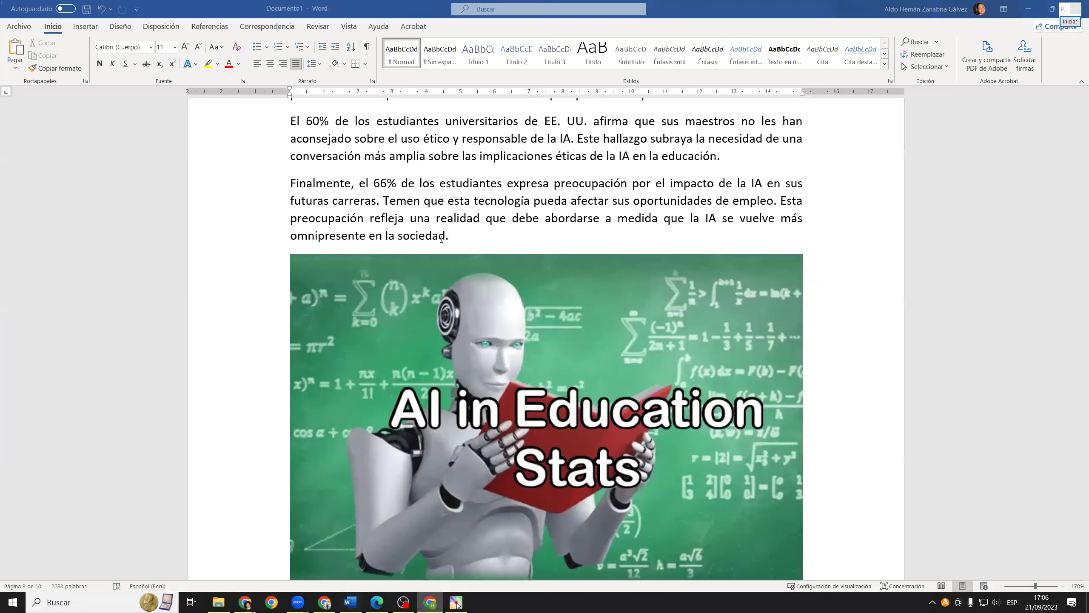
pyautogui.scroll(10, 483, 238)
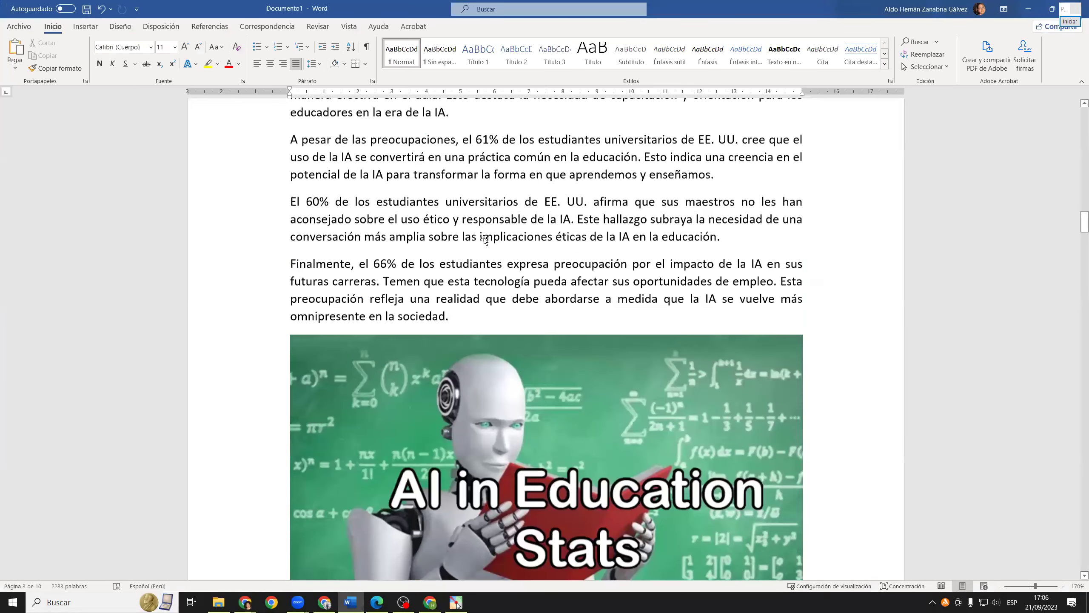
pyautogui.scroll(15, 484, 239)
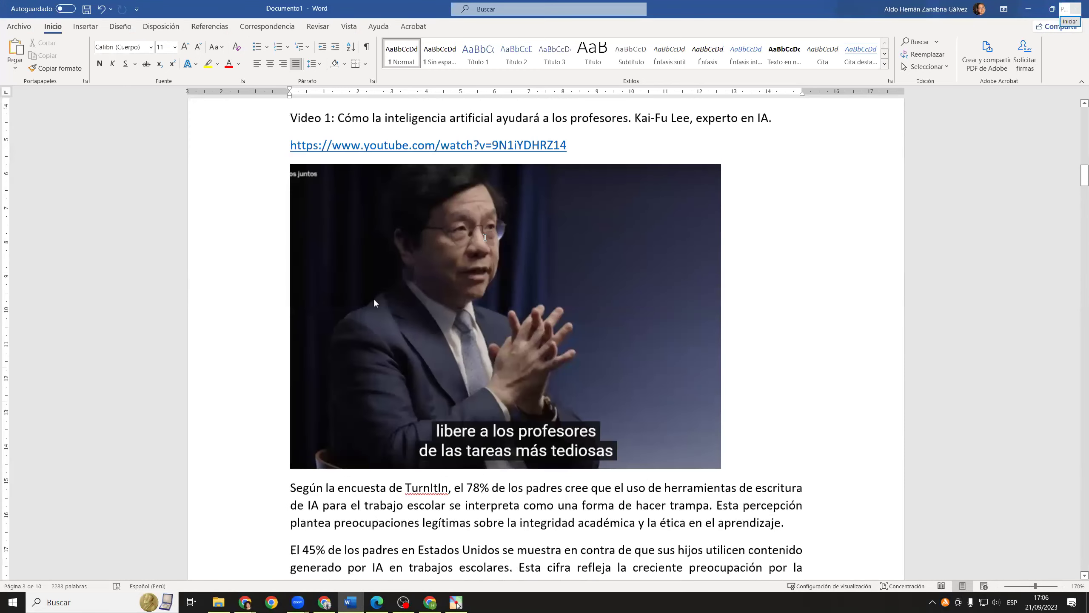
pyautogui.scroll(10, 486, 240)
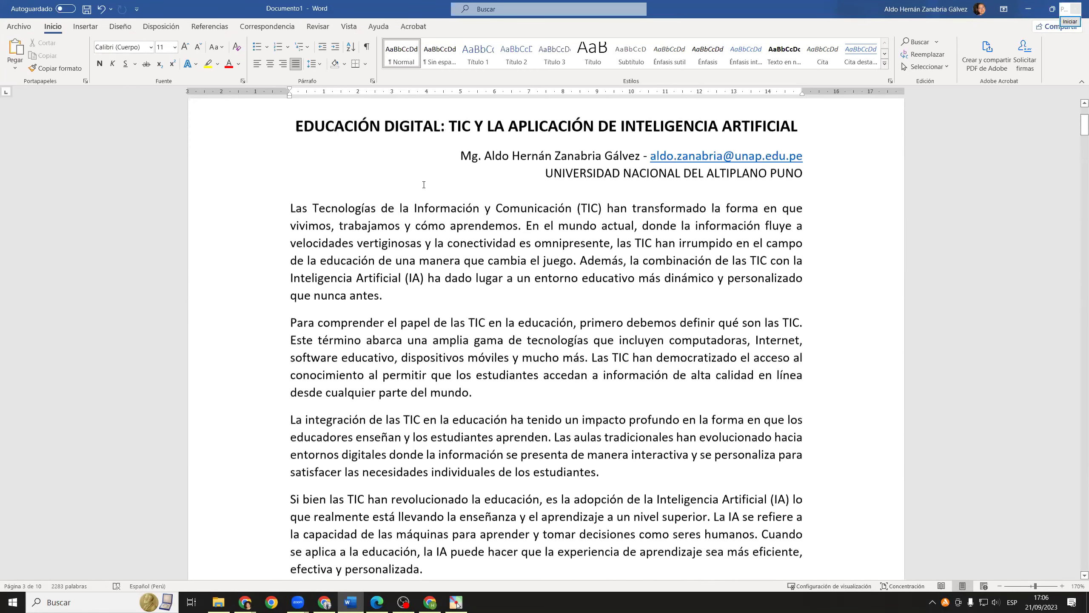
pyautogui.scroll(2, 424, 185)
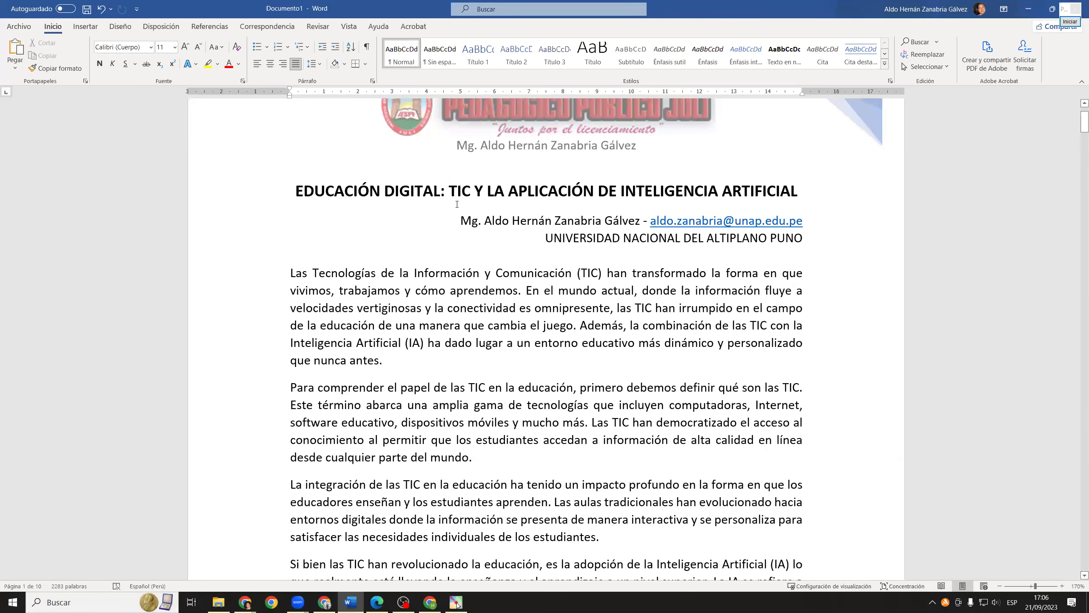
pyautogui.scroll(-3, 518, 261)
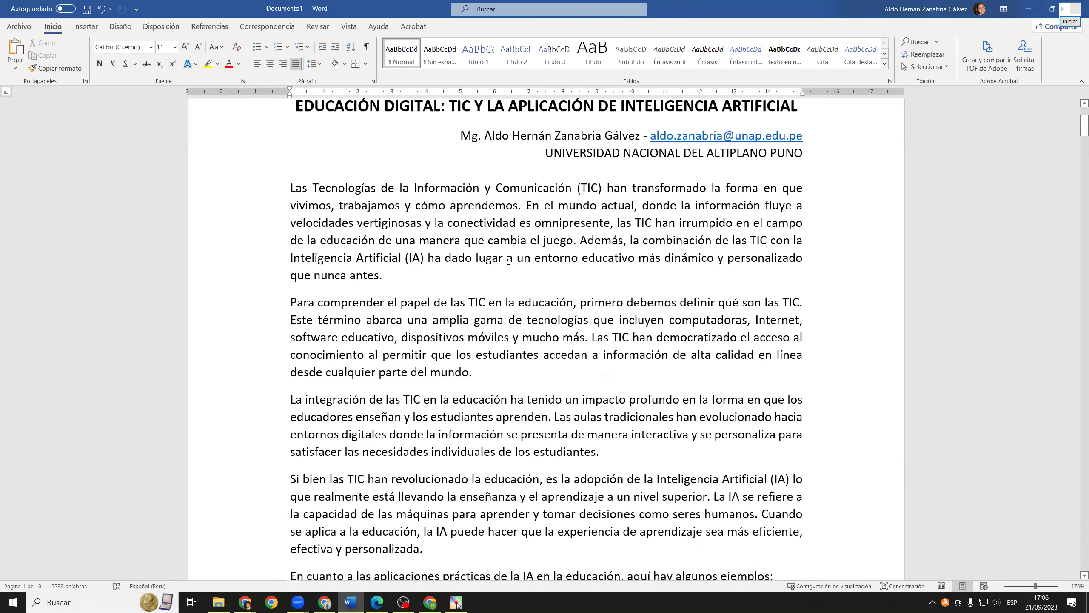
# - Look at the Bing AI search page in Edge and return to the Word document
pyautogui.click(377, 602)
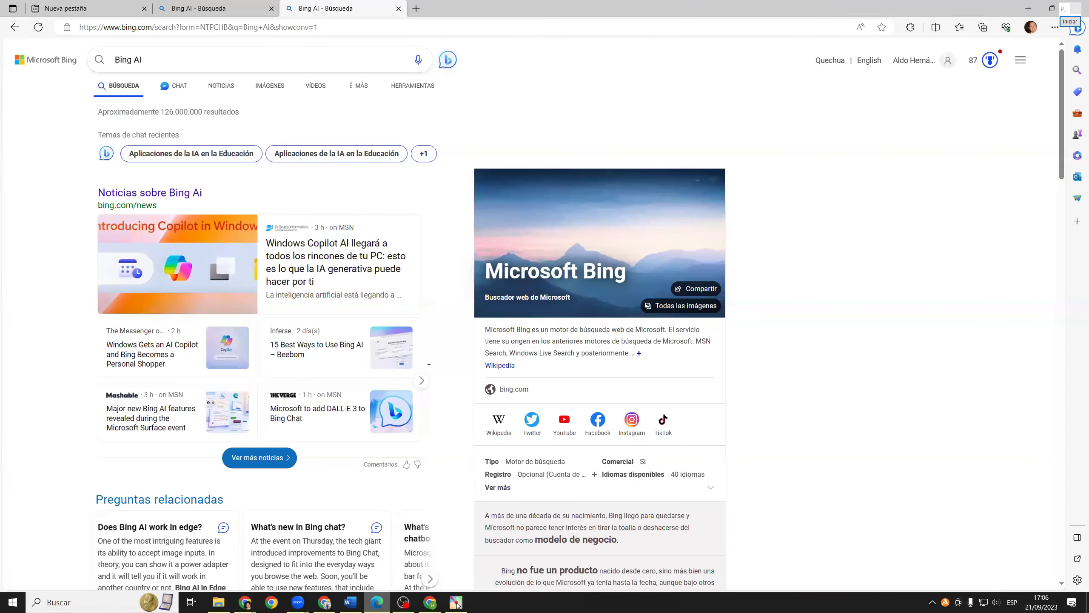
pyautogui.hotkey('alt', 'Tab')
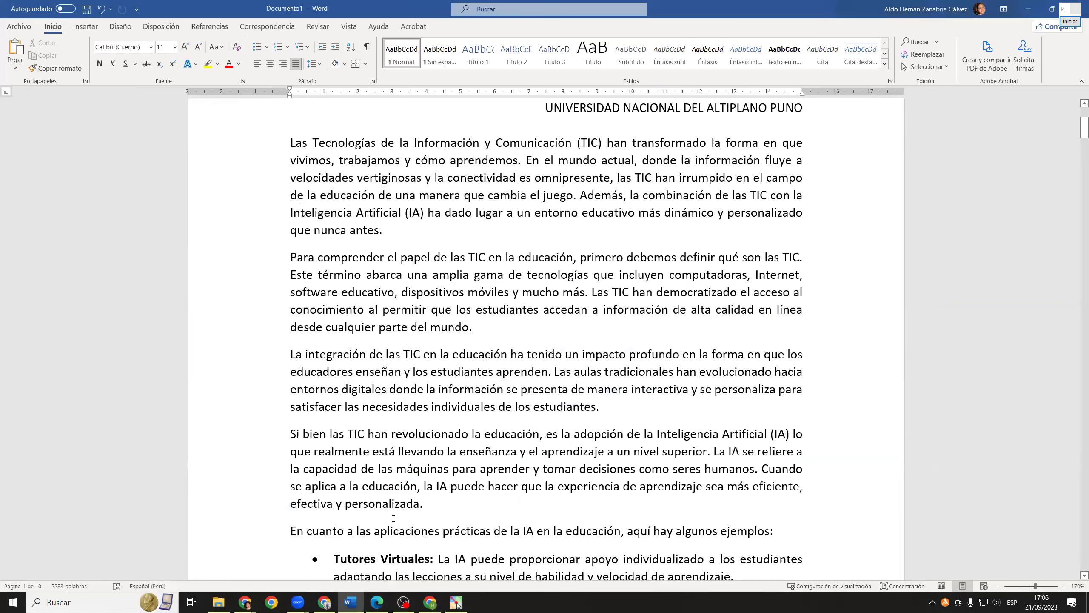
pyautogui.click(377, 603)
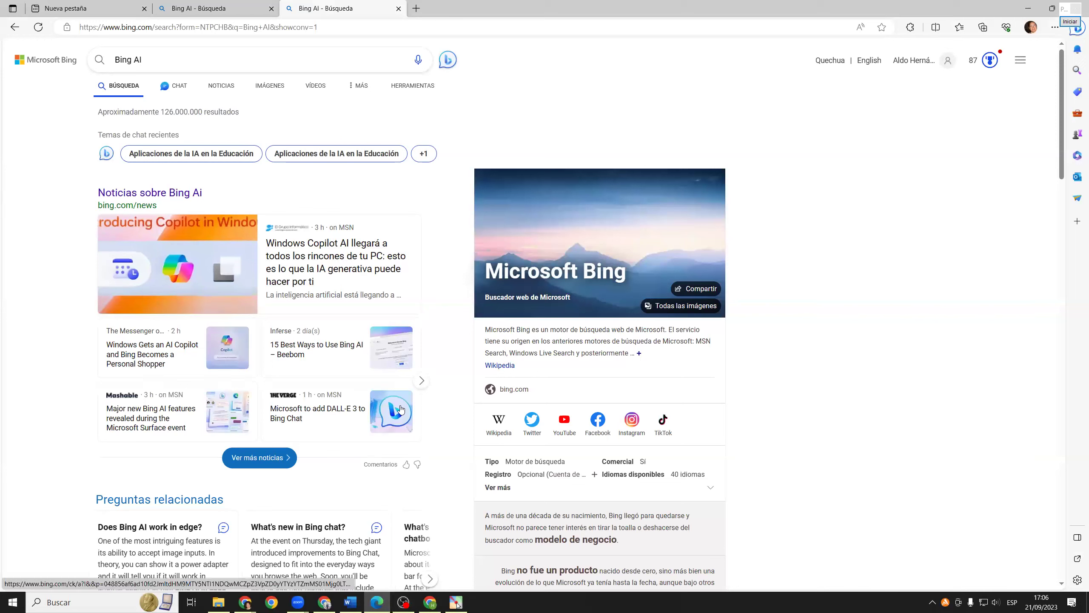
pyautogui.click(377, 602)
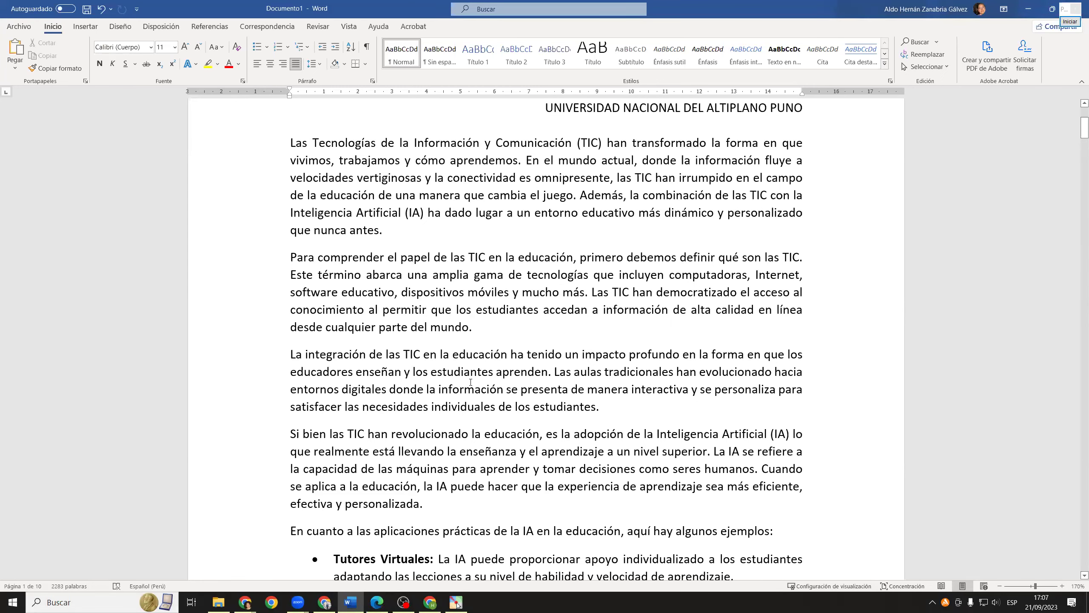
# - Make the "Creación de una Clase:" heading bold in the Procedimiento section of Guía de Prácticas N°1
pyautogui.scroll(2, 471, 381)
pyautogui.scroll(-6, 470, 381)
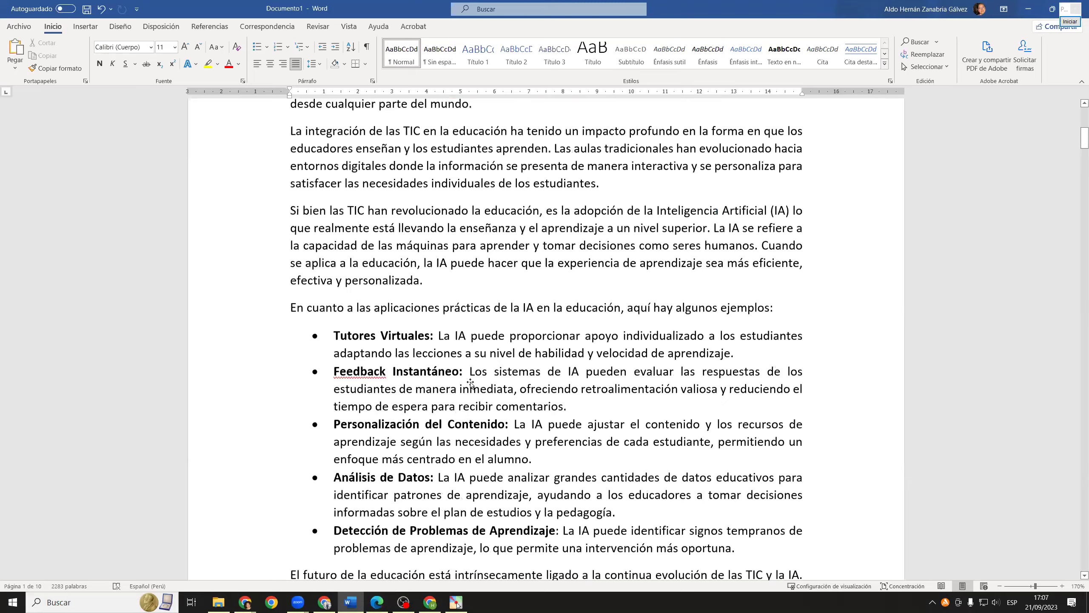
pyautogui.scroll(-9, 471, 383)
pyautogui.scroll(-18, 471, 381)
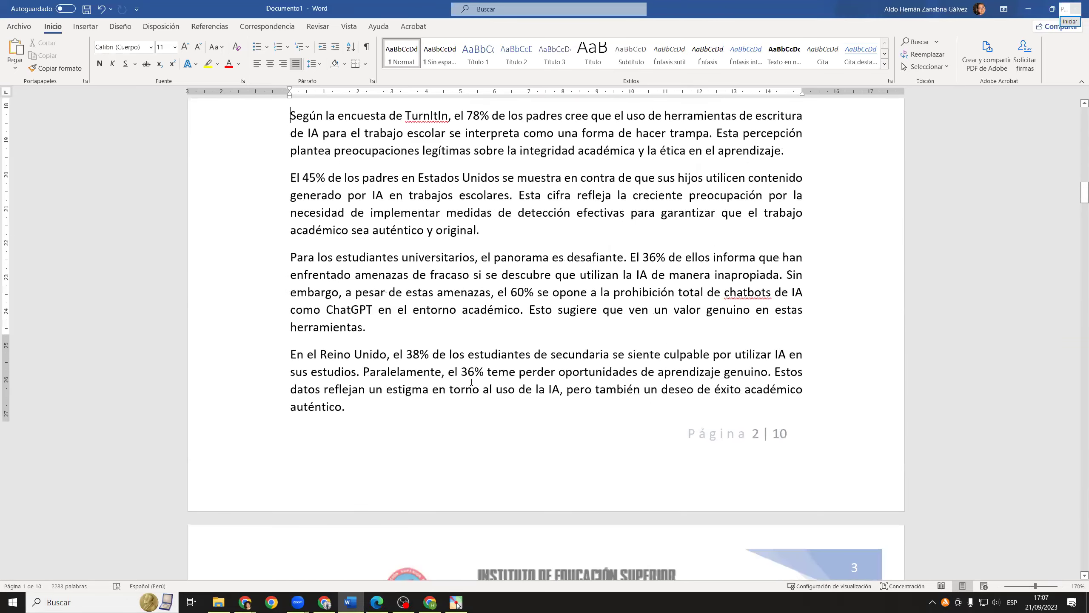
pyautogui.scroll(-11, 472, 381)
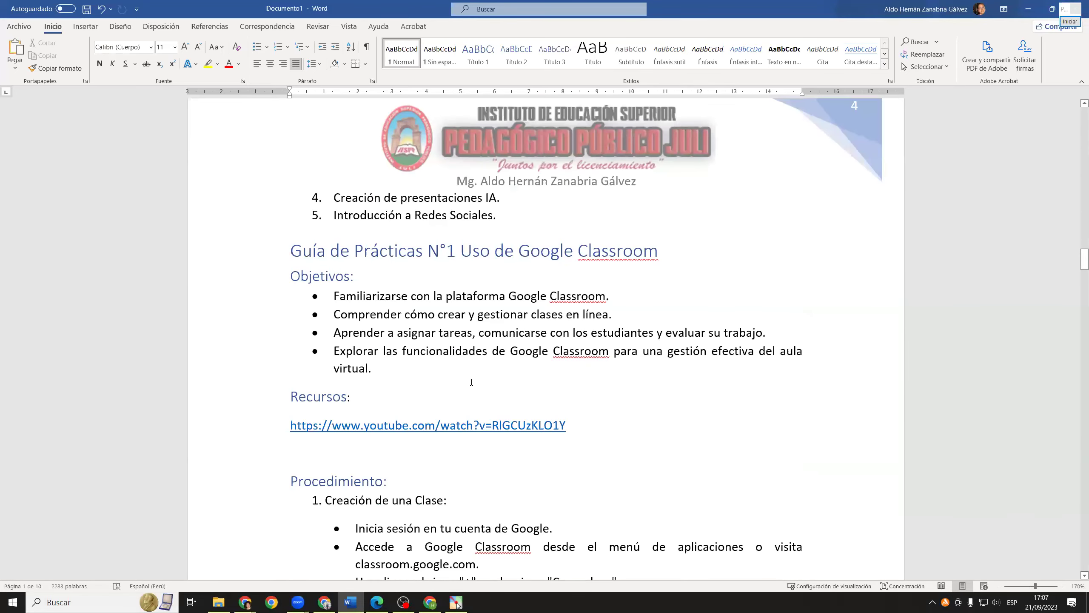
pyautogui.scroll(-4, 471, 381)
pyautogui.scroll(2, 472, 382)
pyautogui.scroll(-3, 472, 381)
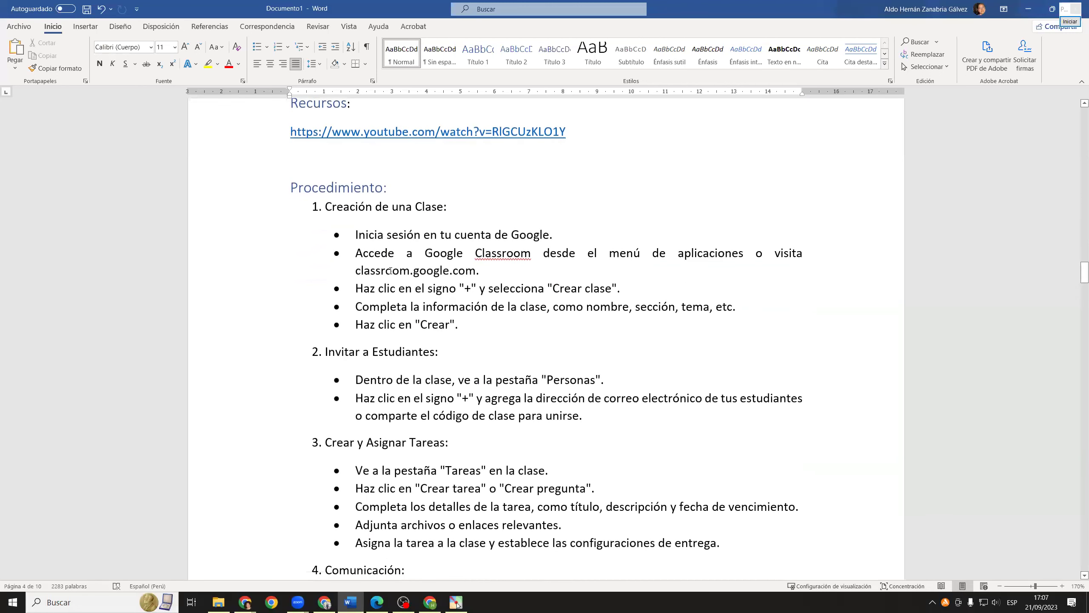
pyautogui.tripleClick(441, 207)
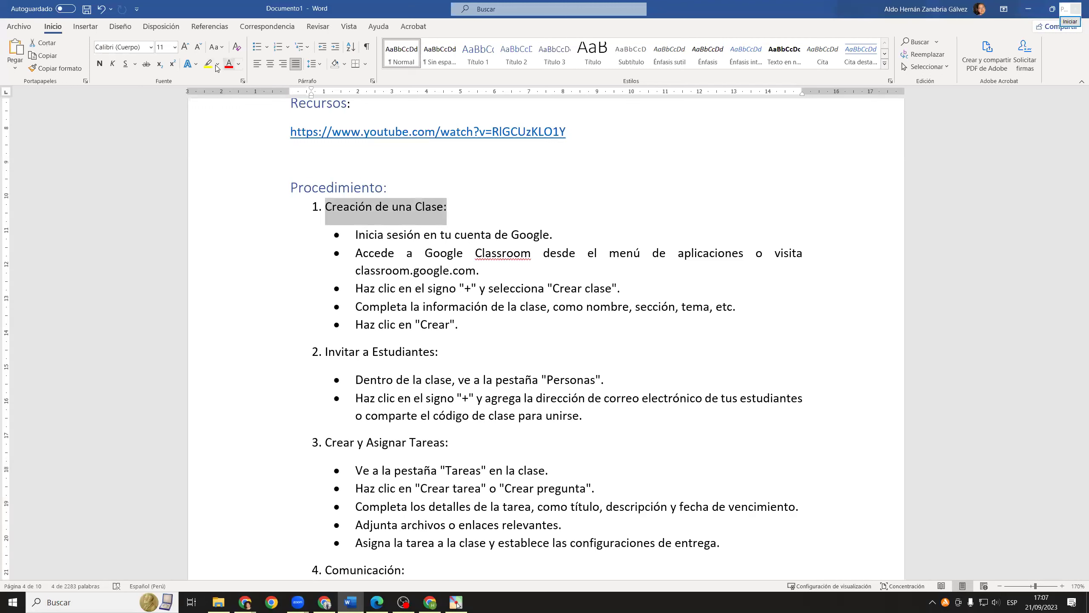
pyautogui.click(99, 64)
pyautogui.click(427, 306)
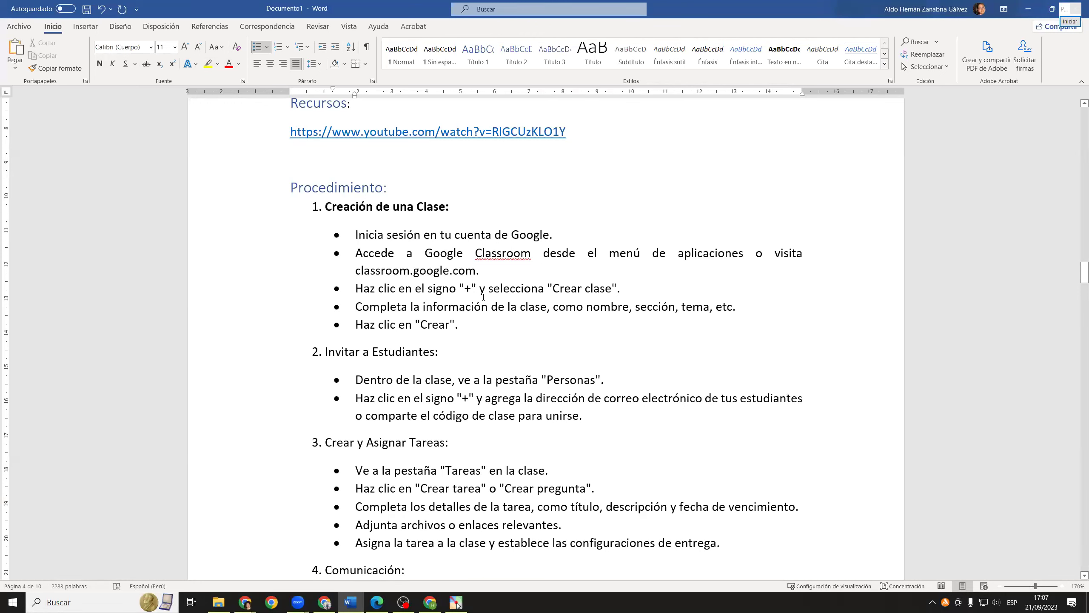
# - Select the "+" sign and the words "Crear clase" in turn in the class creation instructions to point them out
pyautogui.moveTo(460, 289); pyautogui.dragTo(478, 289)
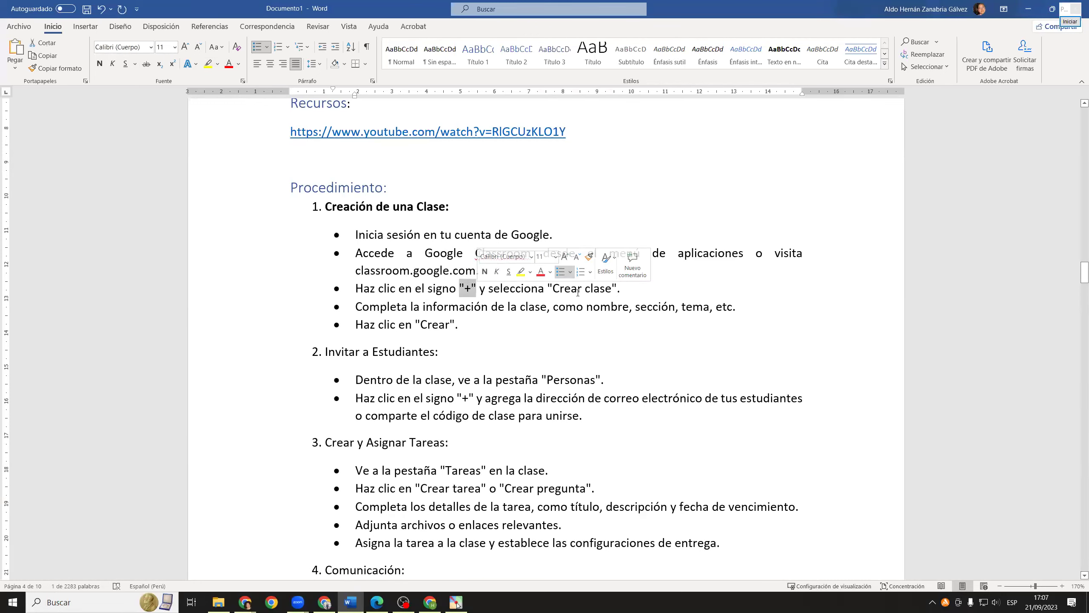
pyautogui.click(606, 291)
pyautogui.moveTo(605, 291); pyautogui.dragTo(553, 289)
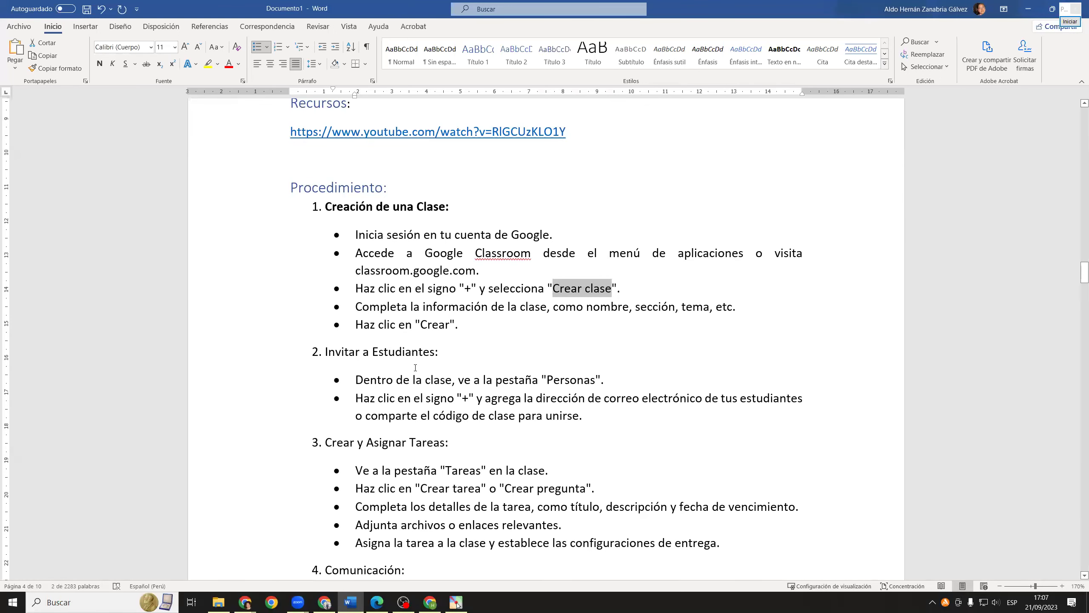
# - Make the "Invitar a Estudiantes:" heading bold in the procedure
pyautogui.scroll(-1, 382, 315)
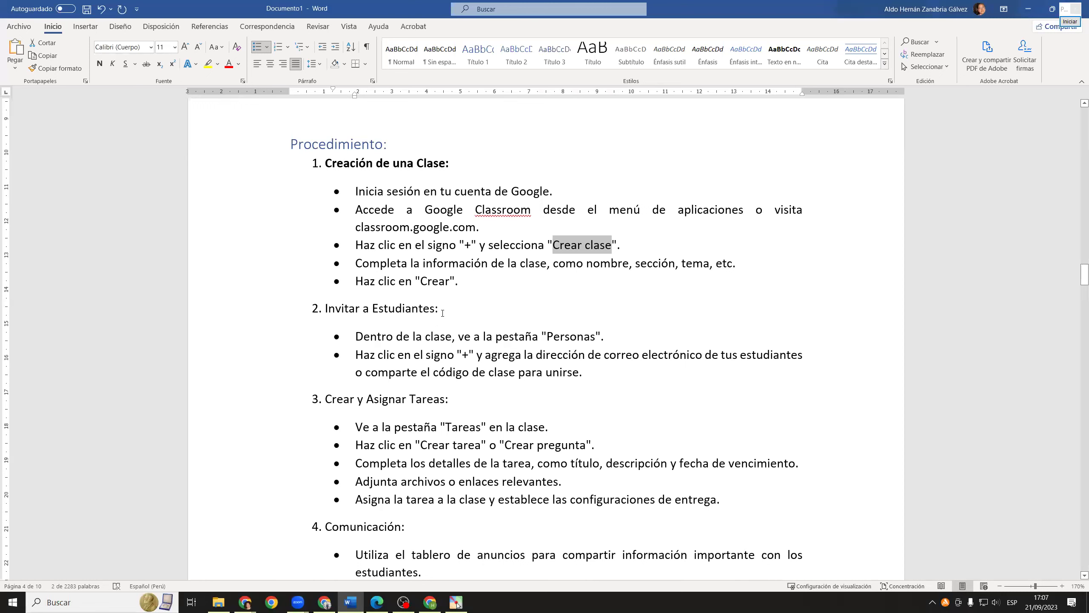
pyautogui.moveTo(315, 317); pyautogui.dragTo(324, 317)
pyautogui.hotkey('ctrl', 'n')
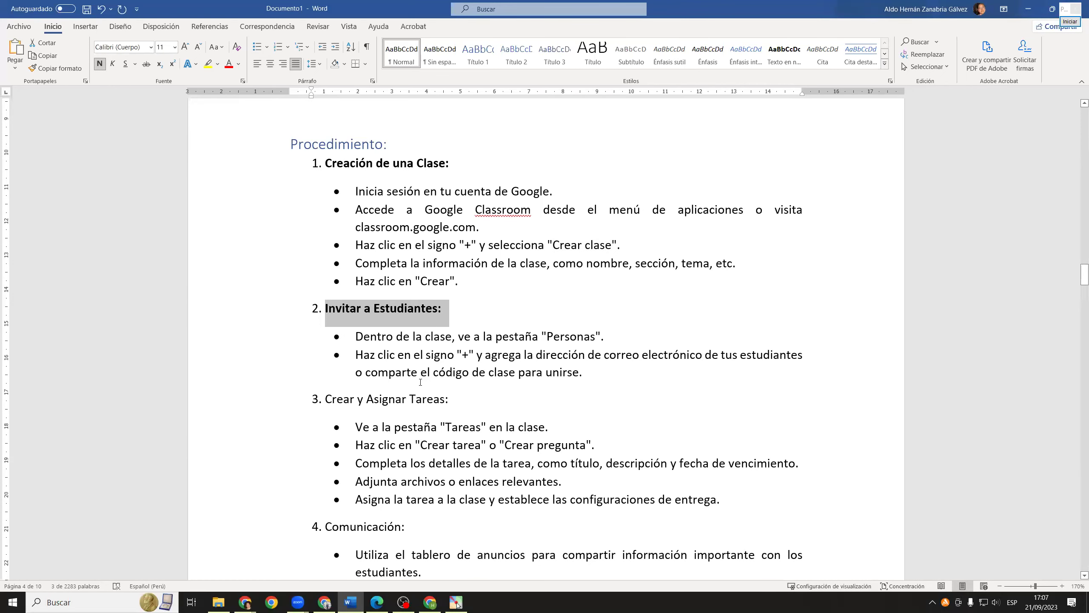
# - Go through the "Crear y Asignar Tareas" section, selecting its heading to point it out, and continue to the Comunicación instructions
pyautogui.scroll(-2, 420, 382)
pyautogui.moveTo(325, 313); pyautogui.dragTo(449, 316)
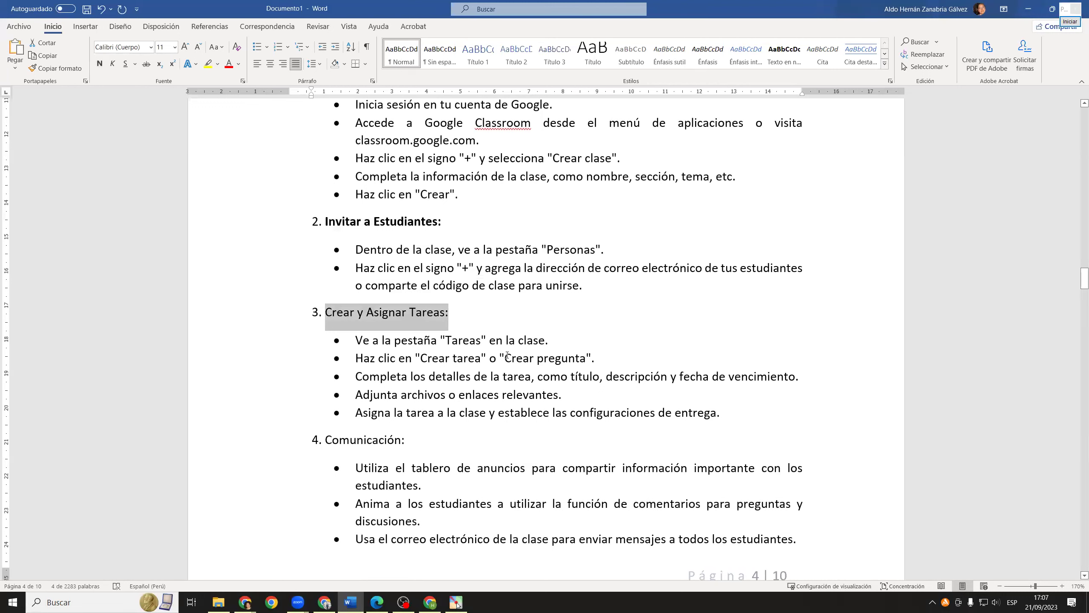
pyautogui.click(466, 366)
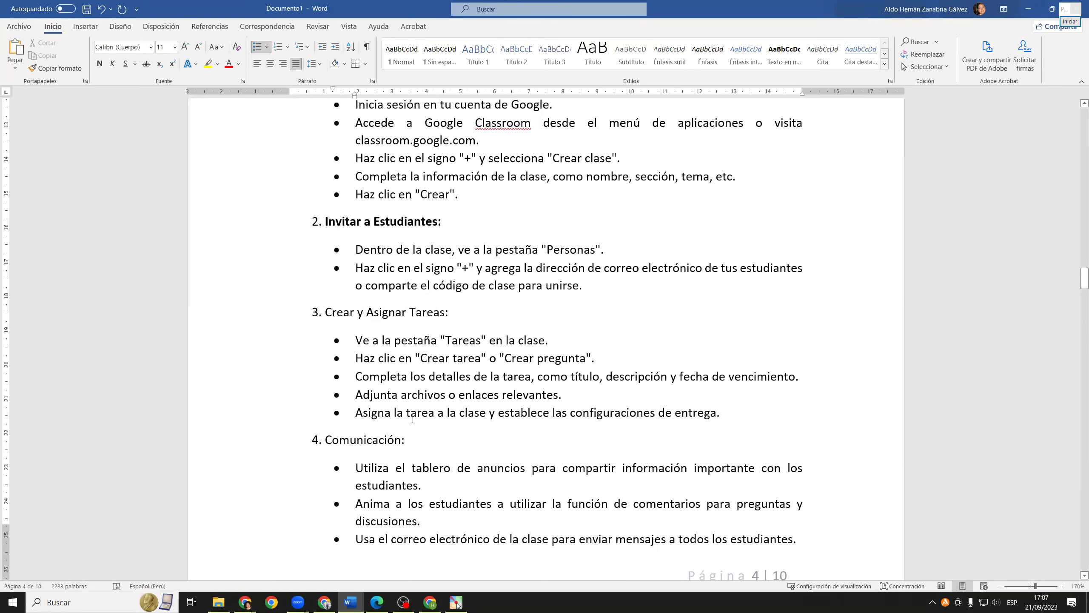
pyautogui.scroll(-2, 522, 408)
pyautogui.click(370, 354)
pyautogui.click(561, 389)
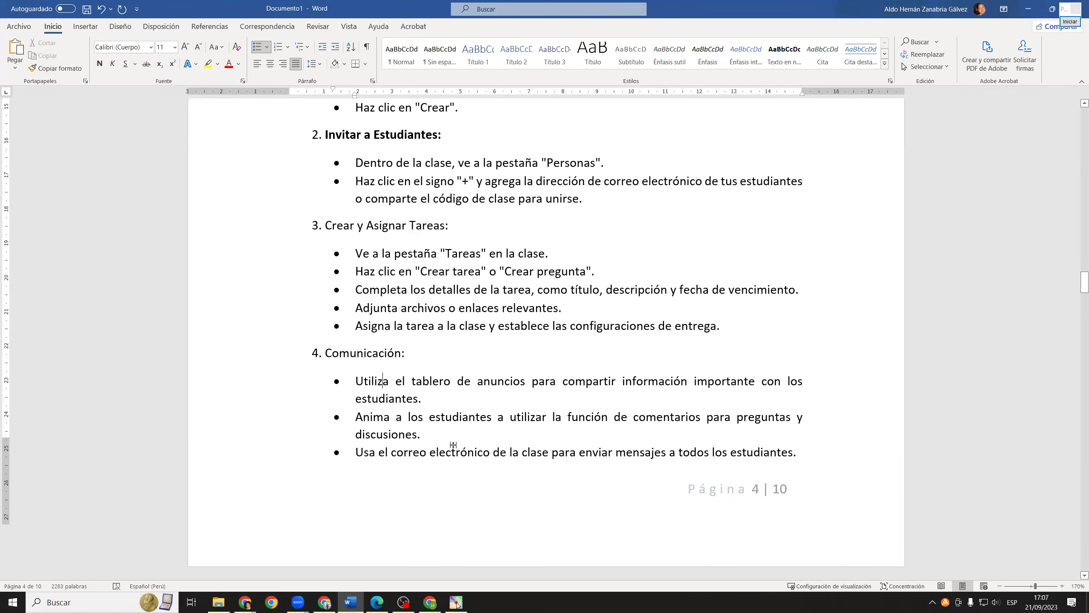
# - Make the word "Comunicación" bold in the fourth procedure heading
pyautogui.scroll(-3, 461, 441)
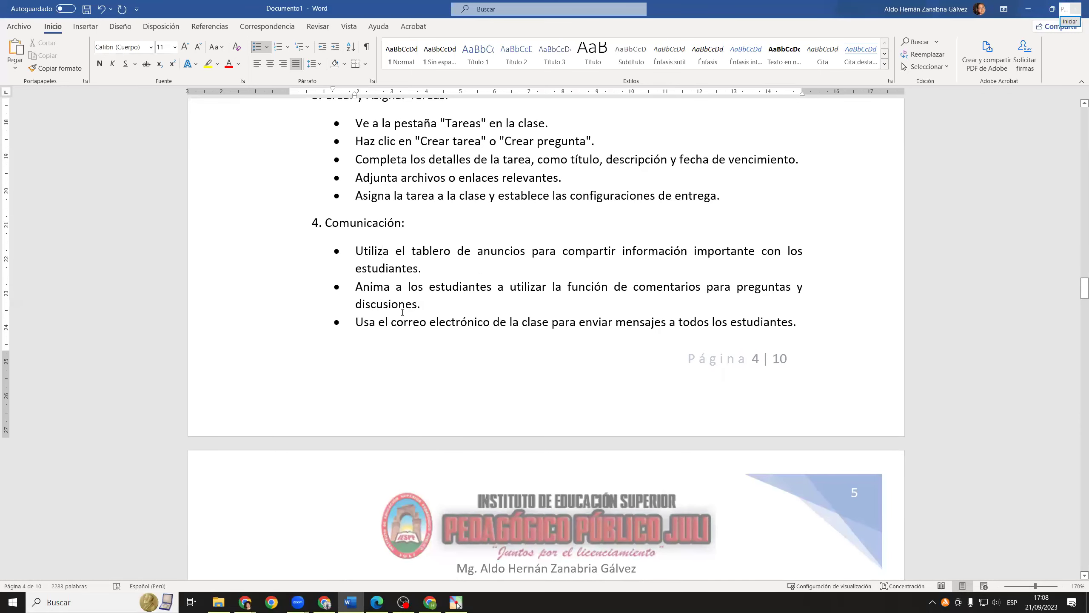
pyautogui.moveTo(357, 322); pyautogui.dragTo(509, 322)
pyautogui.doubleClick(345, 223)
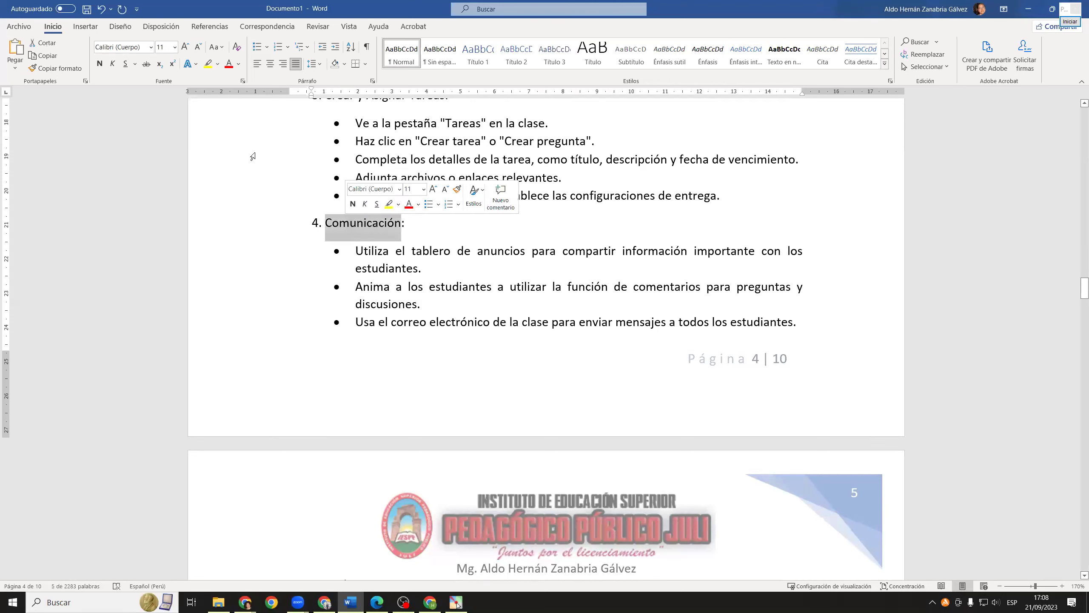
pyautogui.click(100, 64)
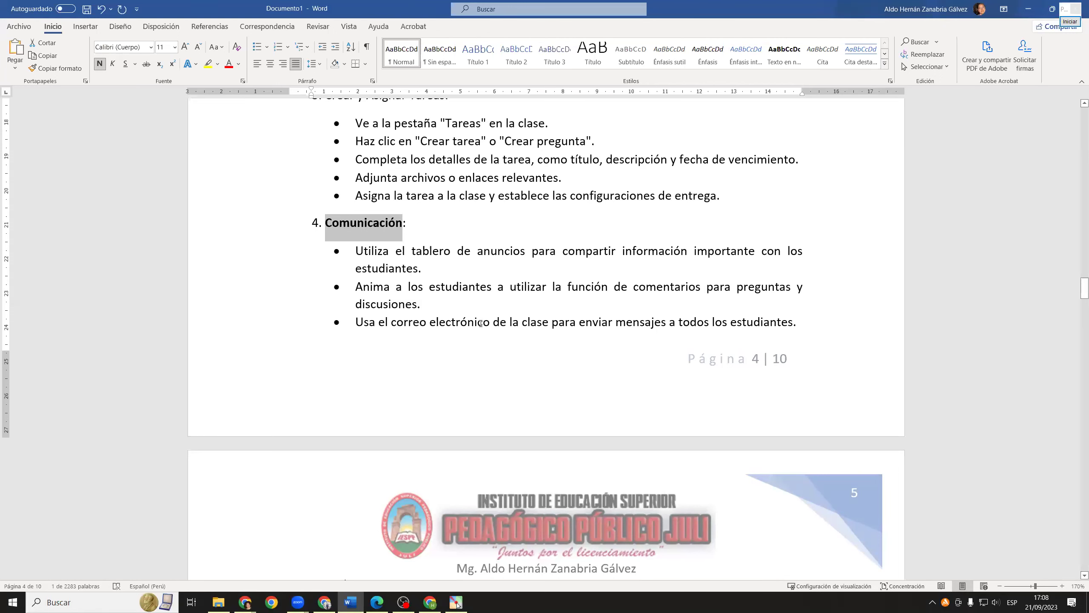
# - Copy the YouTube link listed under Recursos in Guía de Prácticas N°1
pyautogui.scroll(-5, 524, 366)
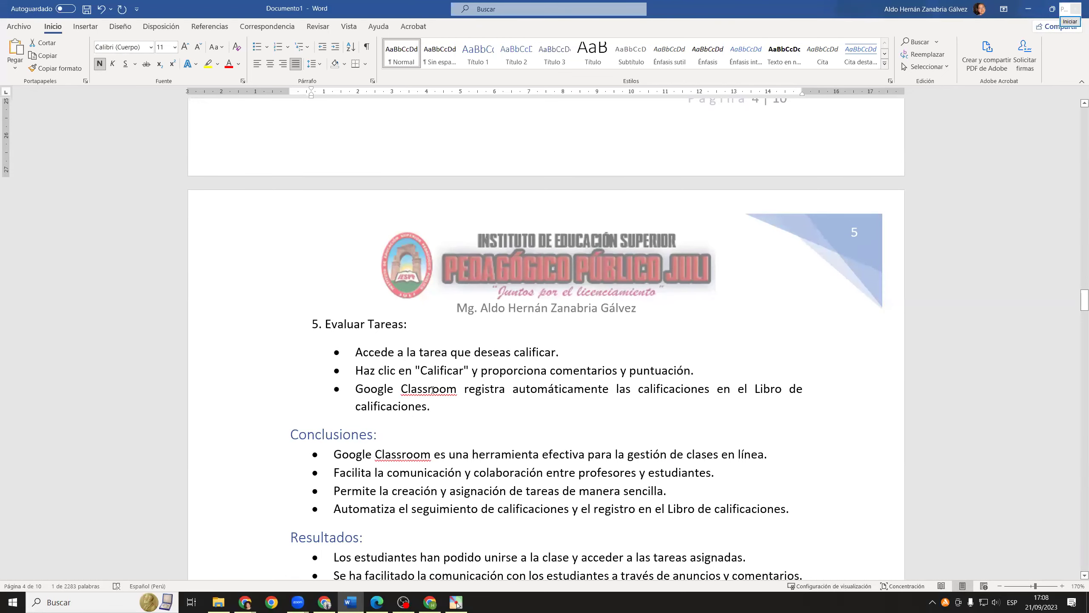
pyautogui.scroll(7, 454, 378)
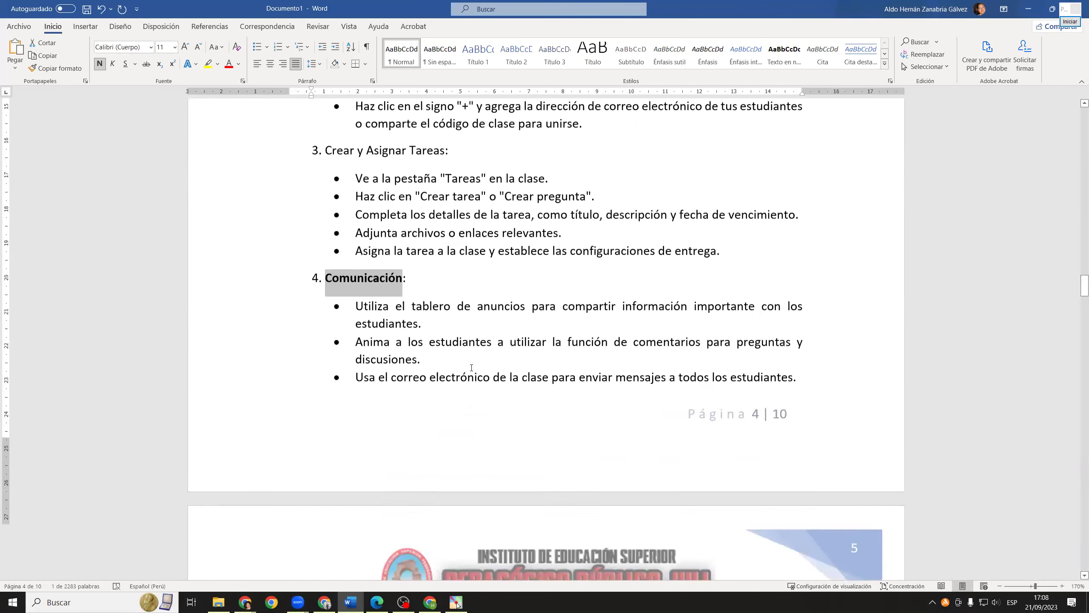
pyautogui.scroll(9, 471, 367)
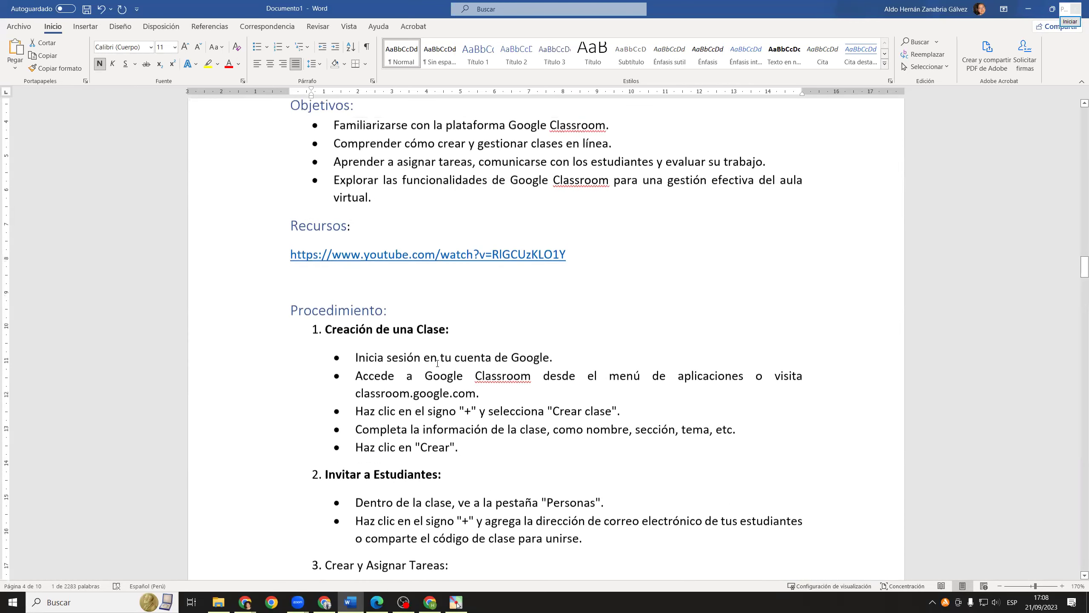
pyautogui.click(291, 174)
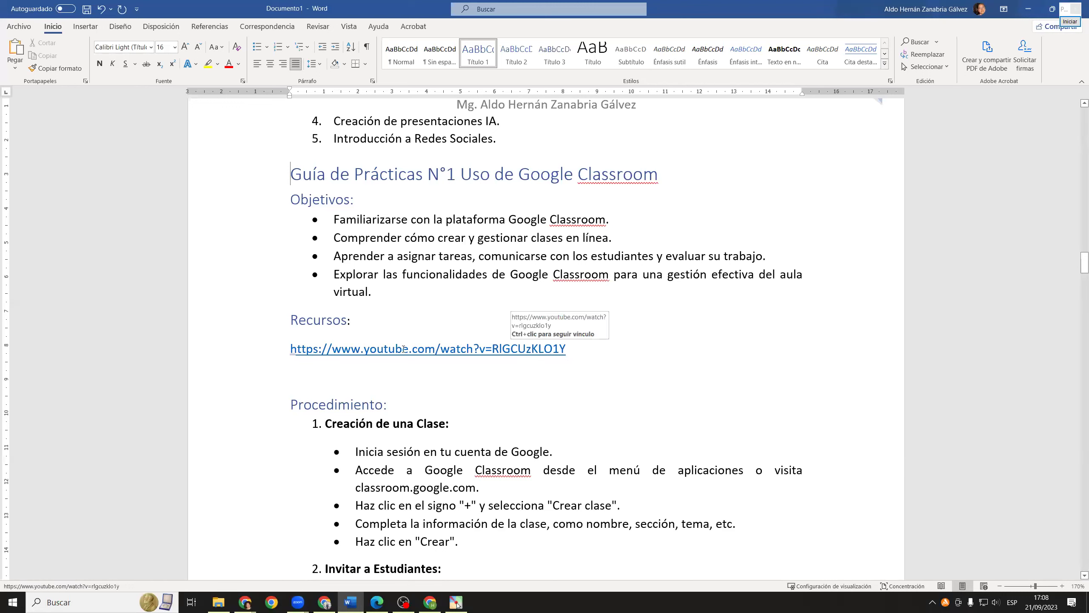
pyautogui.click(480, 349)
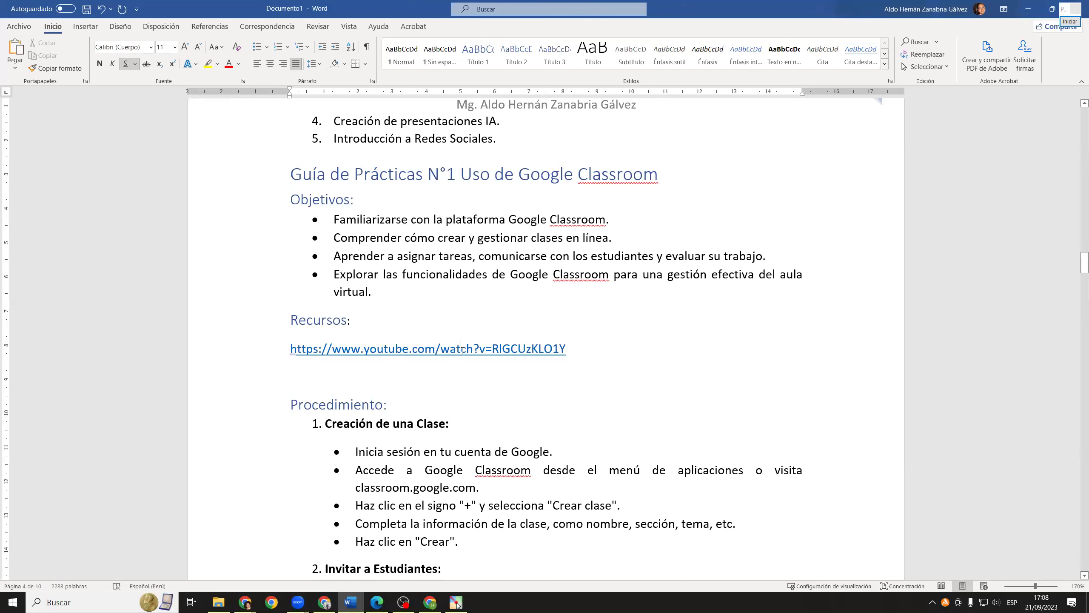
pyautogui.click(463, 350)
pyautogui.click(462, 350)
pyautogui.tripleClick(461, 350)
pyautogui.hotkey('ctrl', 'c')
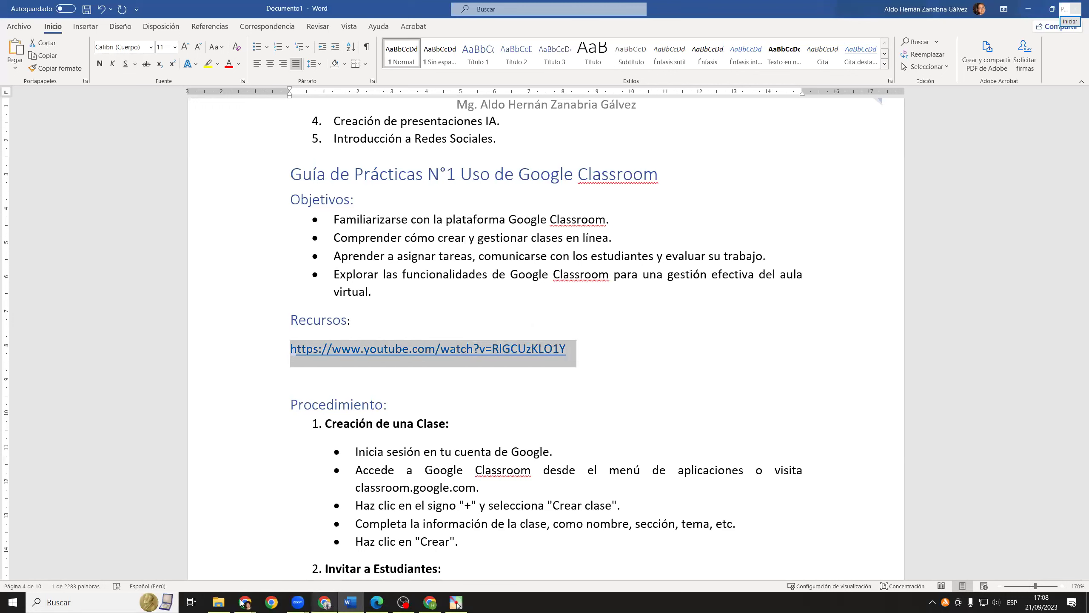
# - Switch to Chrome and open the copied YouTube link in the tab holding the Asistencia MOD I. form
pyautogui.moveTo(247, 603)
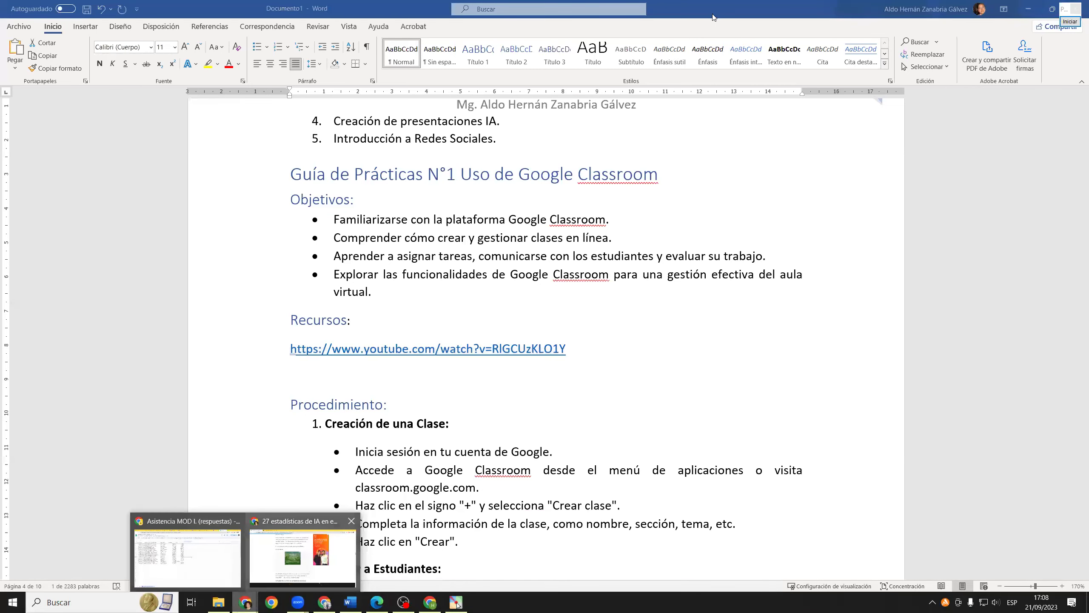
pyautogui.hotkey('alt', 'Tab')
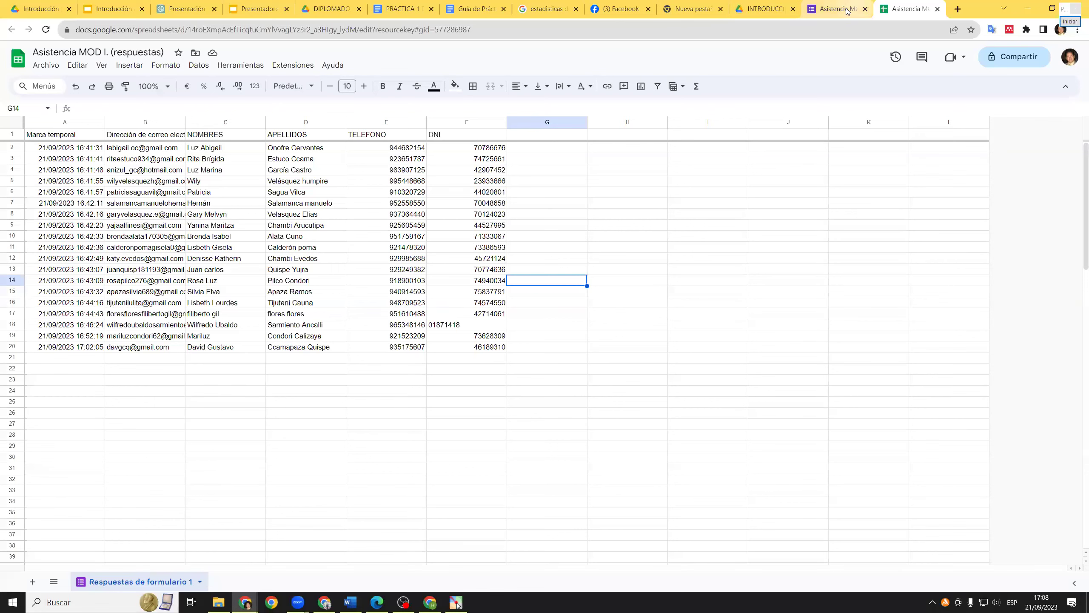
pyautogui.hotkey('ctrl', 'shift', 'Tab')
pyautogui.click(792, 32)
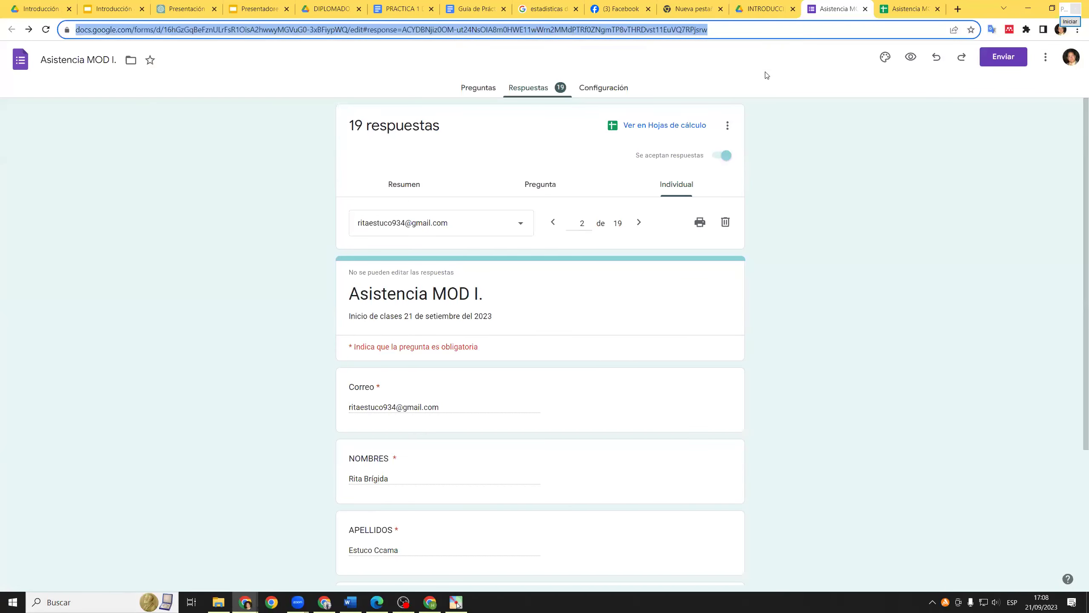
pyautogui.hotkey('ctrl', 'v')
pyautogui.press('Return')
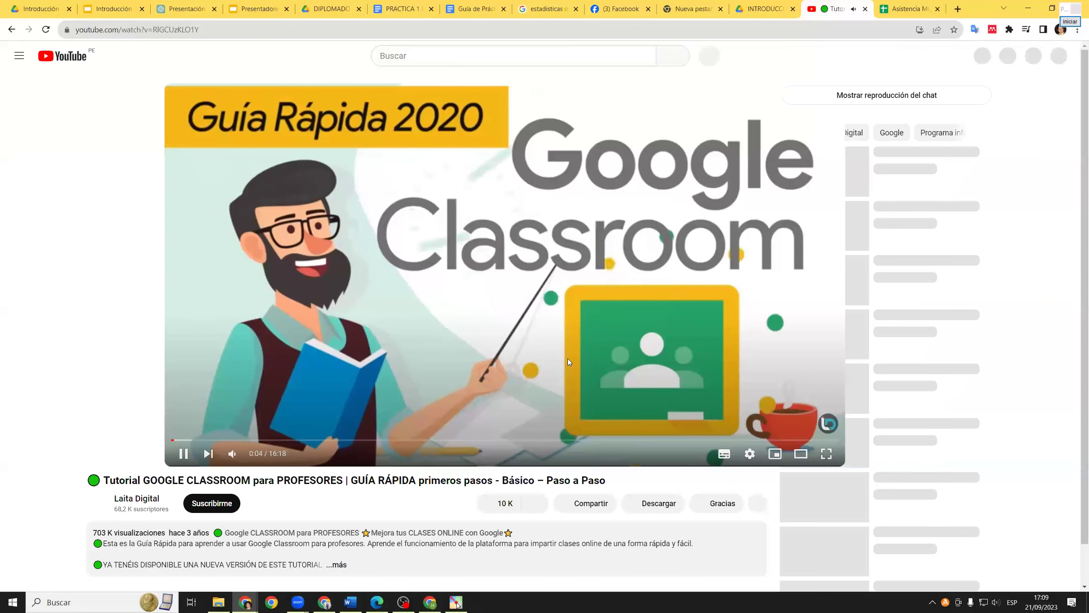
# - Look over the Google Classroom tutorial video page, close its tab and return to the Word document
pyautogui.scroll(-1, 571, 357)
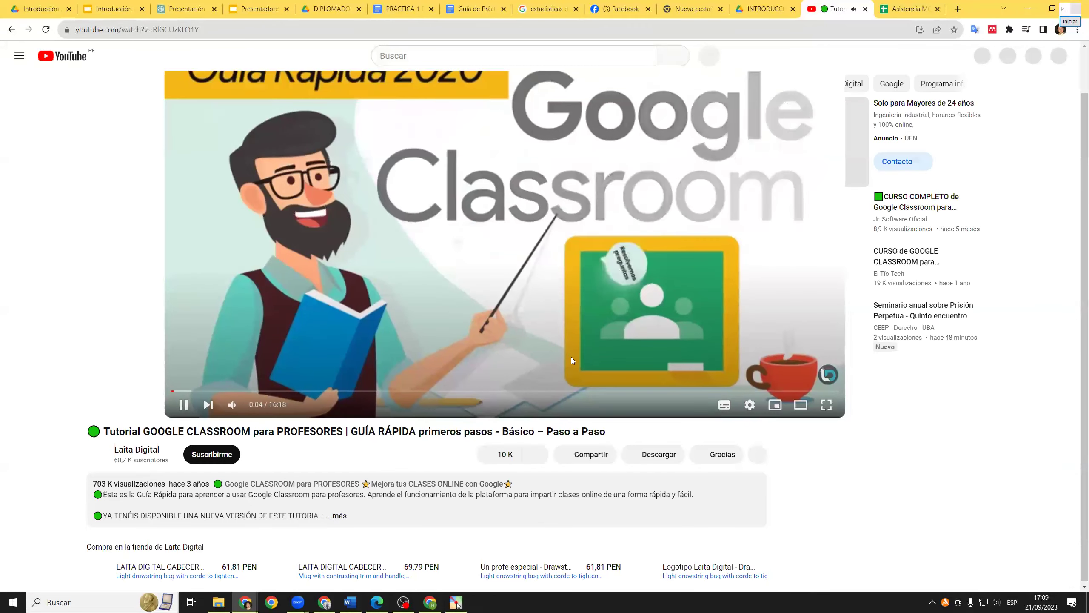
pyautogui.scroll(-1, 372, 341)
pyautogui.scroll(-1, 413, 299)
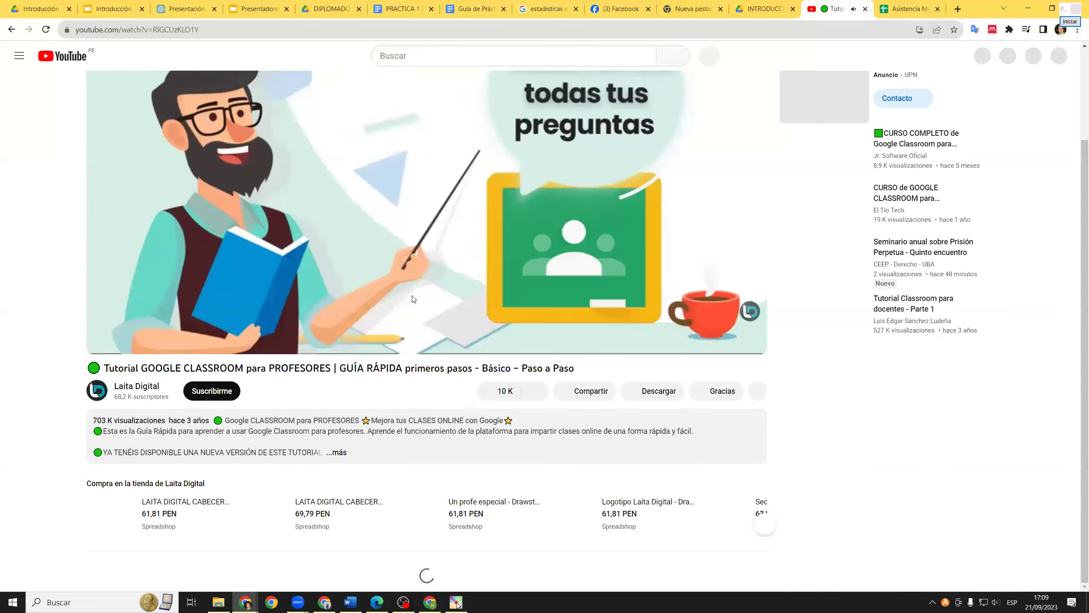
pyautogui.scroll(2, 413, 299)
pyautogui.scroll(-1, 365, 205)
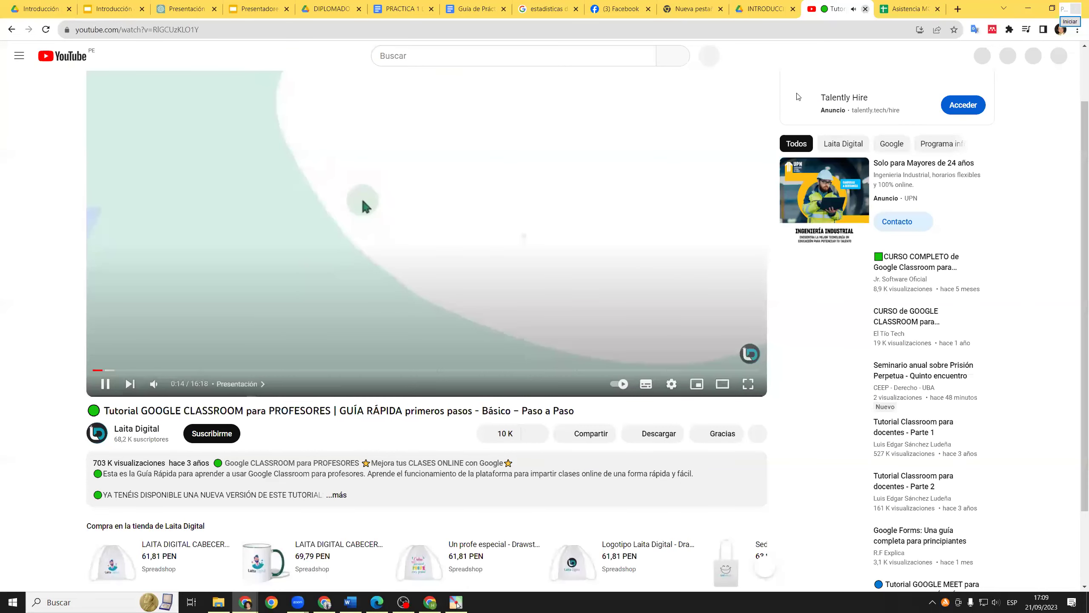
pyautogui.hotkey('ctrl', 'w')
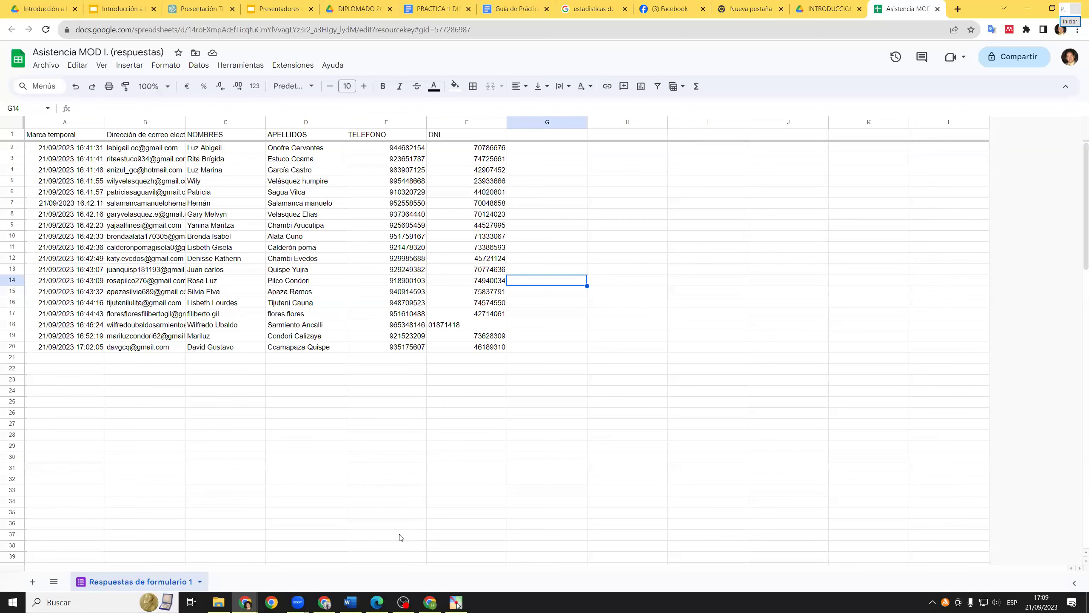
pyautogui.click(350, 602)
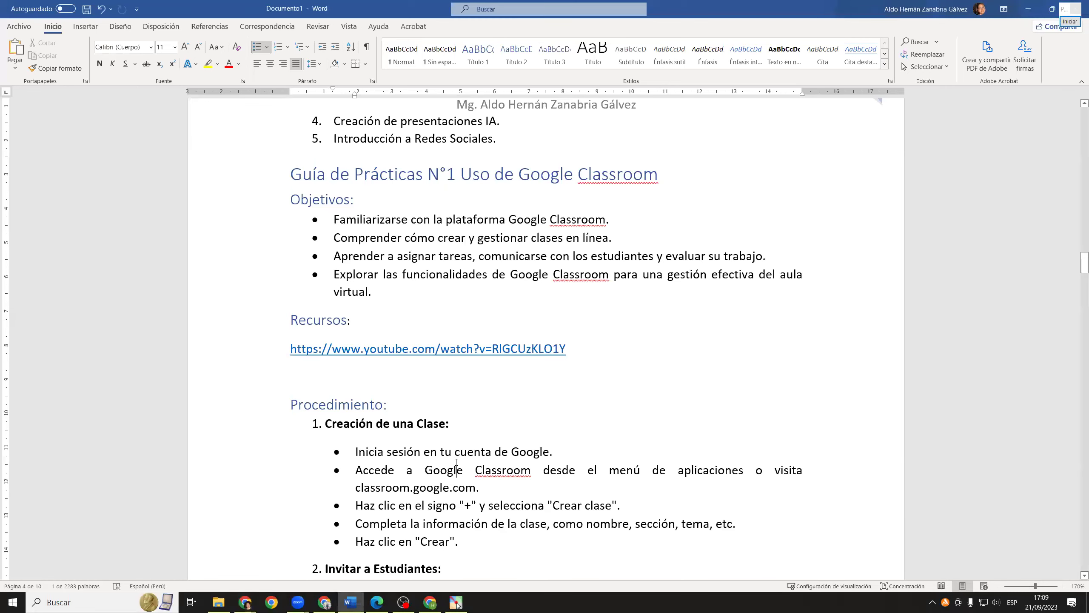
# - Review the first conclusion under Conclusiones, selecting its sentence and the words "gestión de clases en línea" to point them out
pyautogui.scroll(-3, 457, 462)
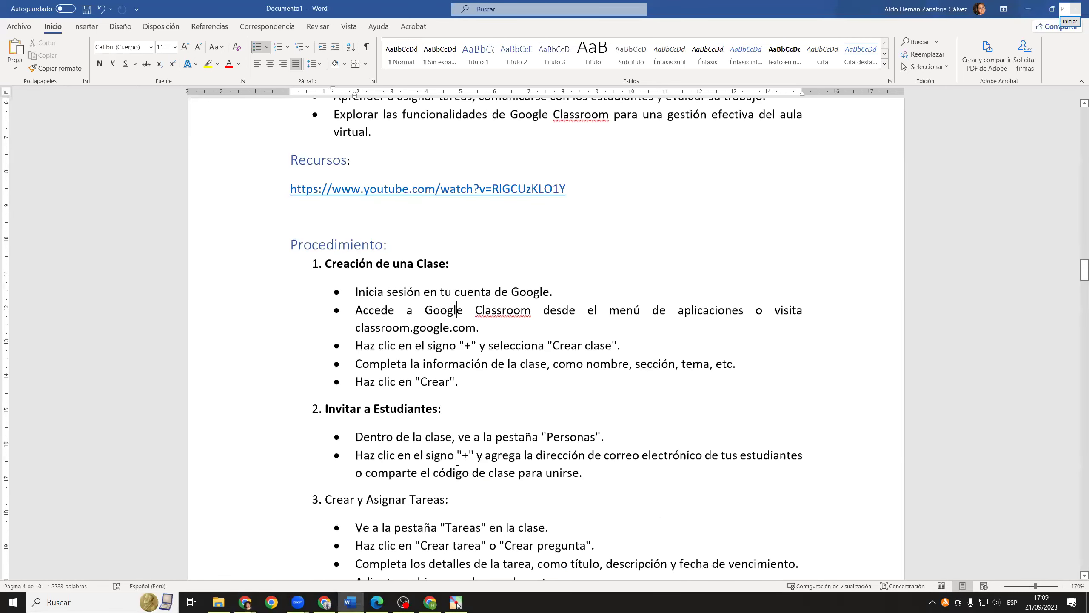
pyautogui.scroll(-7, 457, 462)
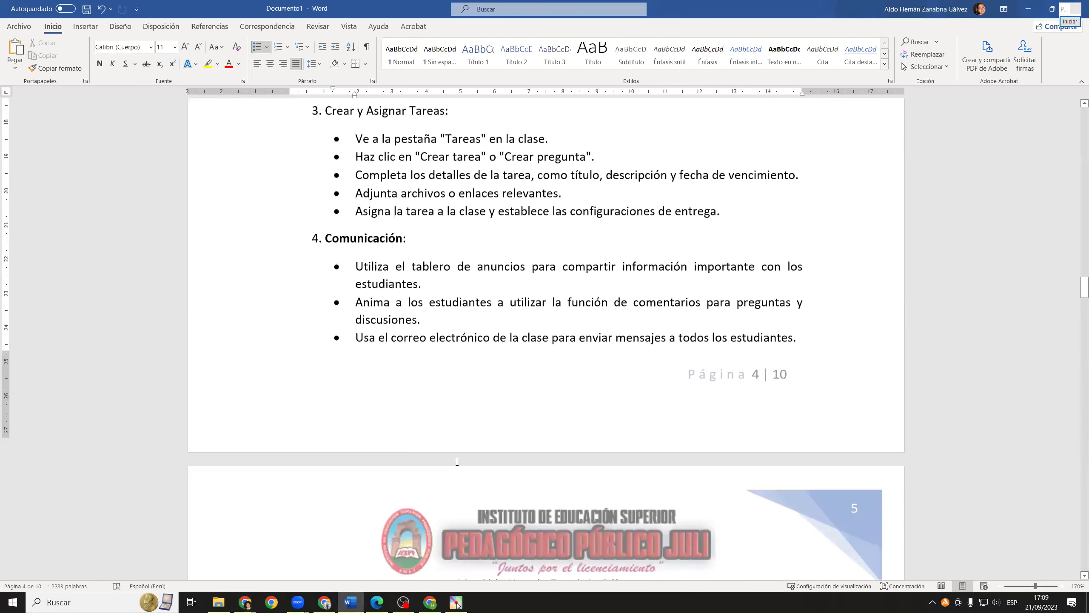
pyautogui.scroll(-8, 457, 462)
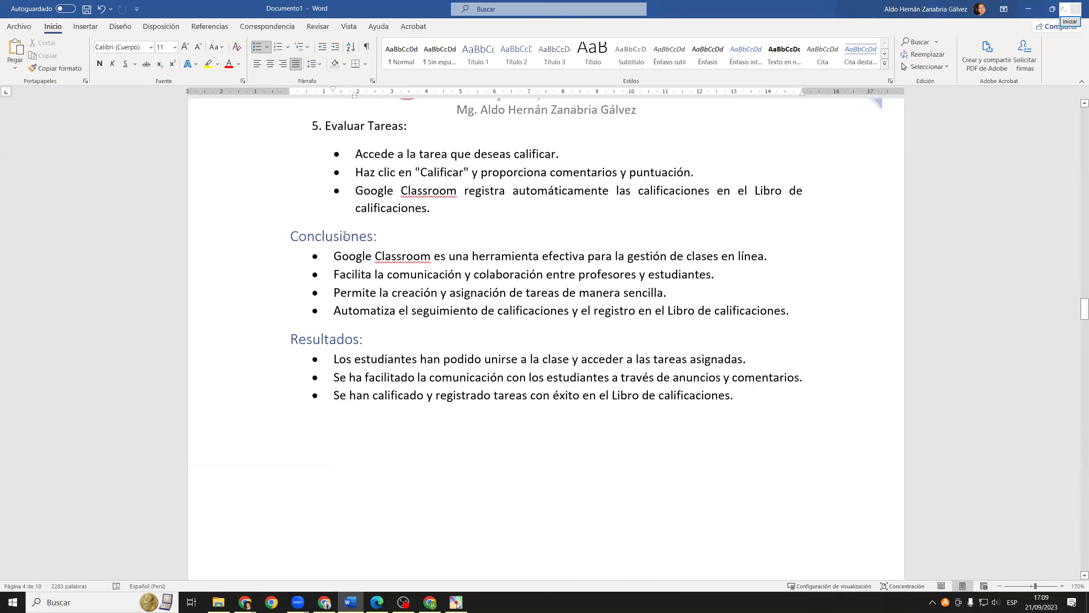
pyautogui.scroll(-1, 345, 235)
pyautogui.moveTo(334, 237); pyautogui.dragTo(432, 237)
pyautogui.moveTo(511, 237); pyautogui.dragTo(765, 239)
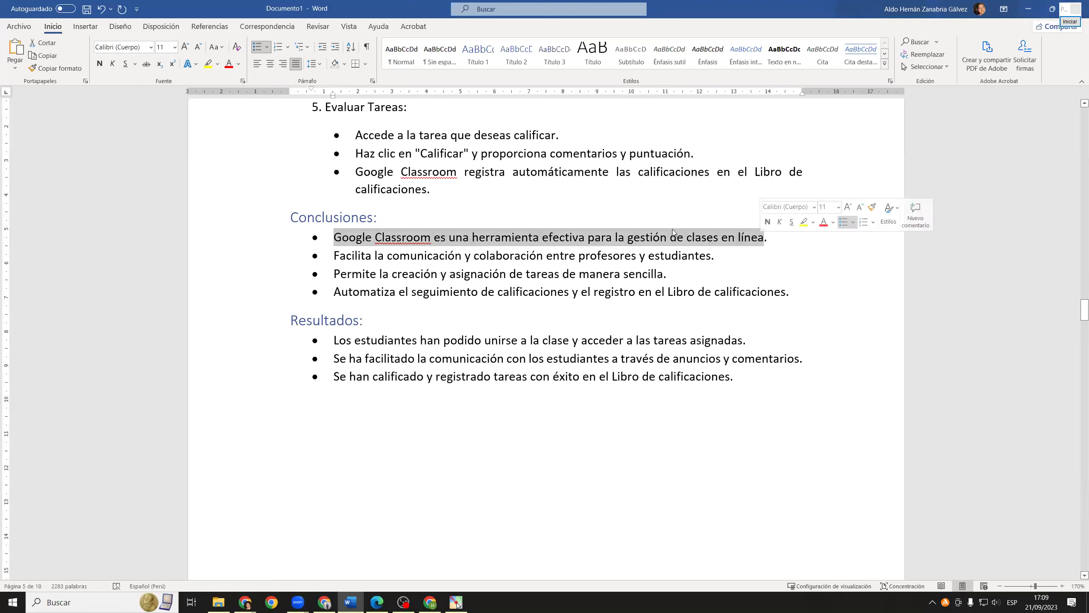
pyautogui.click(668, 237)
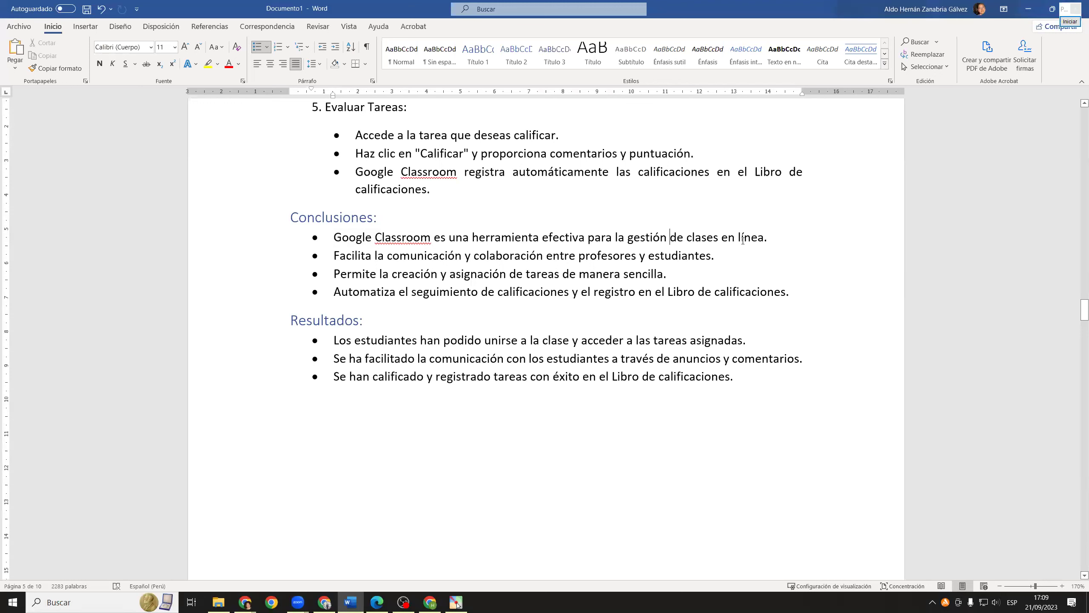
pyautogui.moveTo(628, 237); pyautogui.dragTo(749, 239)
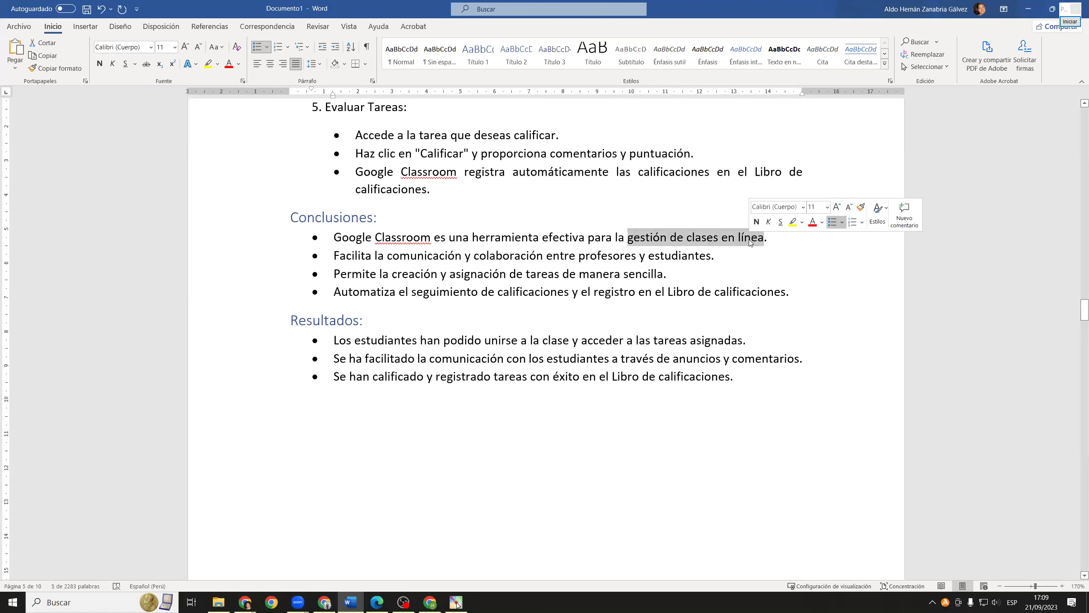
pyautogui.click(713, 238)
pyautogui.moveTo(629, 237); pyautogui.dragTo(721, 239)
pyautogui.click(652, 270)
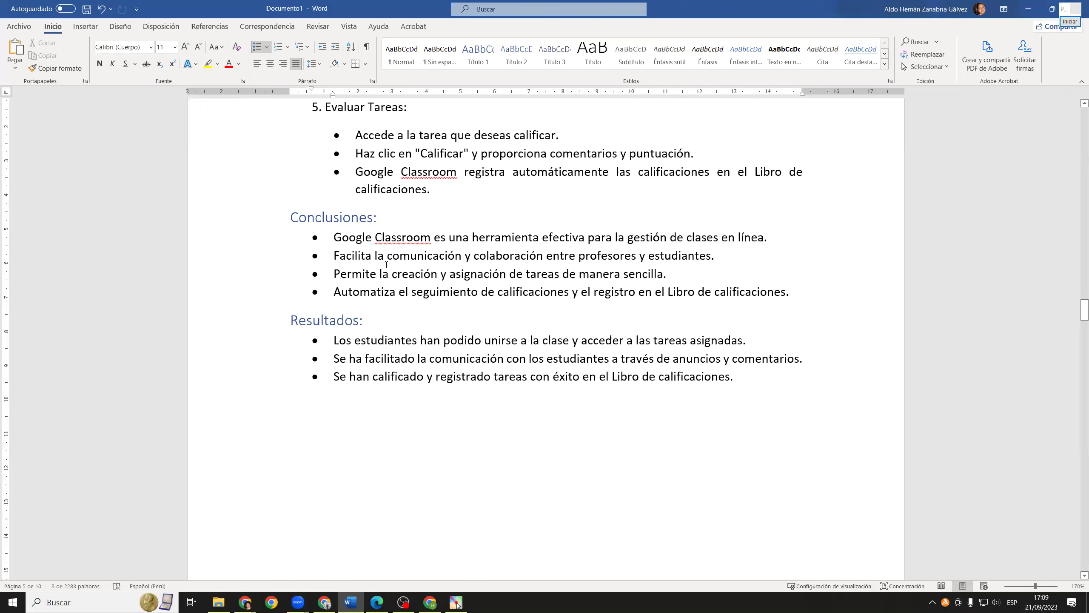
# - Select the opening words of the second to fourth conclusions in turn, and "han podido" in the first result, to point them out
pyautogui.moveTo(430, 259); pyautogui.dragTo(334, 256)
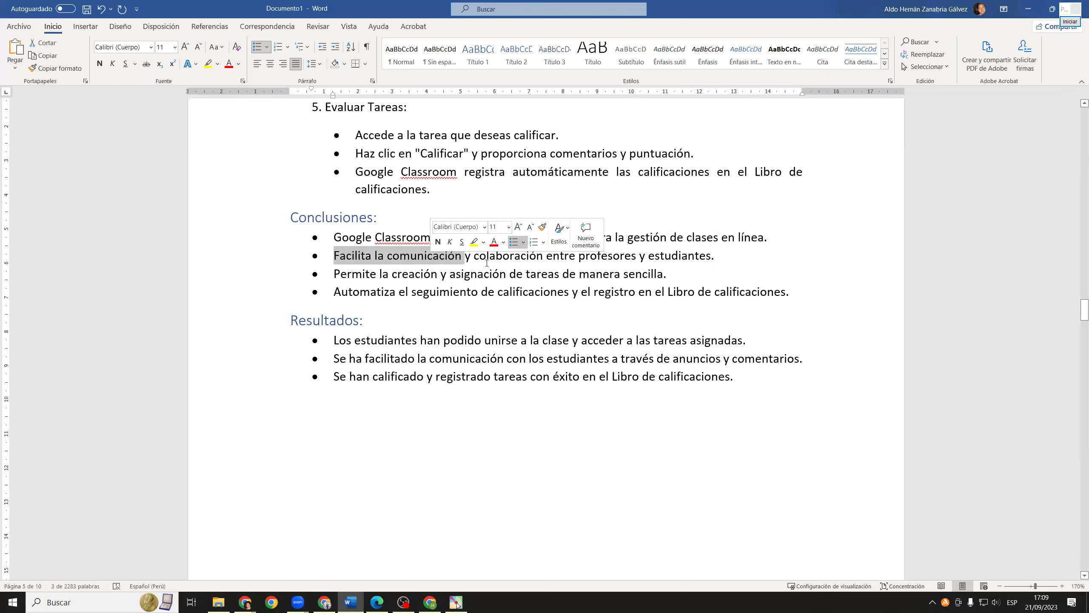
pyautogui.moveTo(336, 275); pyautogui.dragTo(473, 277)
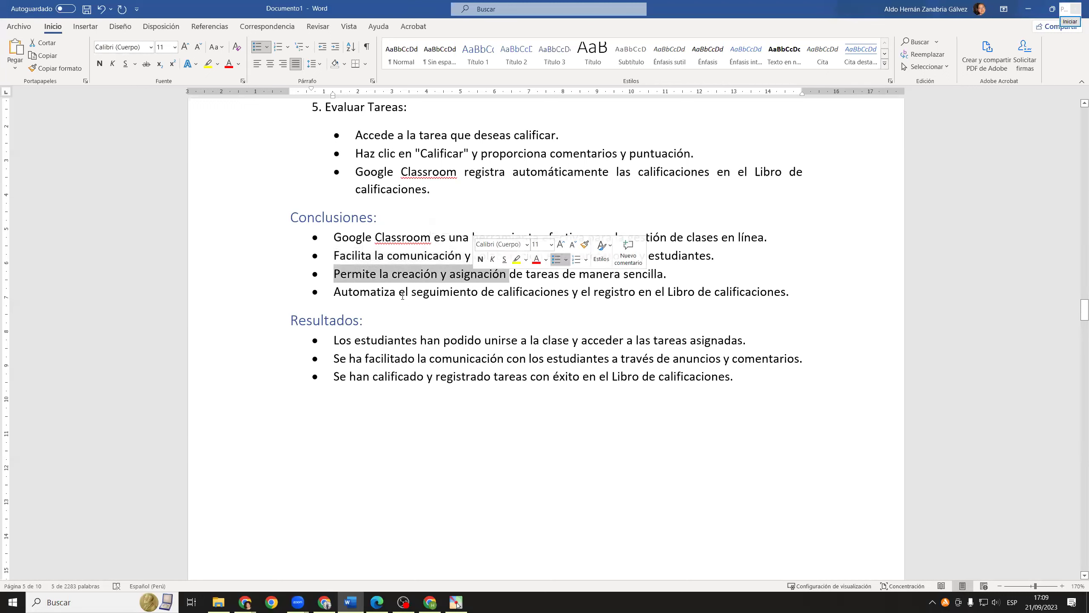
pyautogui.moveTo(334, 292); pyautogui.dragTo(489, 293)
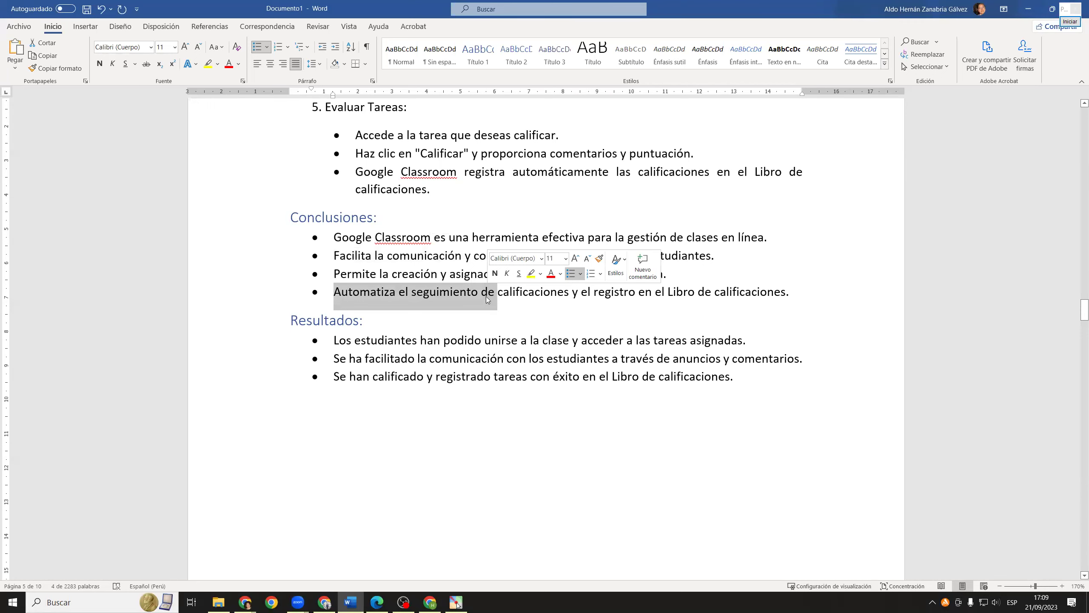
pyautogui.scroll(-1, 375, 307)
pyautogui.moveTo(432, 299); pyautogui.dragTo(474, 309)
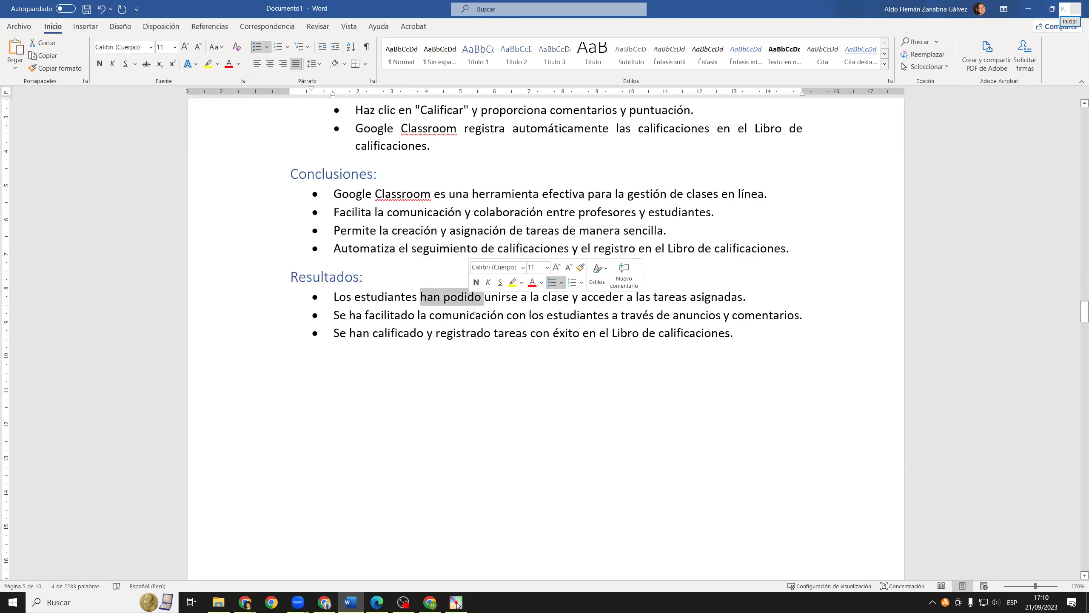
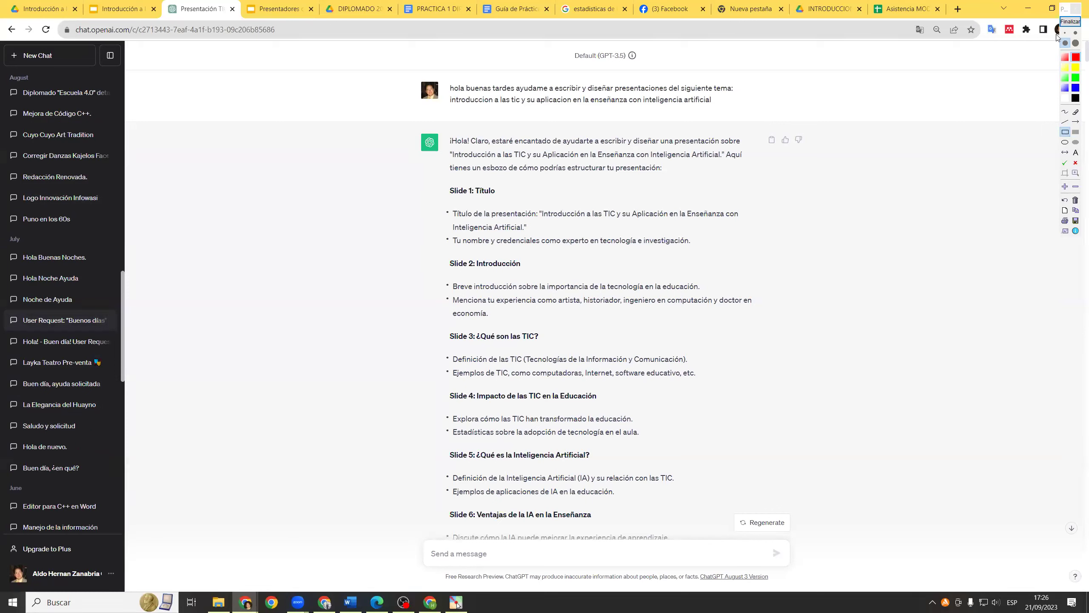
# - End the screen annotation mode over the ChatGPT conversation and select the page text through the first prompt
pyautogui.click(1071, 22)
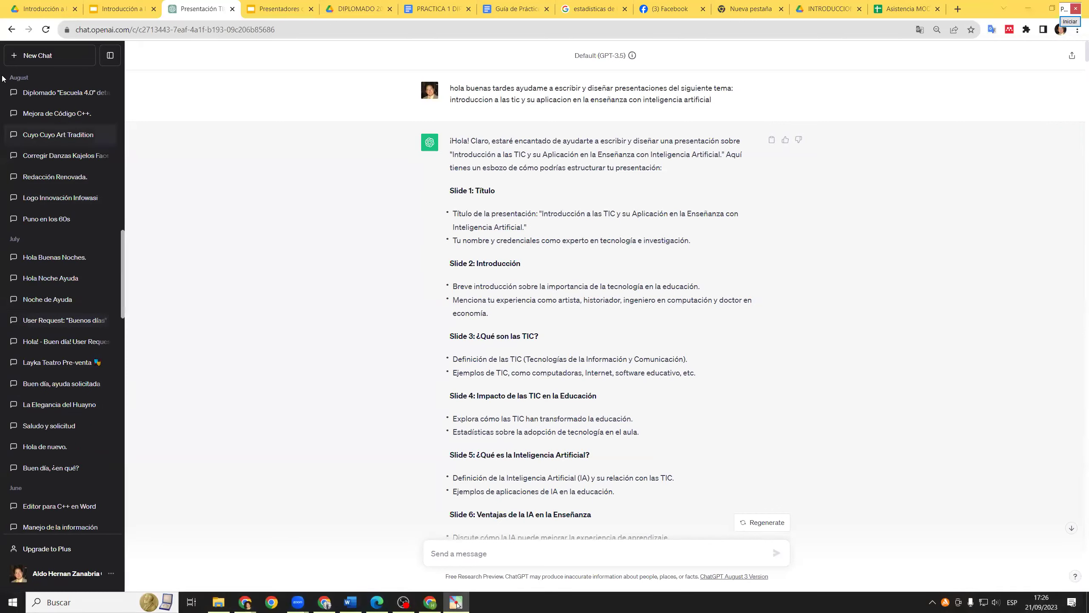
pyautogui.moveTo(11, 74); pyautogui.dragTo(1003, 84)
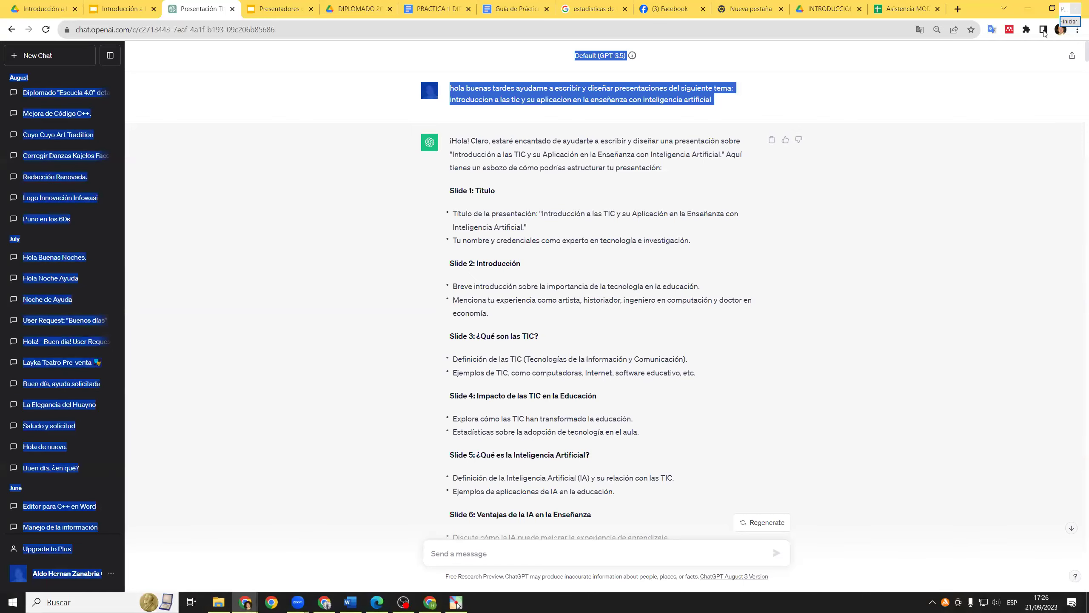
# - Outline the August-to-June chat history list with a red annotation rectangle, end the annotation mode and clear the page's text selection
pyautogui.click(1073, 24)
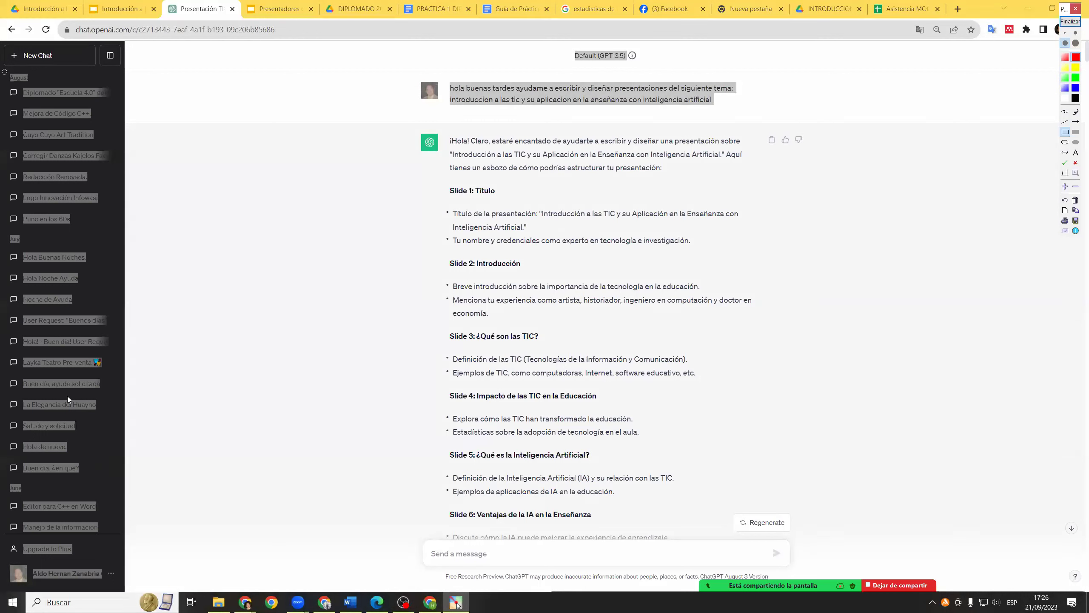
pyautogui.moveTo(5, 71); pyautogui.dragTo(133, 502)
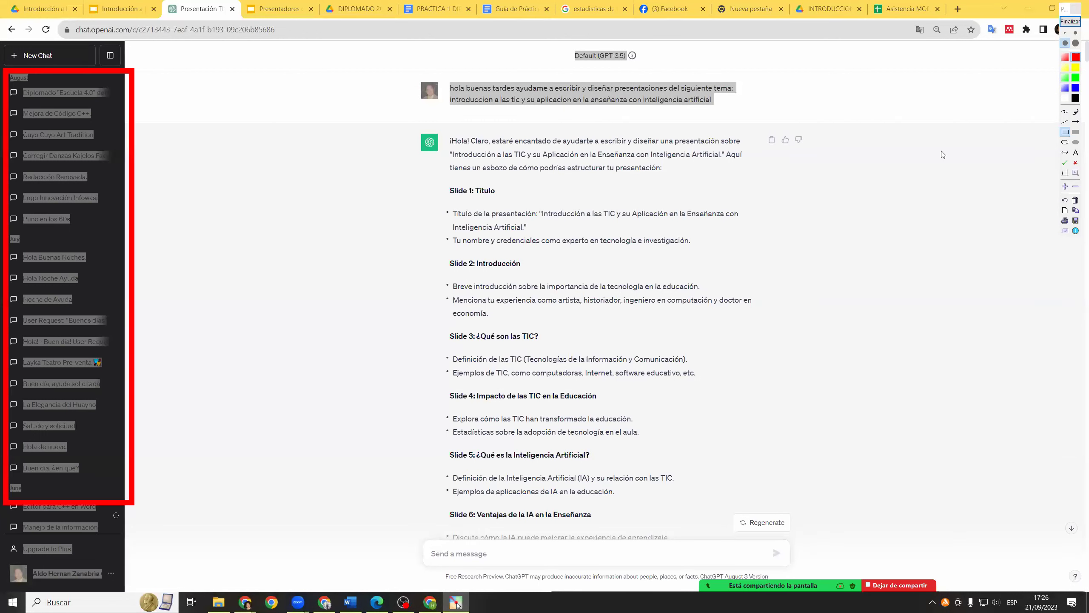
pyautogui.click(1070, 21)
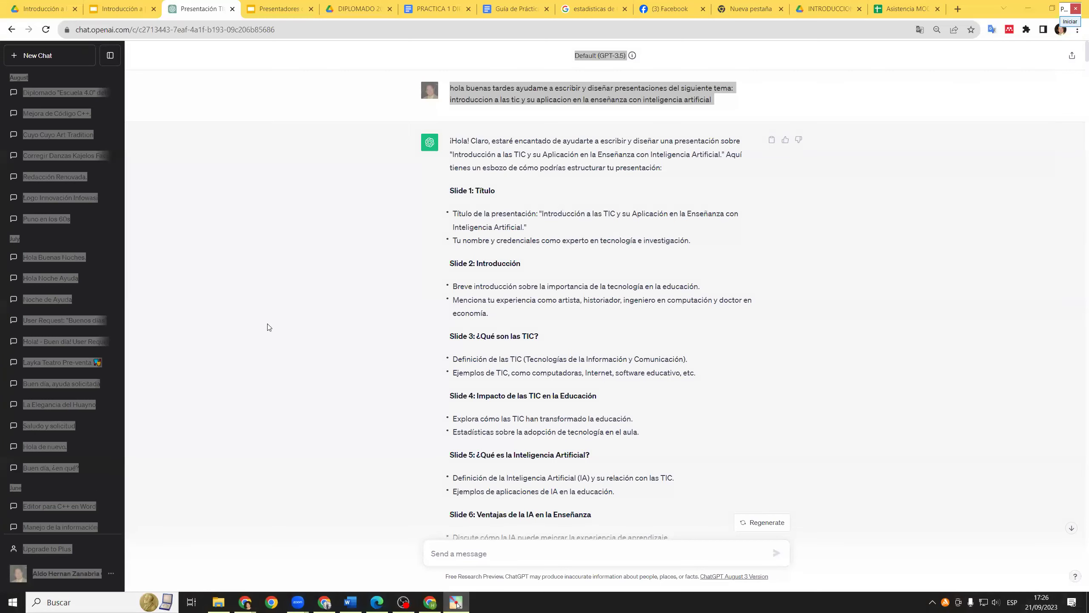
pyautogui.click(125, 163)
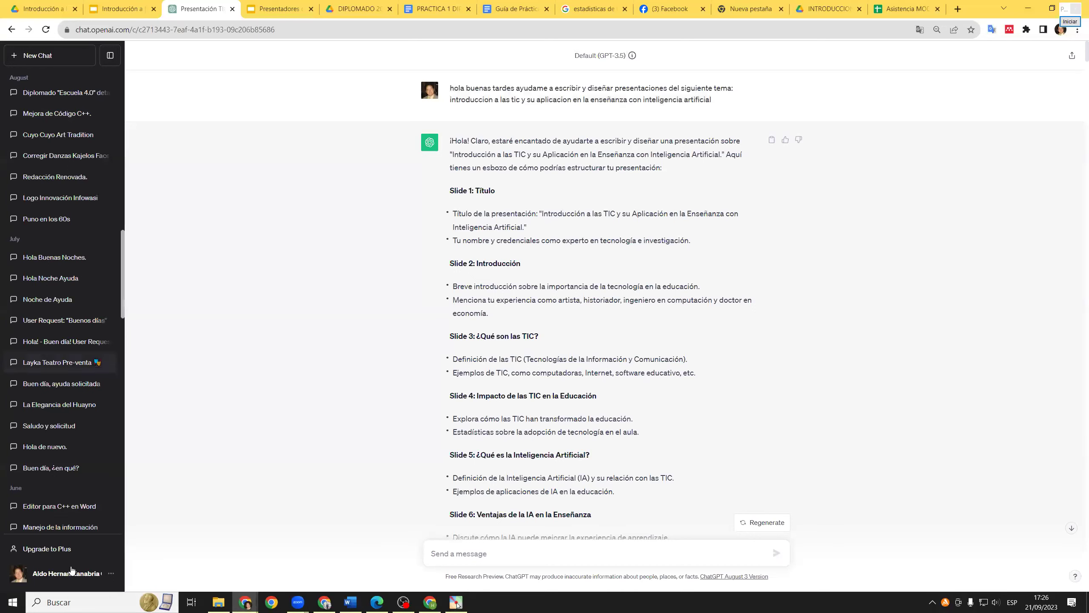
# - Review the General and Data controls settings, close them, and look at the comparison of the Free and ChatGPT Plus plans
pyautogui.click(88, 575)
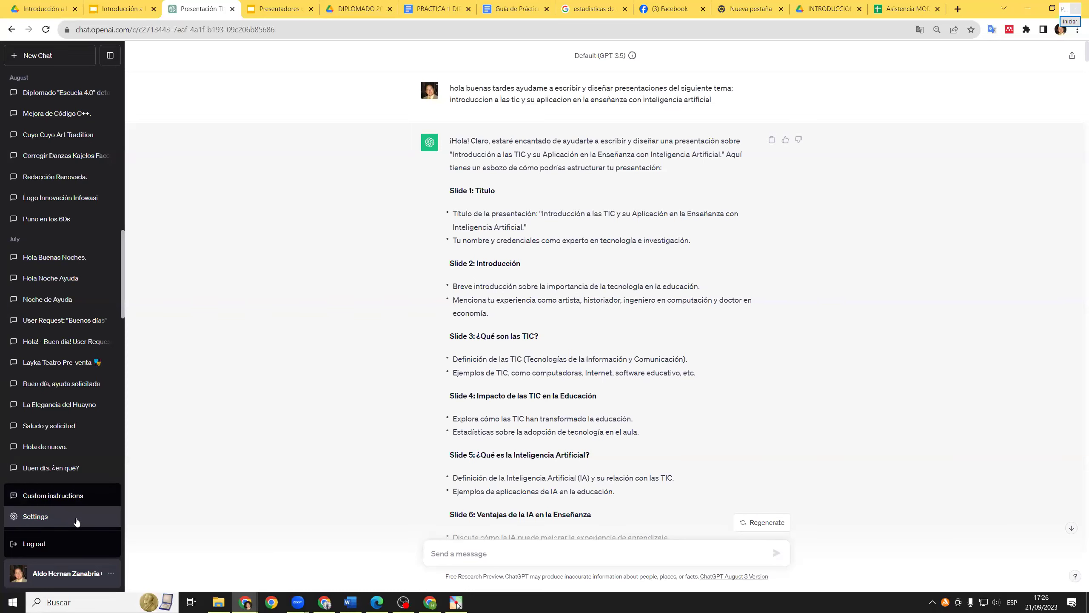
pyautogui.click(78, 518)
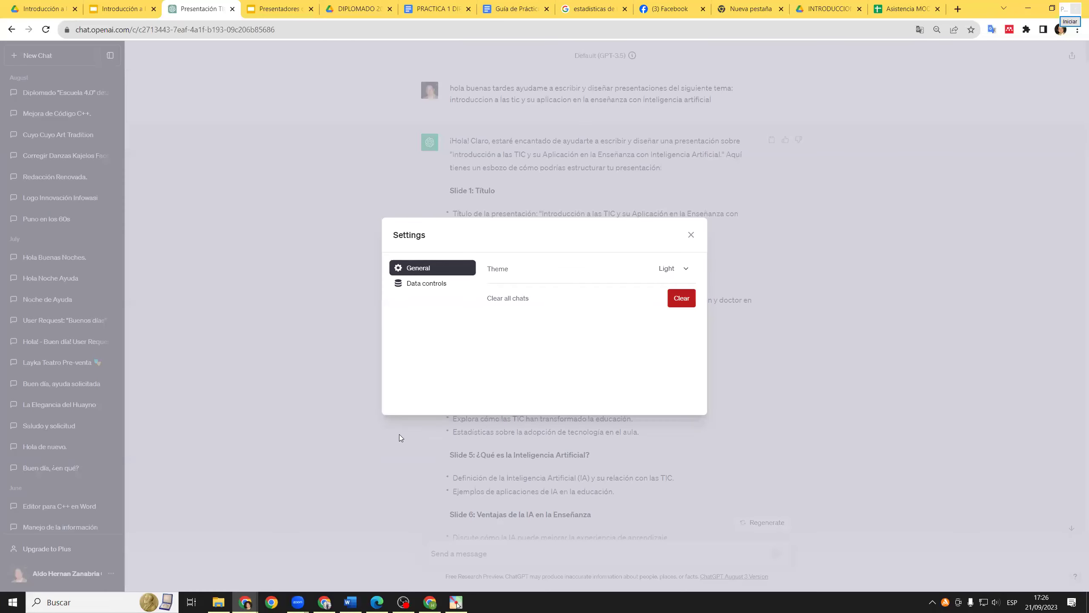
pyautogui.click(443, 286)
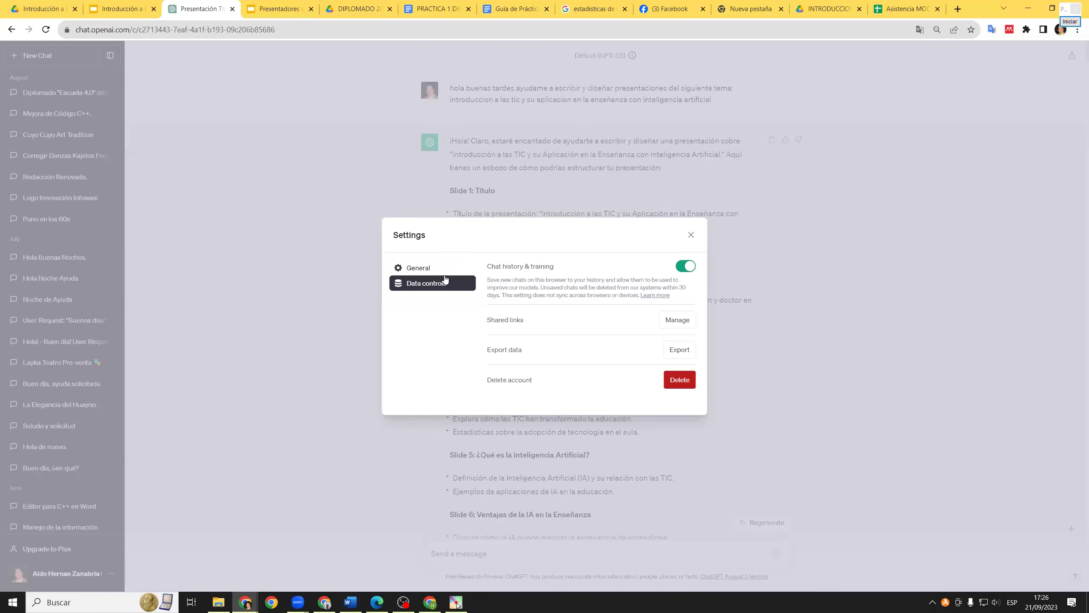
pyautogui.click(445, 270)
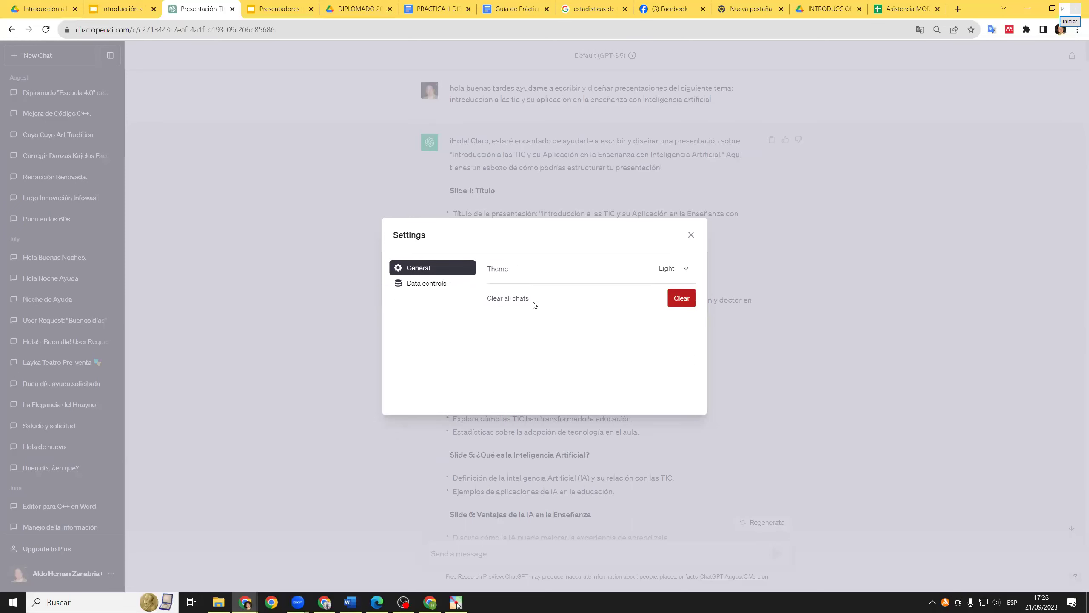
pyautogui.click(432, 286)
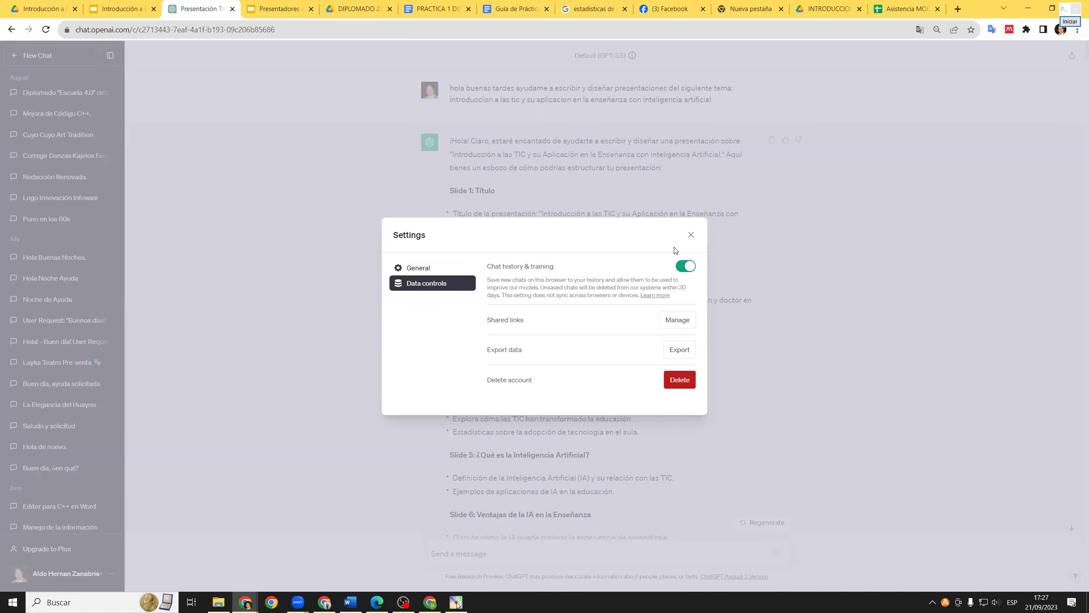
pyautogui.click(692, 236)
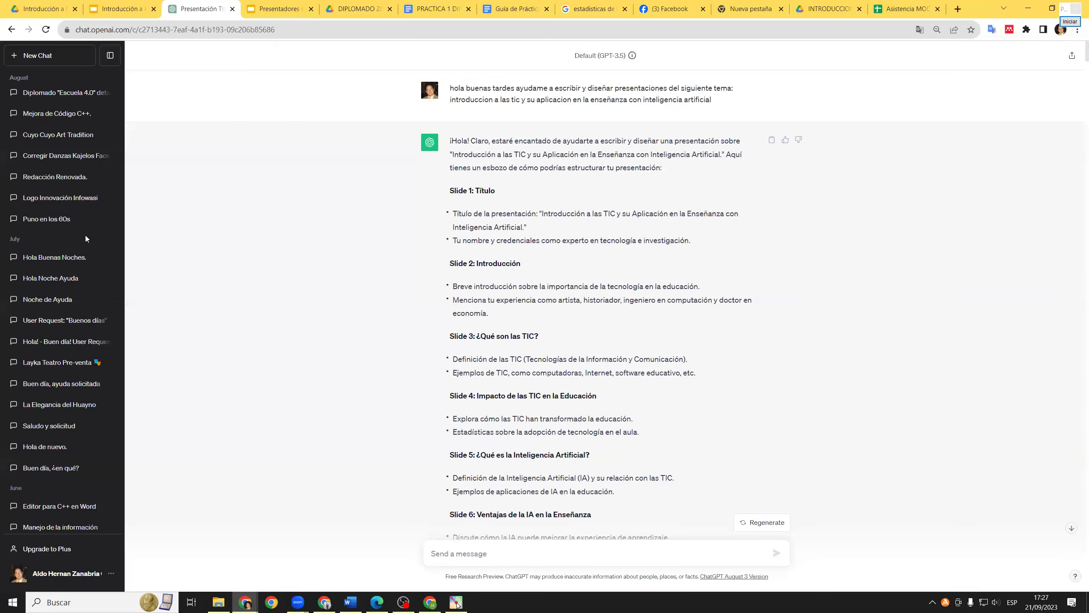
pyautogui.click(52, 549)
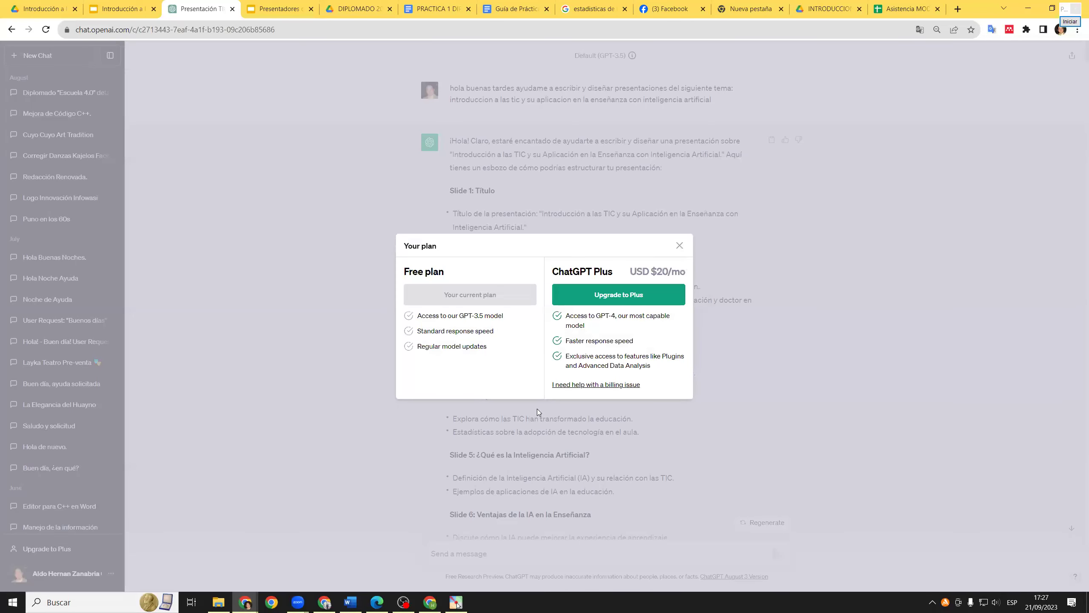
pyautogui.click(256, 400)
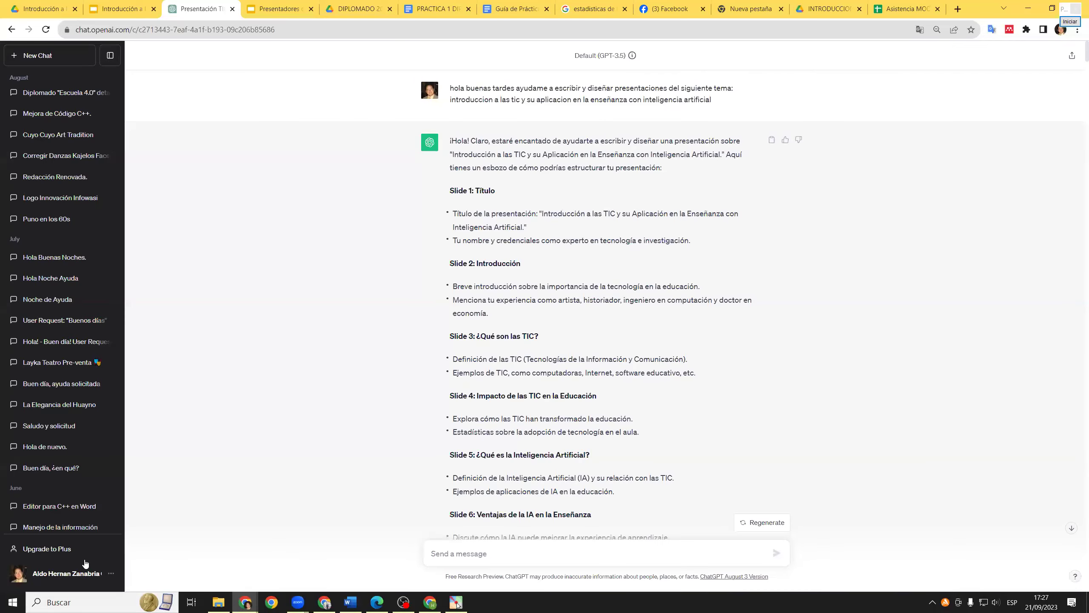
# - Open the custom instructions, read through their introduction and accept it to reach the instruction fields
pyautogui.click(111, 573)
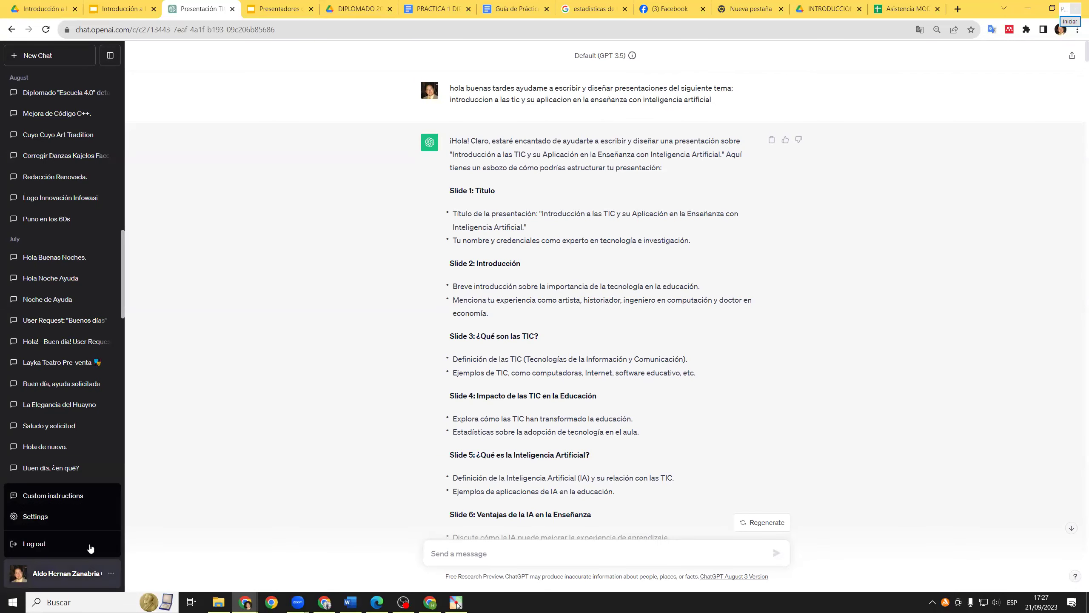
pyautogui.click(85, 497)
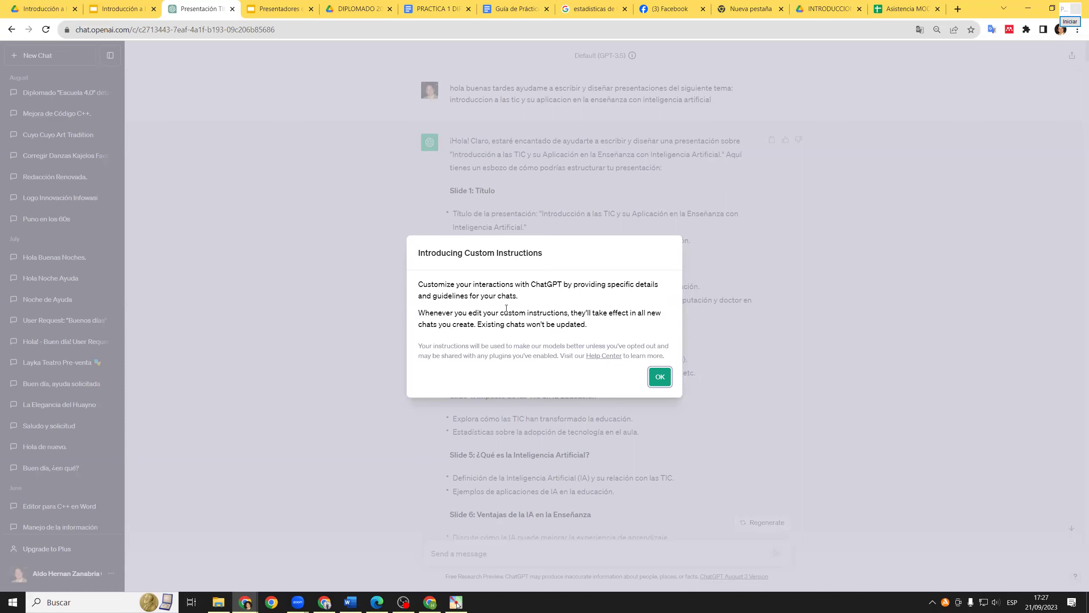
pyautogui.moveTo(465, 345); pyautogui.dragTo(470, 345)
pyautogui.moveTo(535, 342); pyautogui.dragTo(577, 356)
pyautogui.click(473, 321)
pyautogui.moveTo(529, 313); pyautogui.dragTo(534, 313)
pyautogui.click(659, 376)
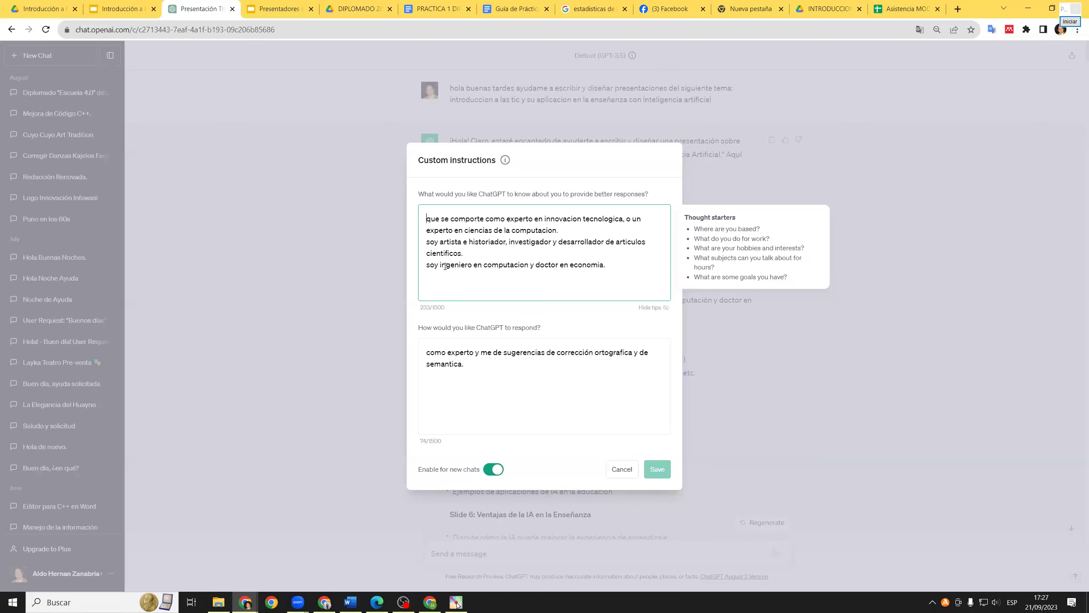
# - Replace "en computacion" with "de sistemas" in the engineer line of the custom instructions about yourself and save them
pyautogui.moveTo(484, 264); pyautogui.dragTo(531, 266)
pyautogui.write('IN')
pyautogui.press('BackSpace')
pyautogui.press('BackSpace')
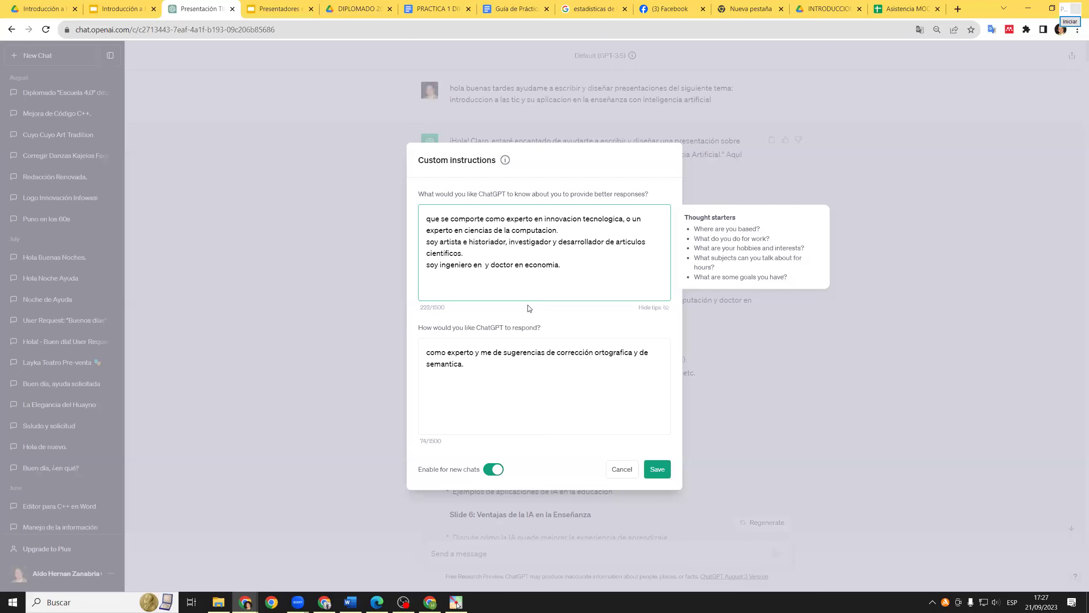
pyautogui.press('BackSpace')
pyautogui.press('BackSpace')
pyautogui.press('BackSpace')
pyautogui.write('de sistemas')
pyautogui.click(489, 354)
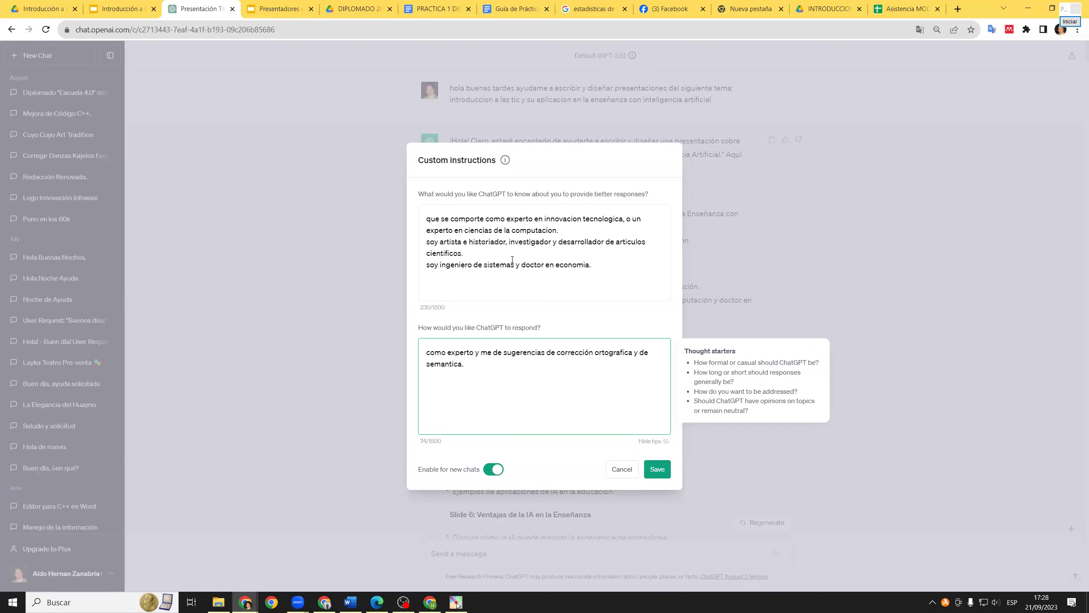
pyautogui.click(460, 242)
pyautogui.hotkey('ctrl', 'a')
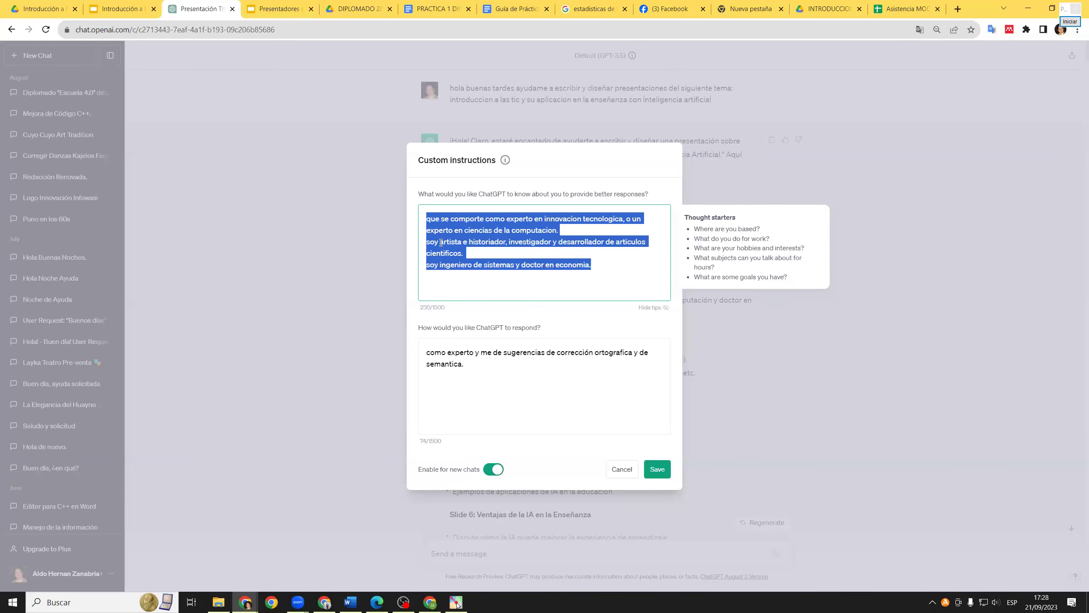
pyautogui.click(656, 470)
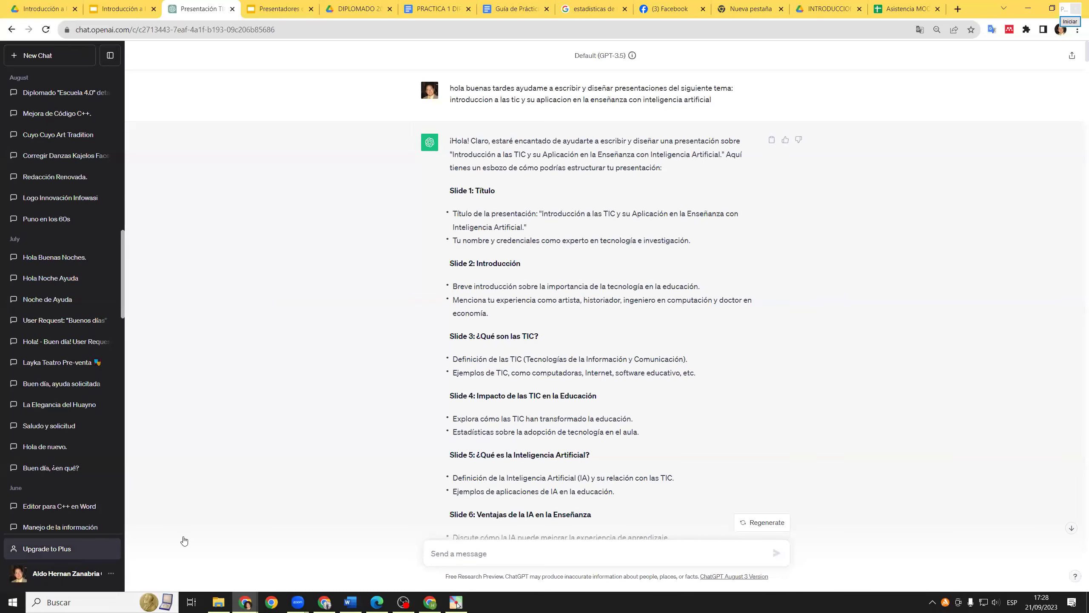
# - Look over the plan comparison again and close it, glance at the Bing AI results in Edge, and return to the ChatGPT conversation
pyautogui.moveTo(513, 295); pyautogui.dragTo(517, 280)
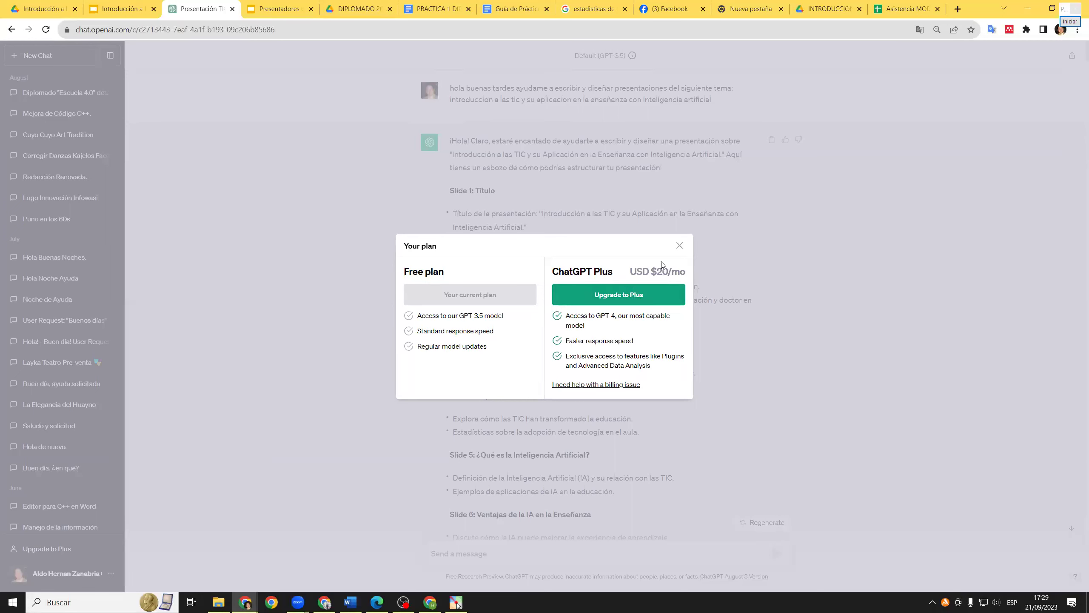
pyautogui.click(680, 245)
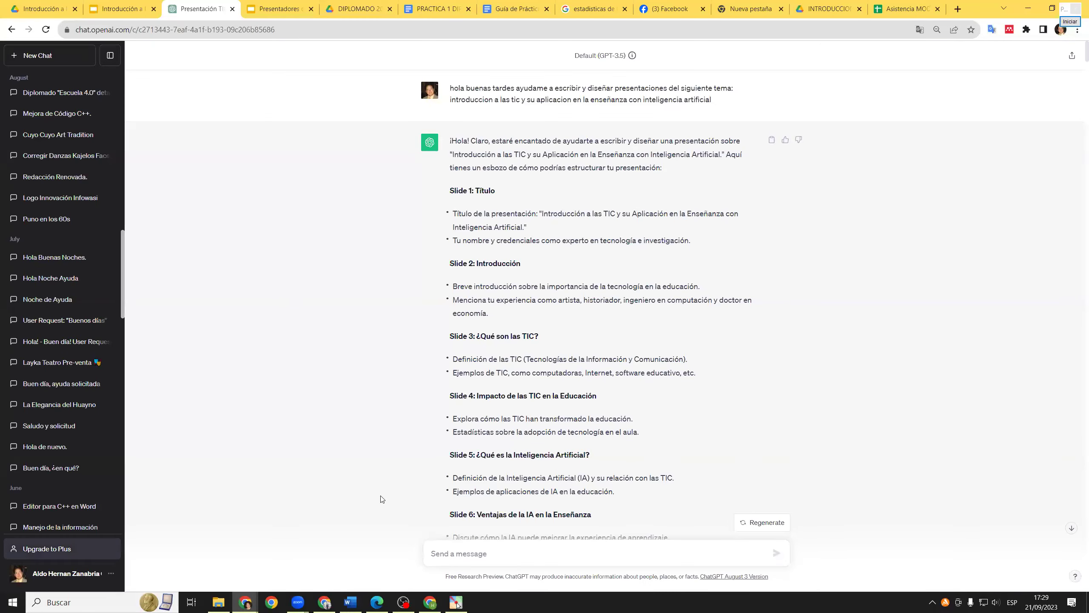
pyautogui.click(376, 603)
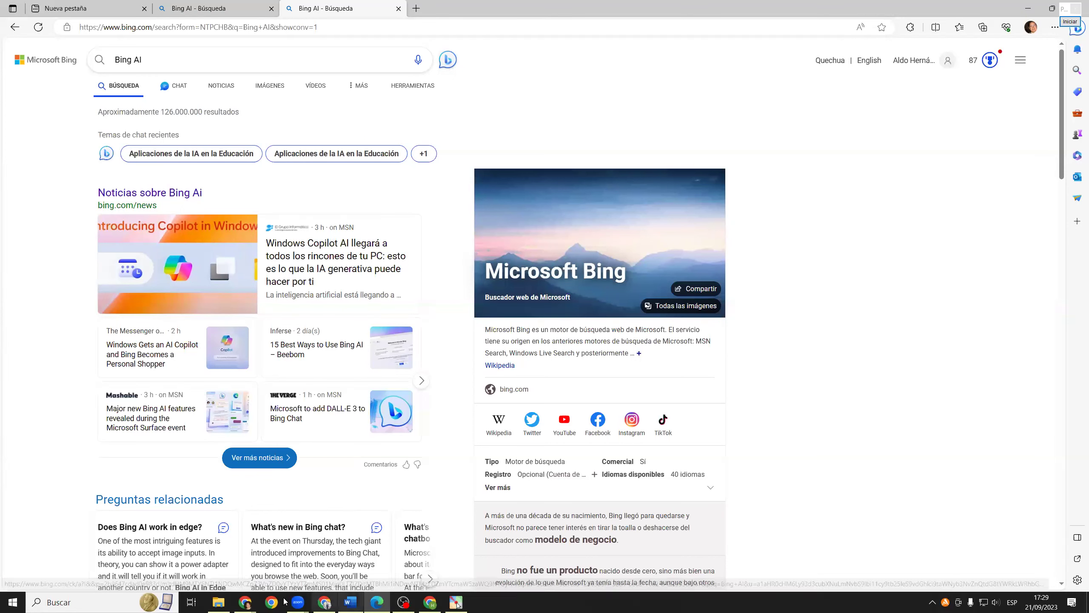
pyautogui.moveTo(245, 600)
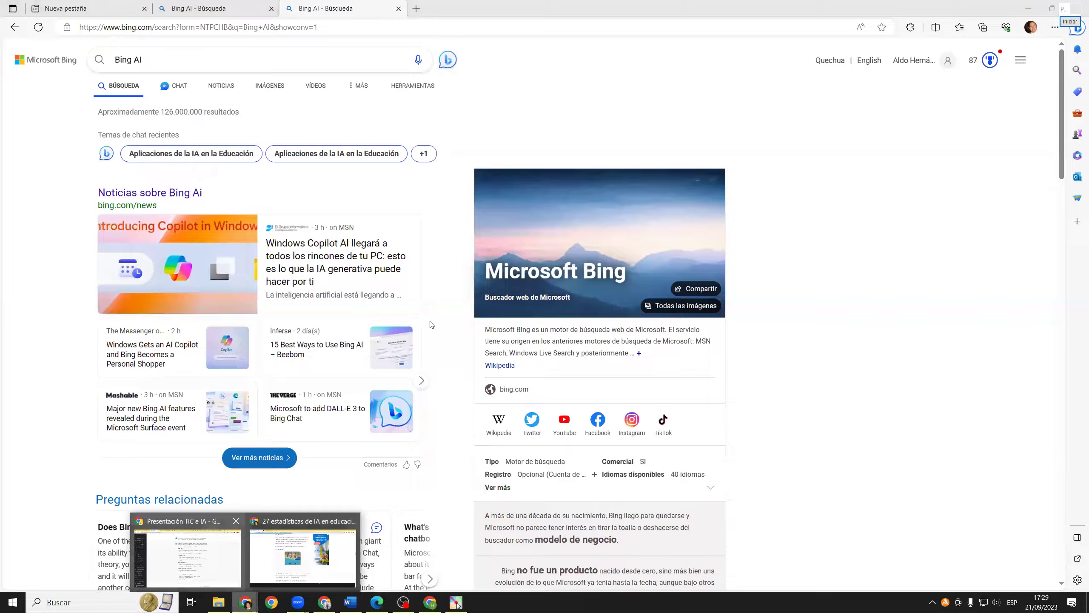
pyautogui.hotkey('alt', 'Tab')
# - Review the generated slide outline down to the Visual Basic code prompt and return to the start of the conversation
pyautogui.scroll(-4, 448, 323)
pyautogui.scroll(4, 448, 323)
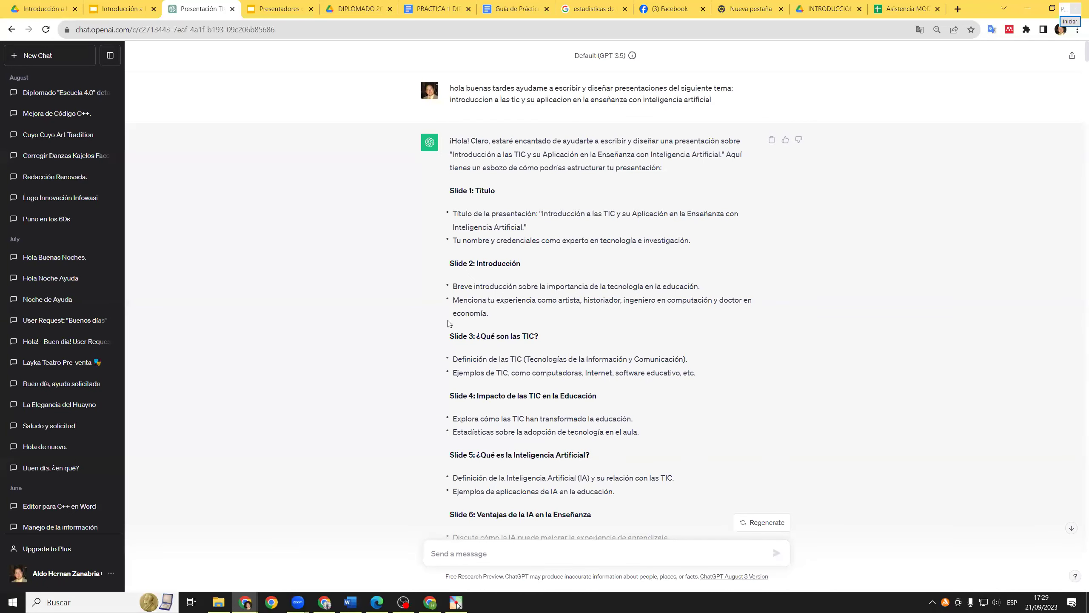
pyautogui.scroll(-9, 448, 322)
pyautogui.scroll(-5, 448, 323)
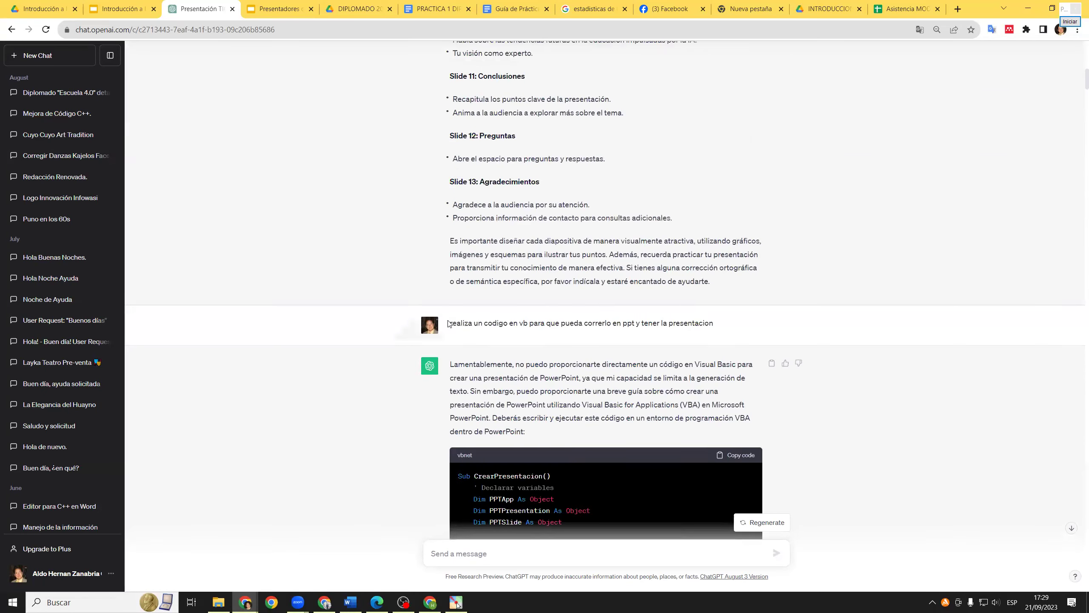
pyautogui.scroll(2, 449, 323)
pyautogui.scroll(6, 449, 323)
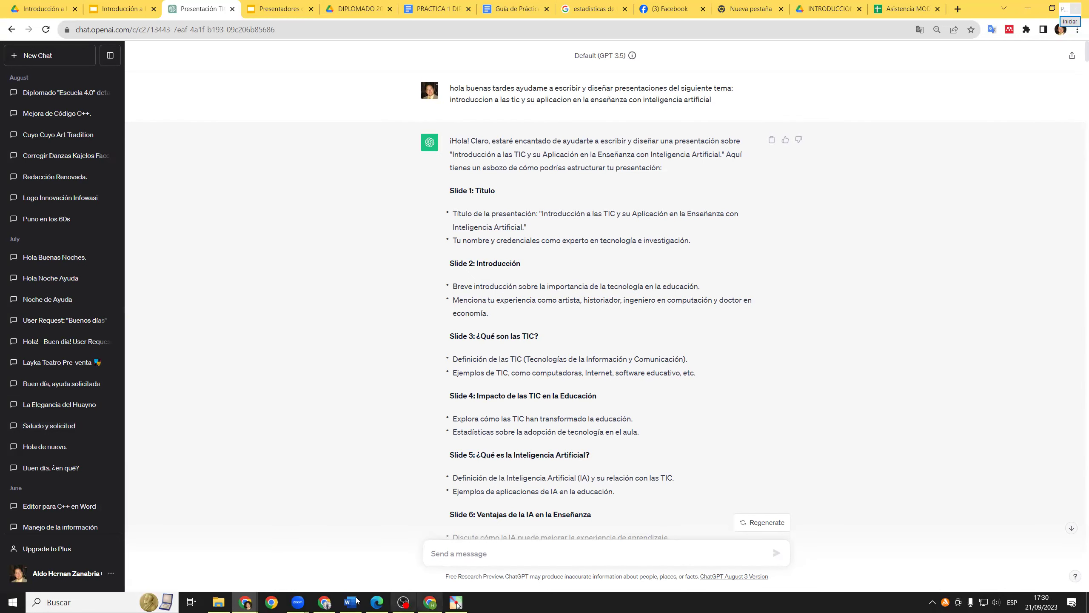
# - Switch to the Word document and select the first and third objectives of Guía de Prácticas N° 2 to point them out
pyautogui.hotkey('alt', 'Tab')
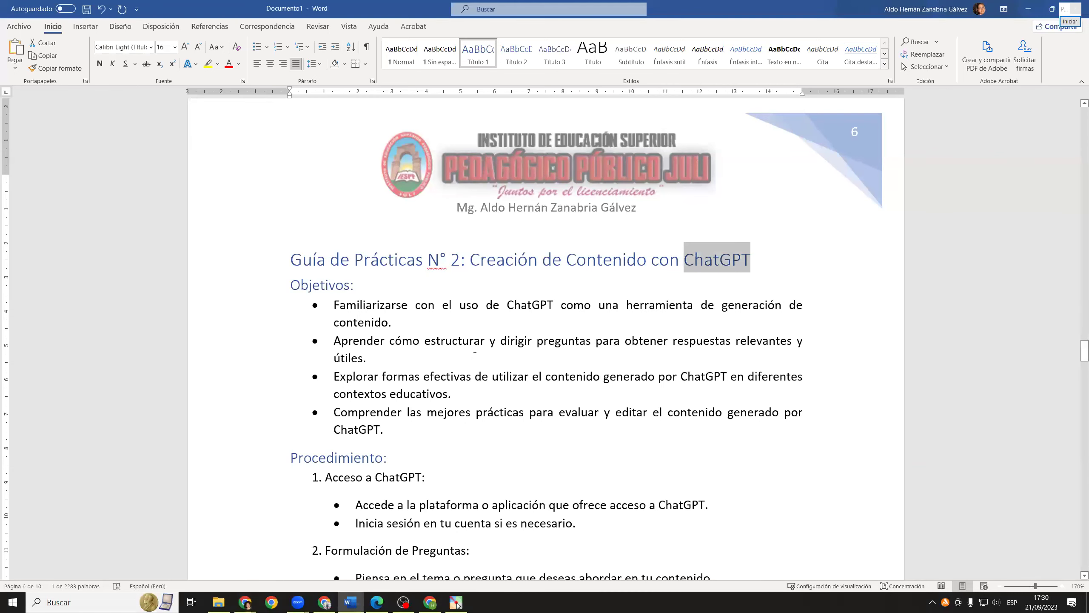
pyautogui.scroll(-1, 474, 356)
pyautogui.moveTo(335, 261); pyautogui.dragTo(363, 261)
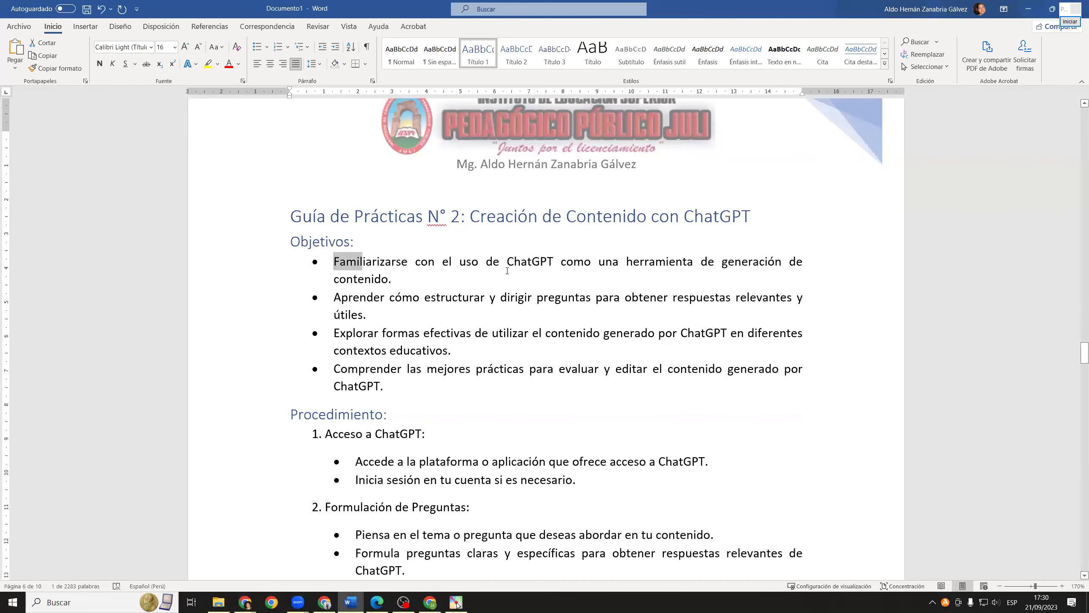
pyautogui.moveTo(507, 271); pyautogui.dragTo(600, 276)
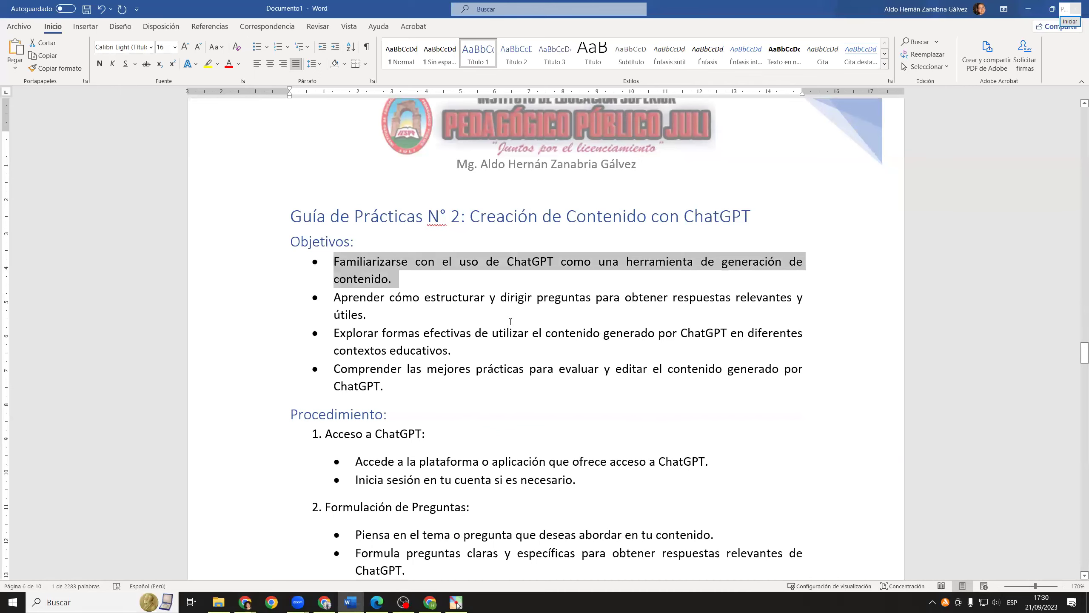
pyautogui.scroll(-2, 344, 213)
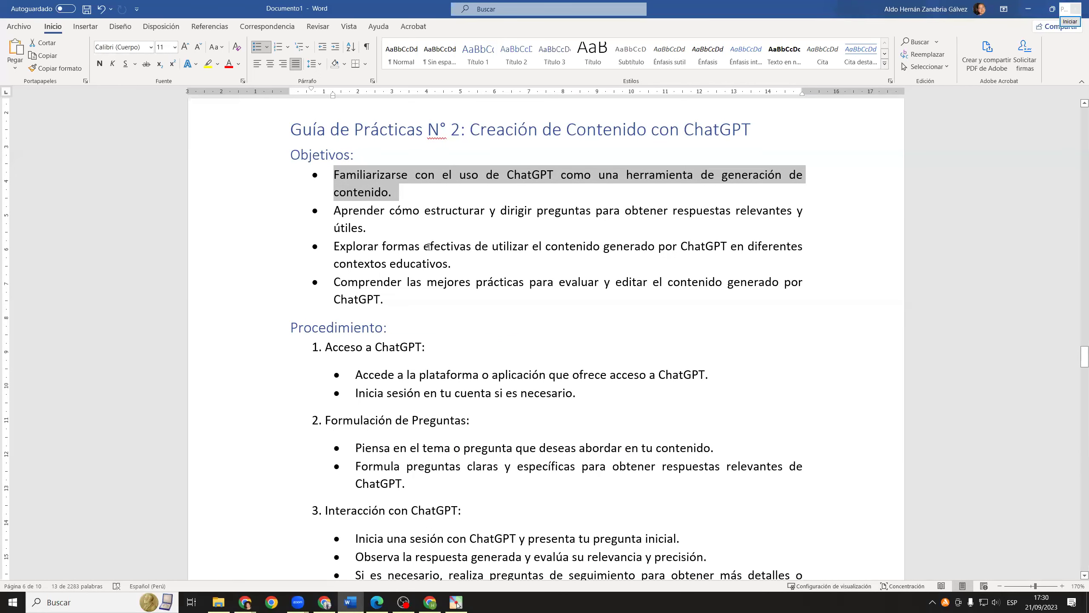
pyautogui.moveTo(349, 245); pyautogui.dragTo(449, 258)
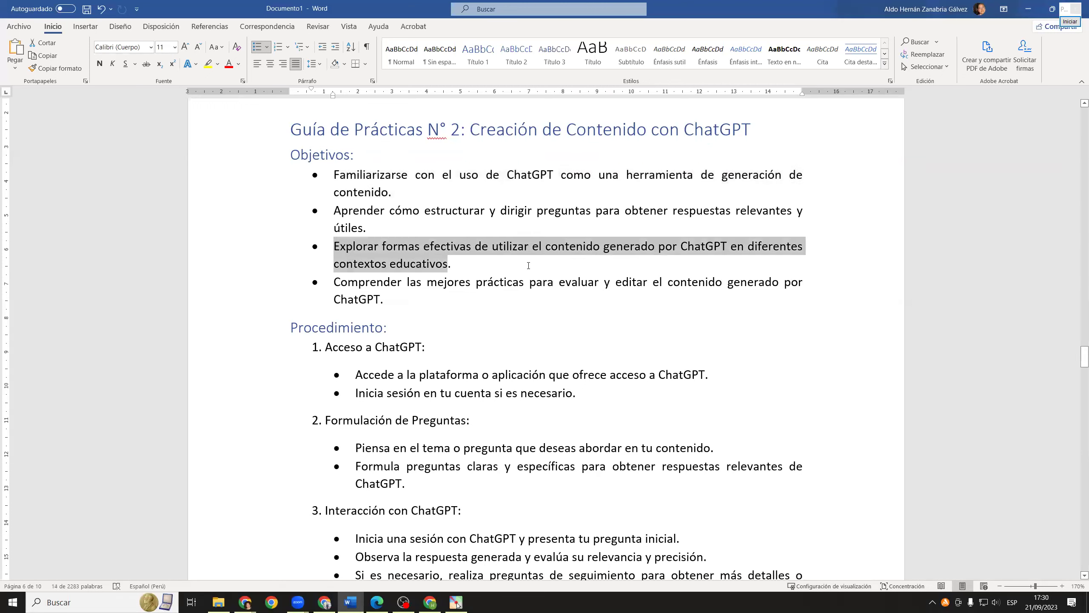
# - Replace the period ending the third objective, after "contextos educativos", with "(promts)"
pyautogui.click(503, 273)
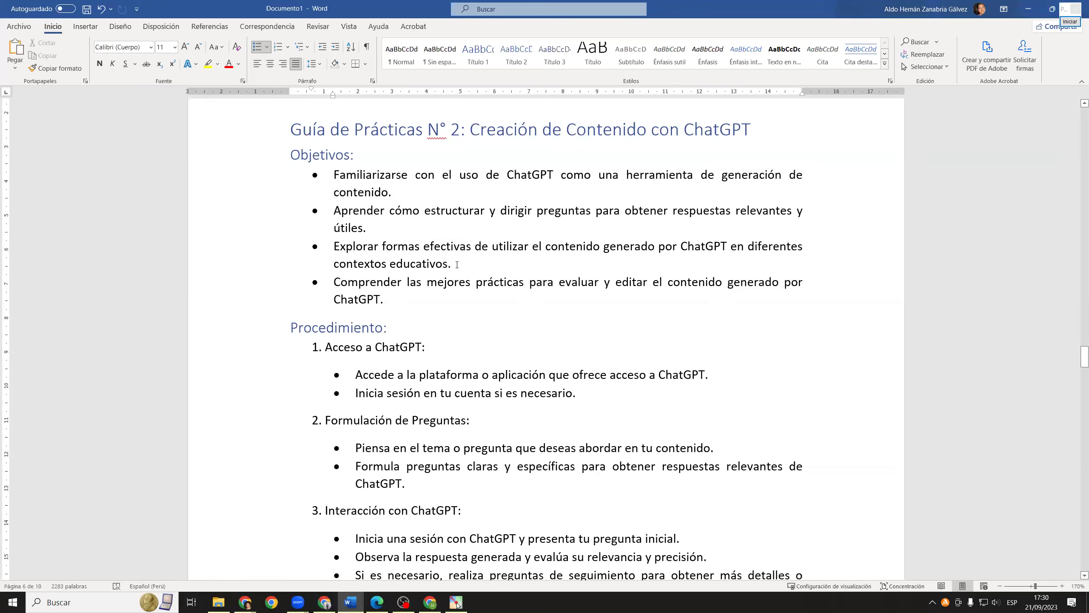
pyautogui.press('BackSpace')
pyautogui.write('(pront')
pyautogui.press('BackSpace')
pyautogui.press('BackSpace')
pyautogui.write('mts)')
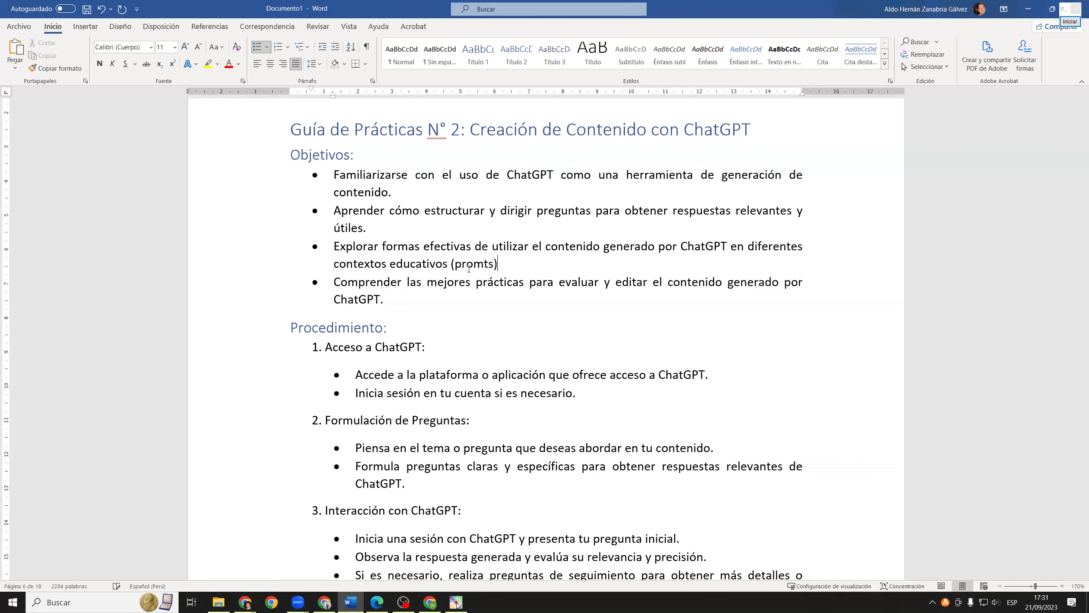
# - Review the Procedimiento section of Guía de Prácticas N° 2, from Acceso a ChatGPT through Evaluación de la Calidad
pyautogui.scroll(-2, 468, 270)
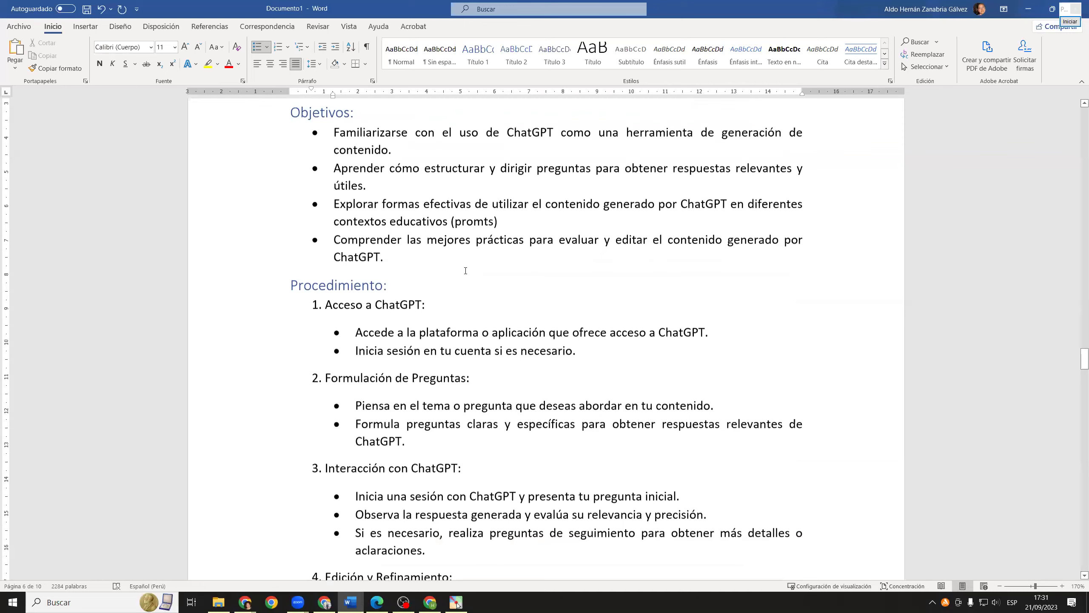
pyautogui.scroll(-2, 465, 270)
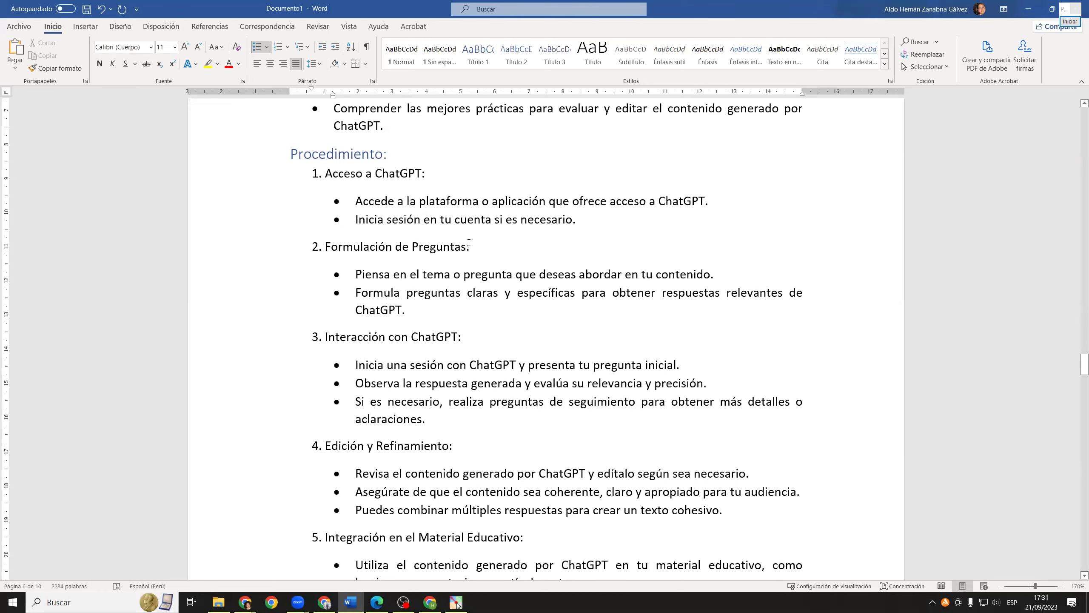
pyautogui.scroll(6, 469, 243)
pyautogui.scroll(-2, 478, 262)
pyautogui.scroll(-4, 478, 262)
pyautogui.scroll(-2, 393, 268)
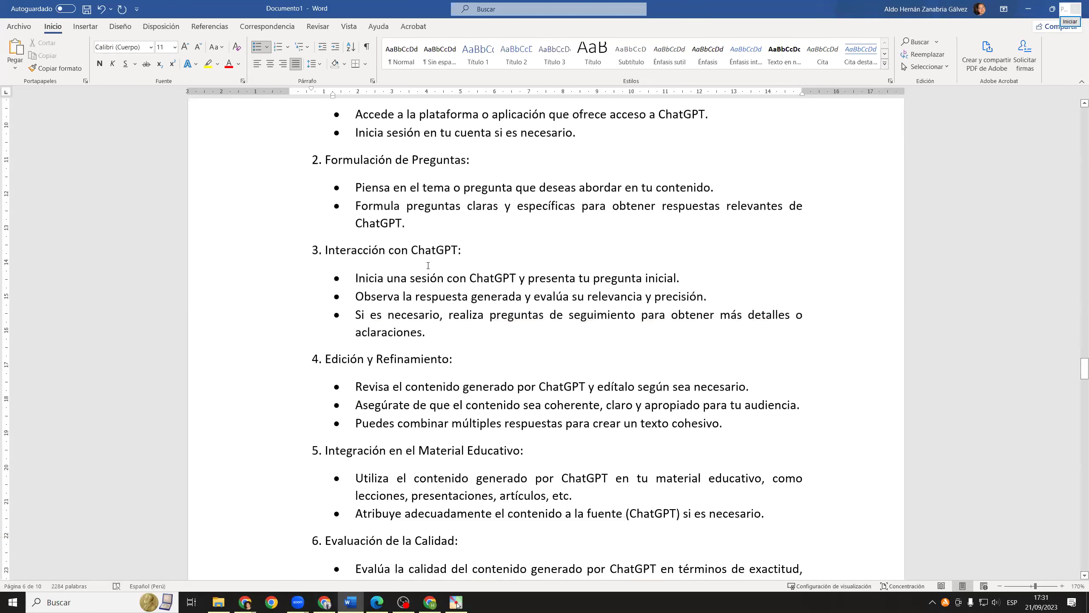
pyautogui.scroll(-1, 429, 266)
pyautogui.scroll(-1, 407, 309)
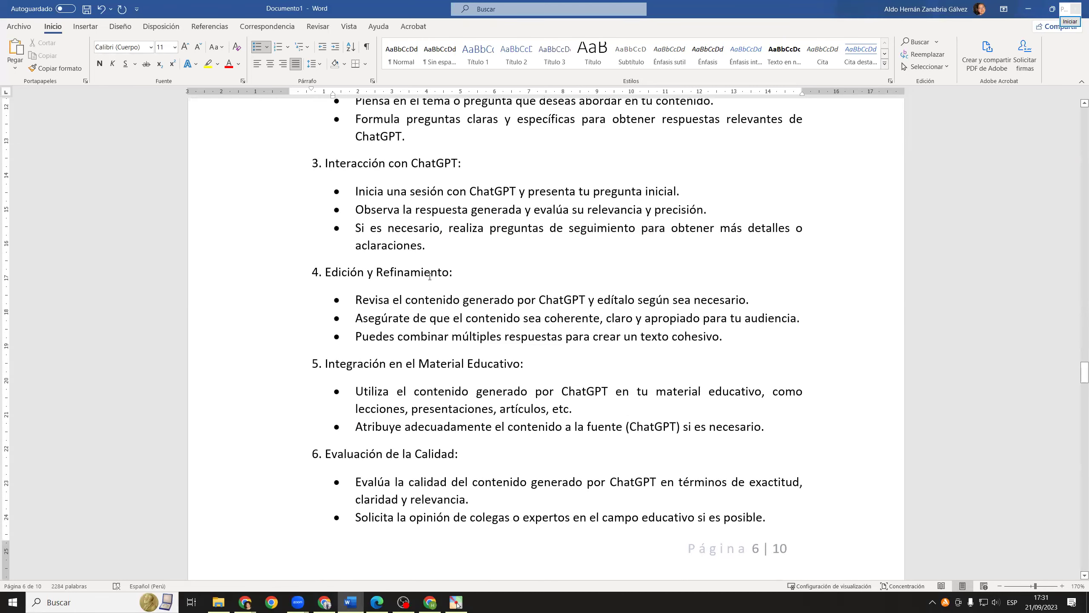
pyautogui.scroll(-2, 430, 276)
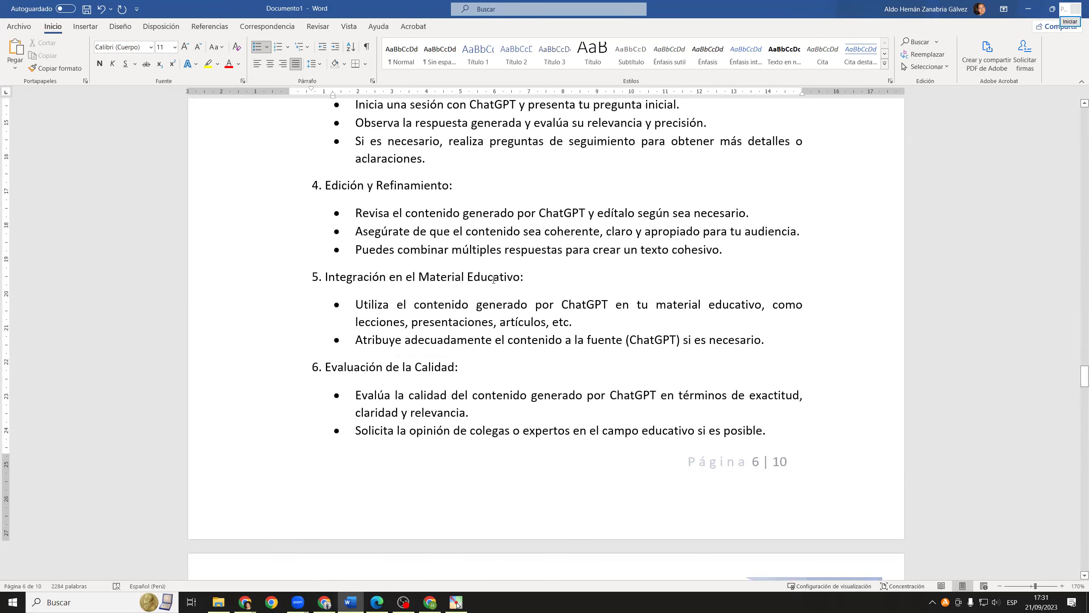
pyautogui.scroll(-1, 493, 279)
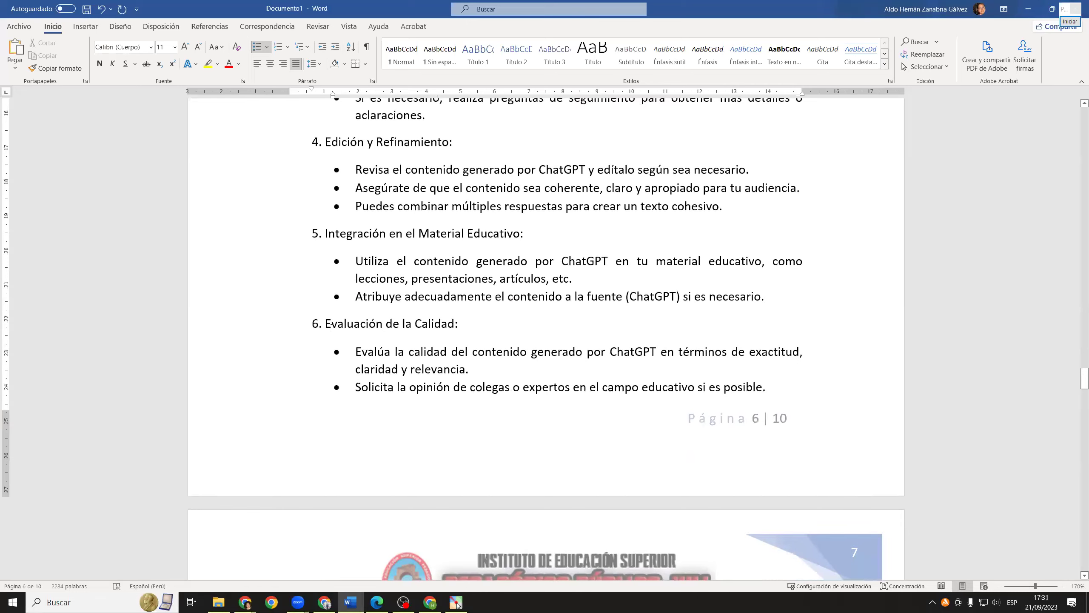
pyautogui.scroll(-3, 425, 319)
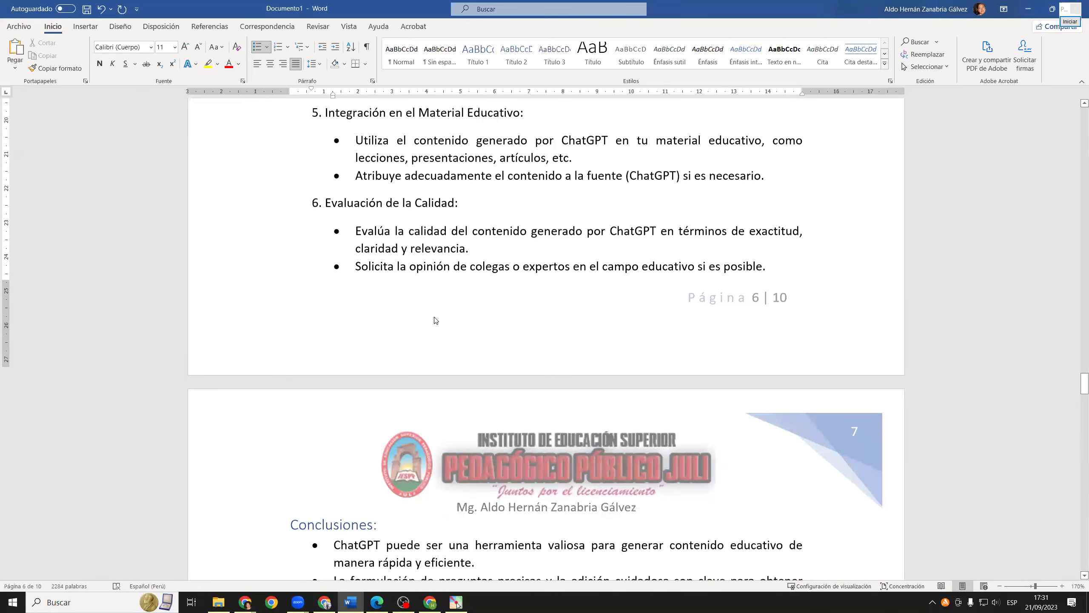
# - Look over the Conclusiones and Resultados of Guía de Prácticas N° 2, selecting the first conclusion to point it out
pyautogui.scroll(-3, 437, 318)
pyautogui.scroll(3, 566, 256)
pyautogui.scroll(-5, 568, 252)
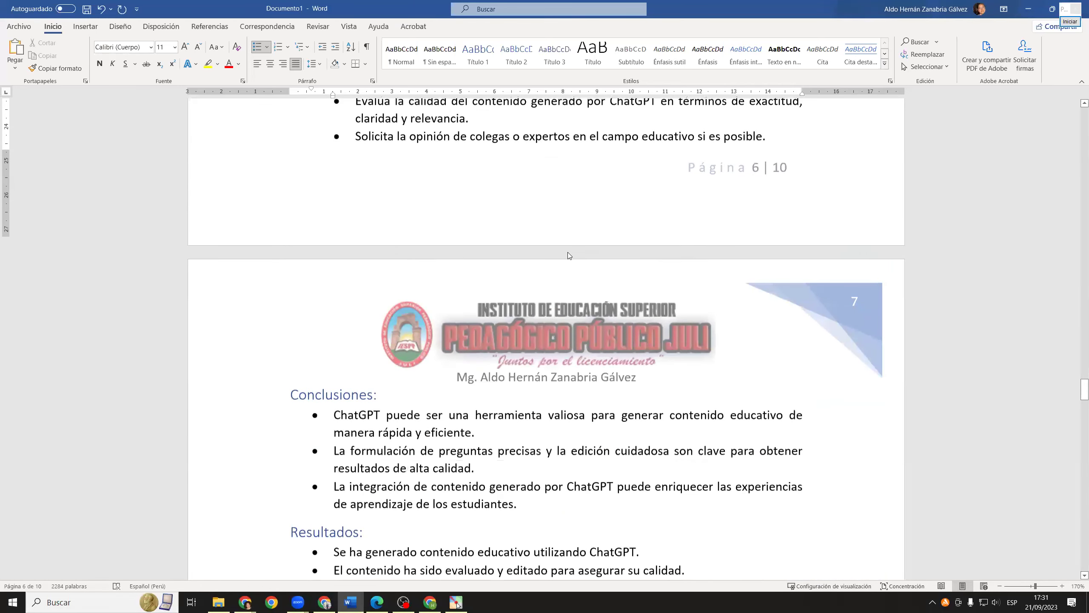
pyautogui.scroll(-3, 568, 252)
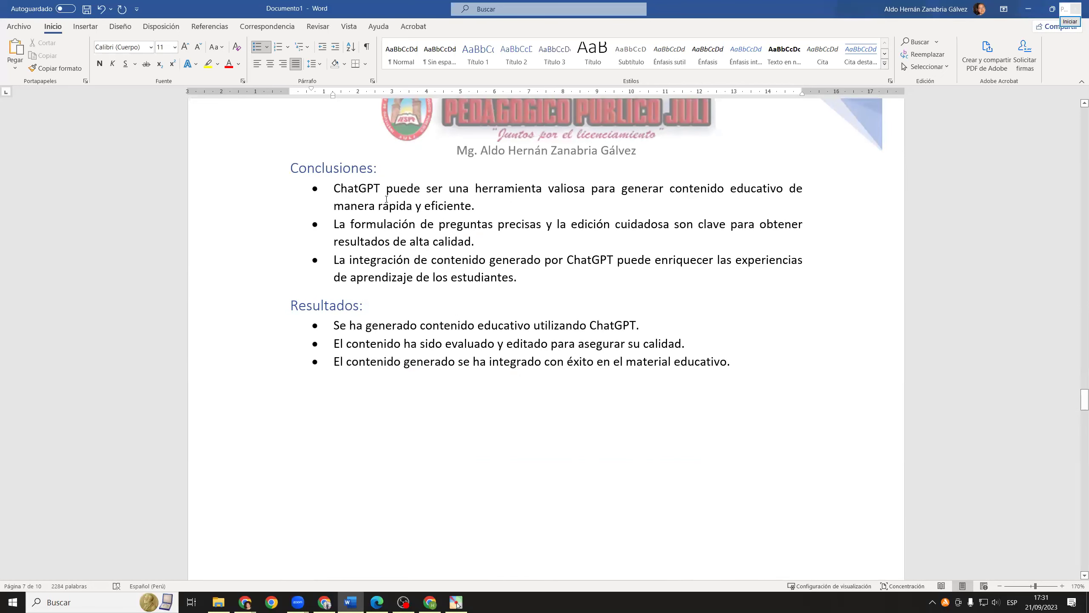
pyautogui.moveTo(336, 191); pyautogui.dragTo(480, 207)
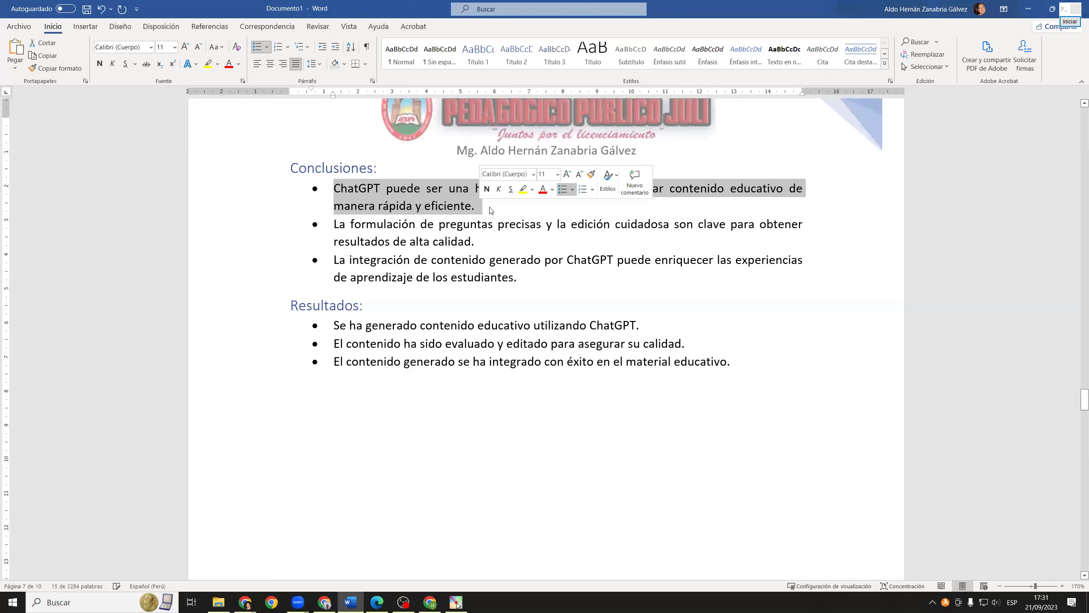
pyautogui.click(489, 208)
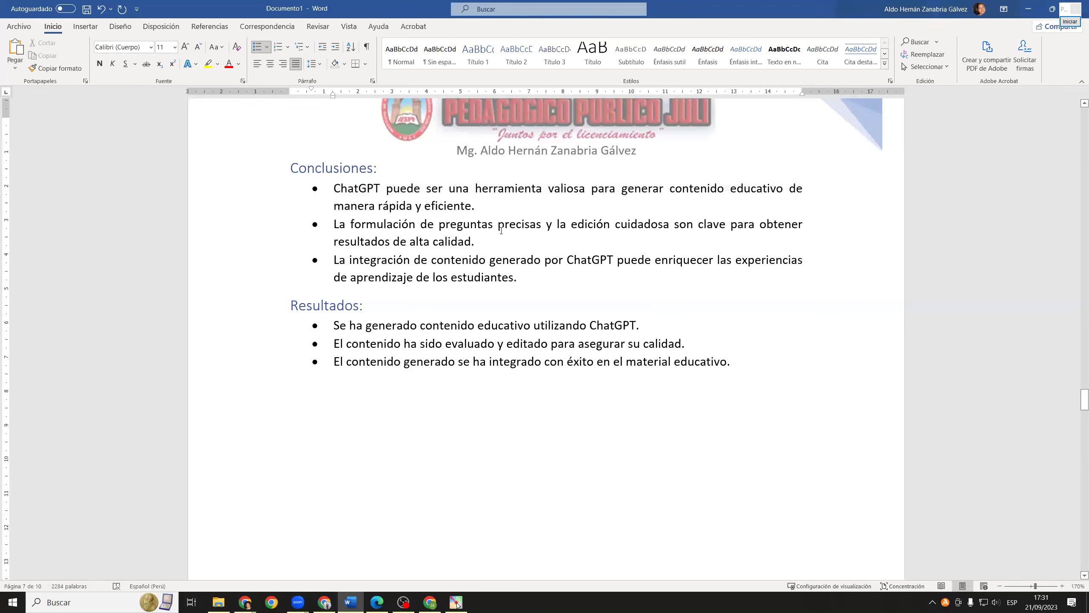
pyautogui.click(502, 278)
pyautogui.scroll(10, 414, 329)
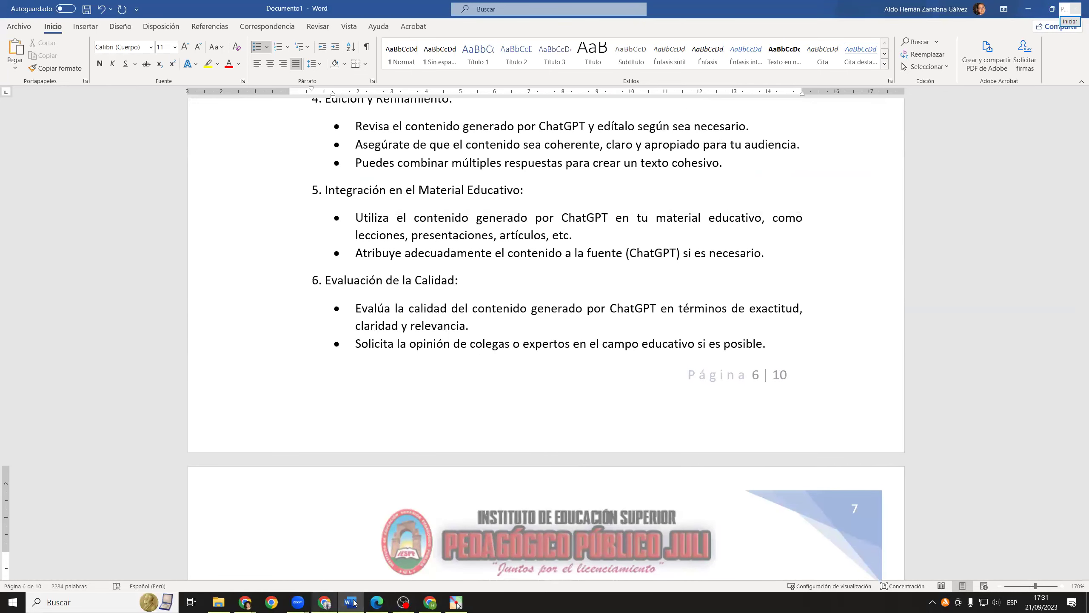
# - Switch to the Chrome window with Google Classroom and search Google for "chatgpt" in a new tab
pyautogui.click(425, 556)
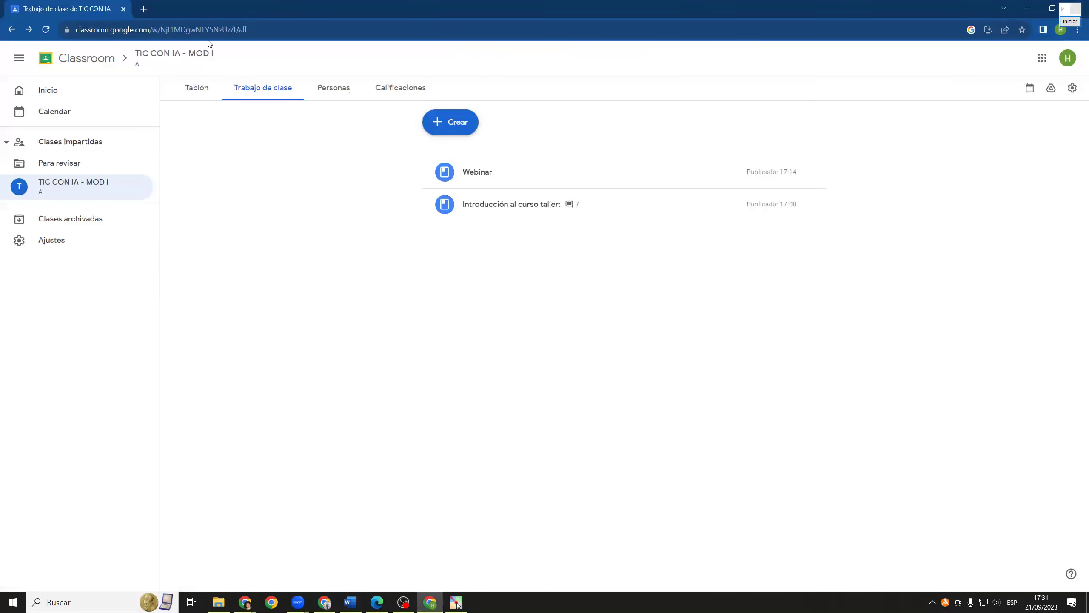
pyautogui.click(144, 8)
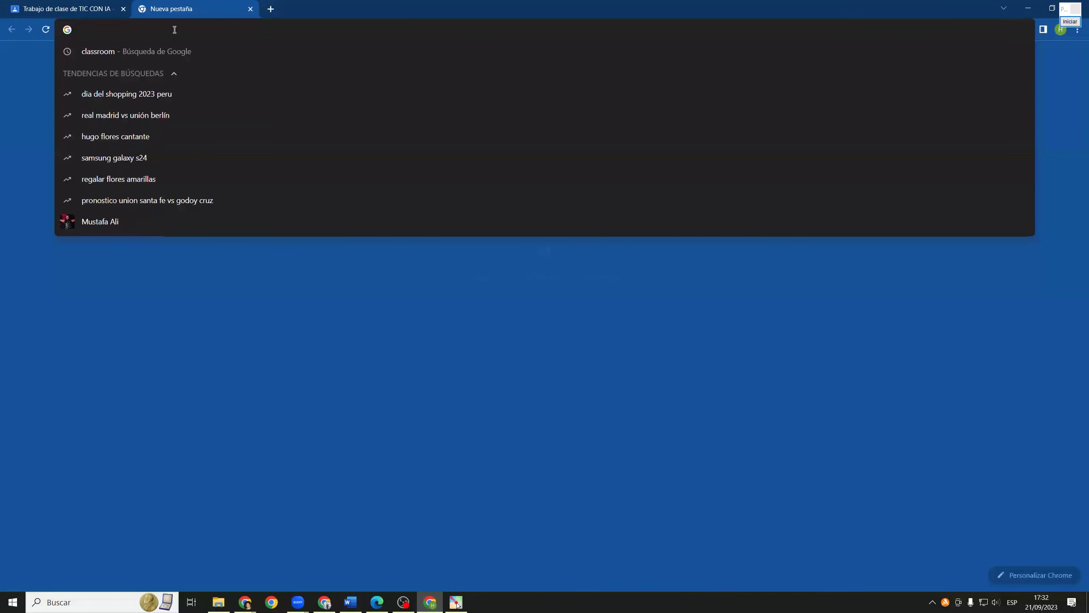
pyautogui.write('chat')
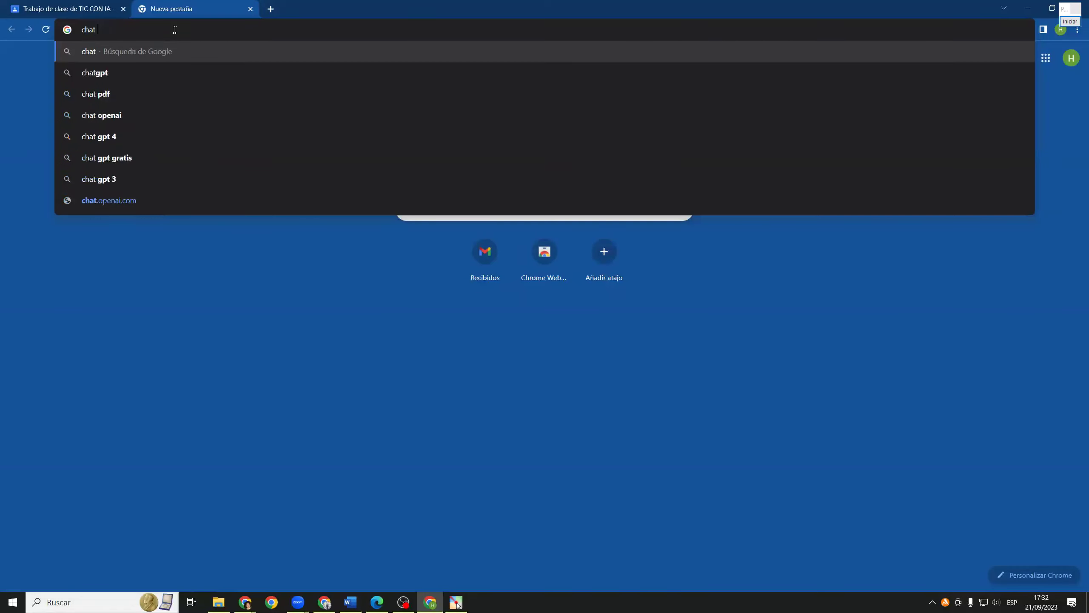
pyautogui.press('BackSpace')
pyautogui.write('gpt')
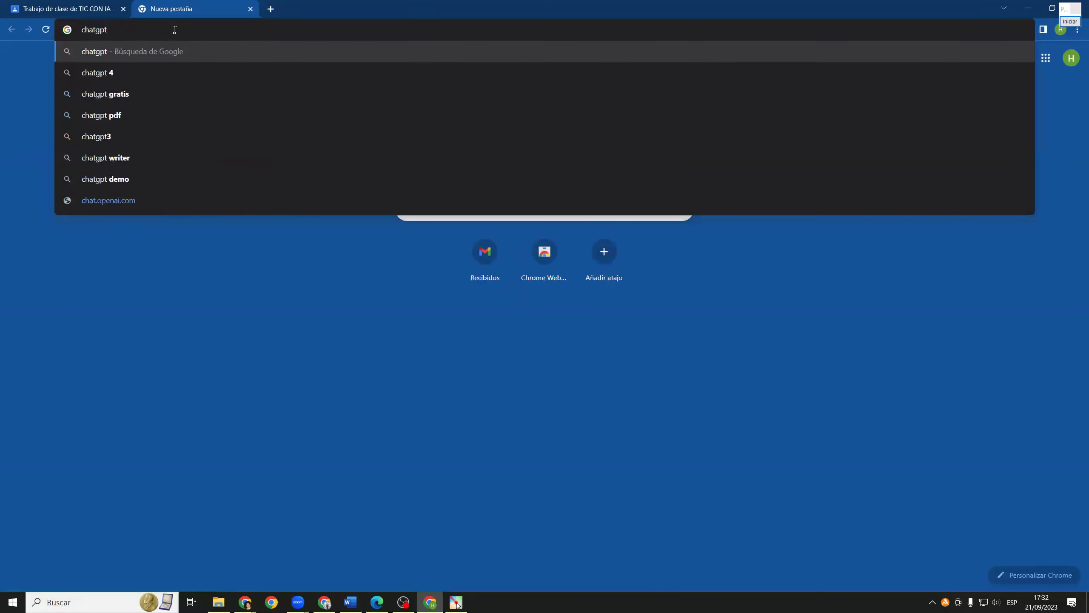
pyautogui.press('Return')
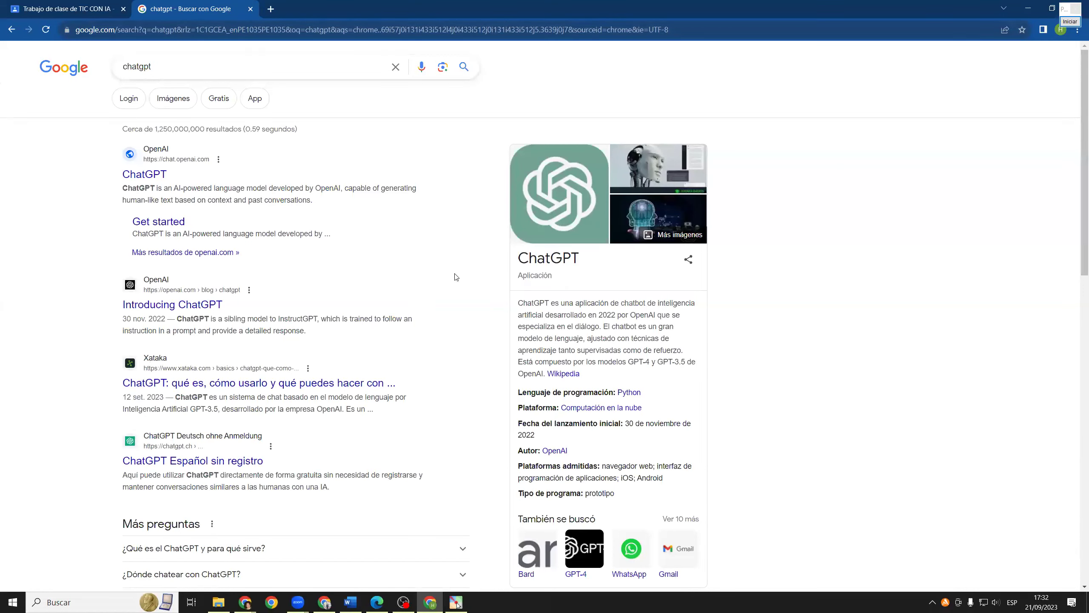
# - Examine the ChatGPT summary beside the search results, highlighting its description and the year of development
pyautogui.moveTo(559, 305); pyautogui.dragTo(666, 329)
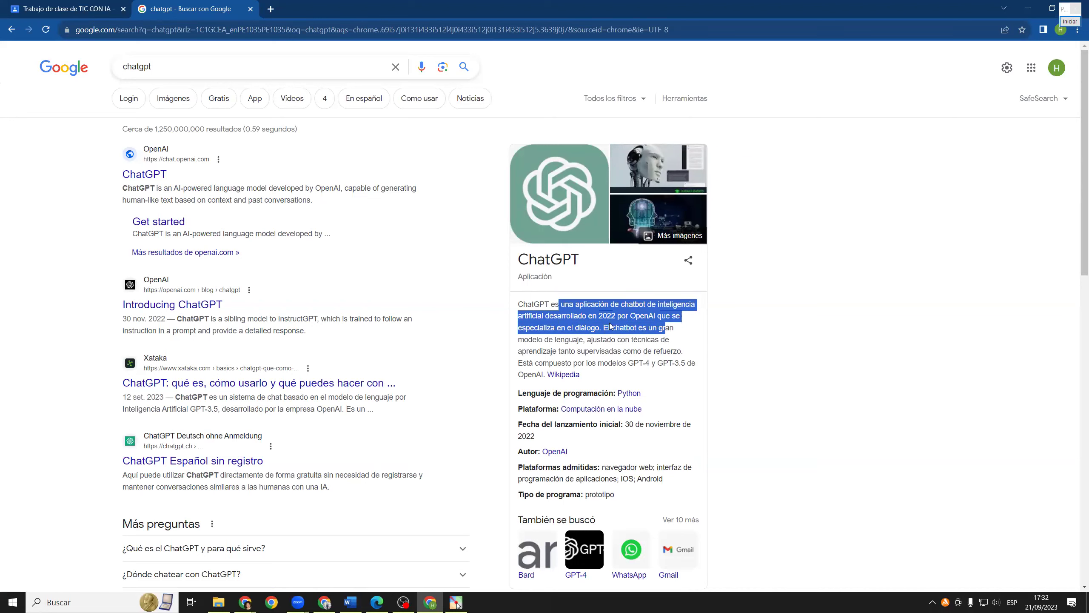
pyautogui.moveTo(618, 316); pyautogui.dragTo(611, 316)
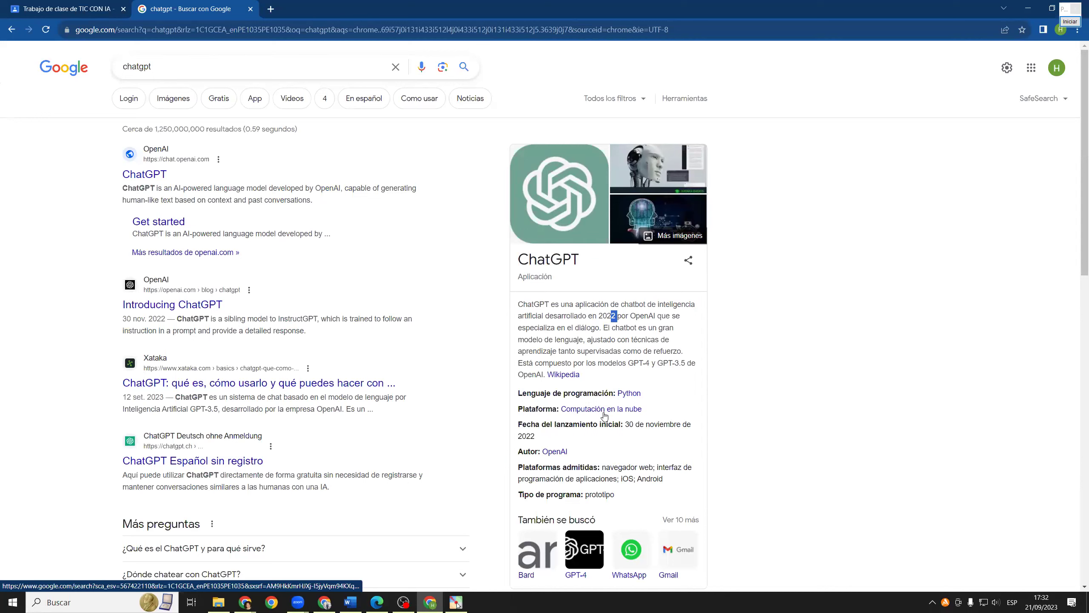
pyautogui.scroll(-1, 565, 397)
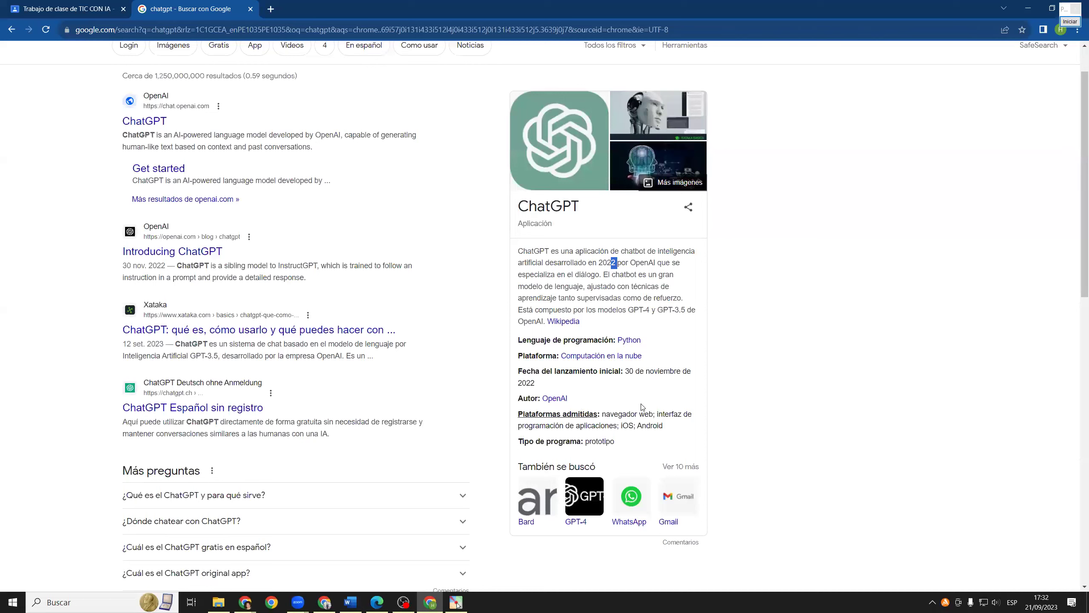
# - Open the official ChatGPT result from OpenAI and dismiss the page translation offer
pyautogui.click(146, 124)
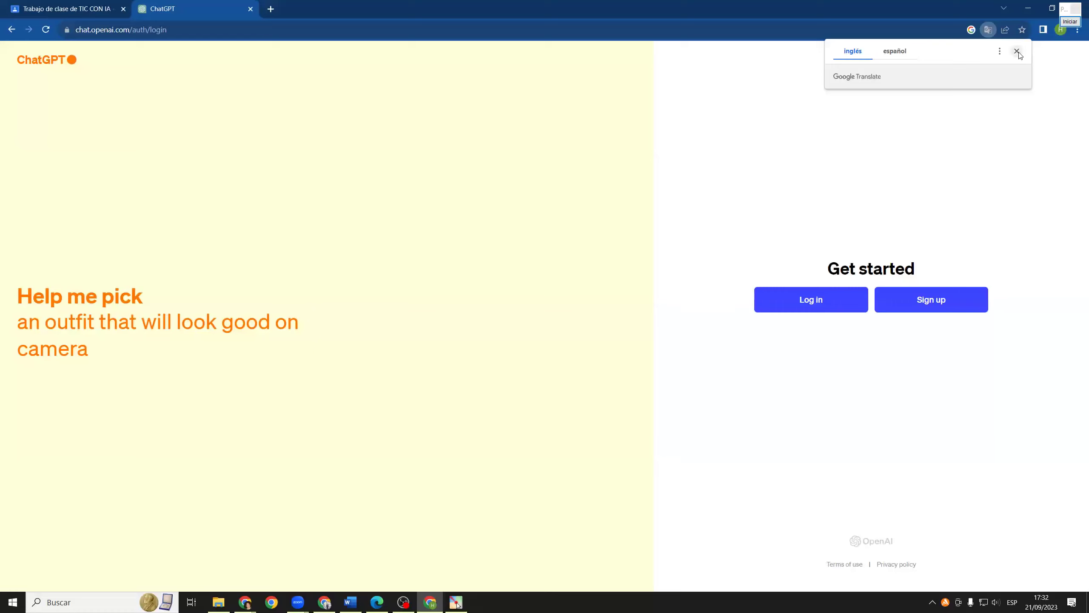
pyautogui.click(831, 206)
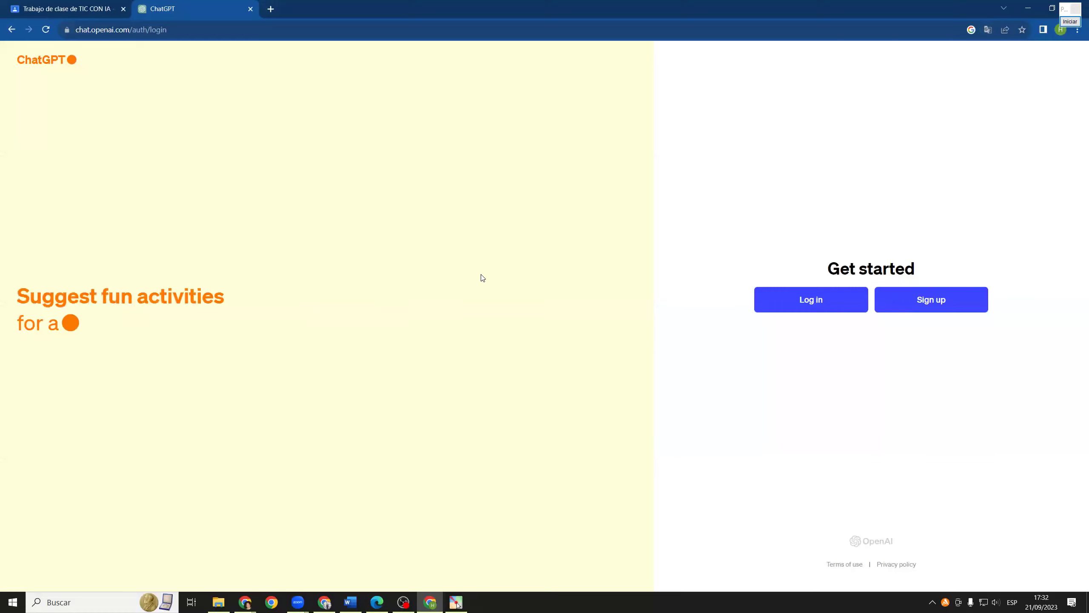
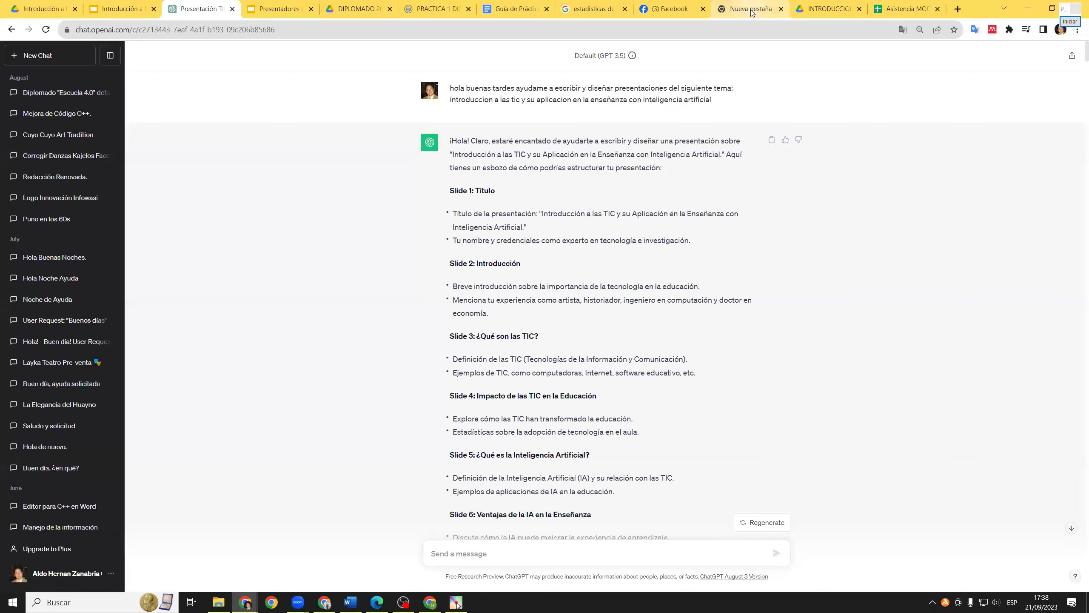
# - Search Google for "promt" in the blank tab of the other Chrome window and correct the query to "prompt"
pyautogui.click(726, 26)
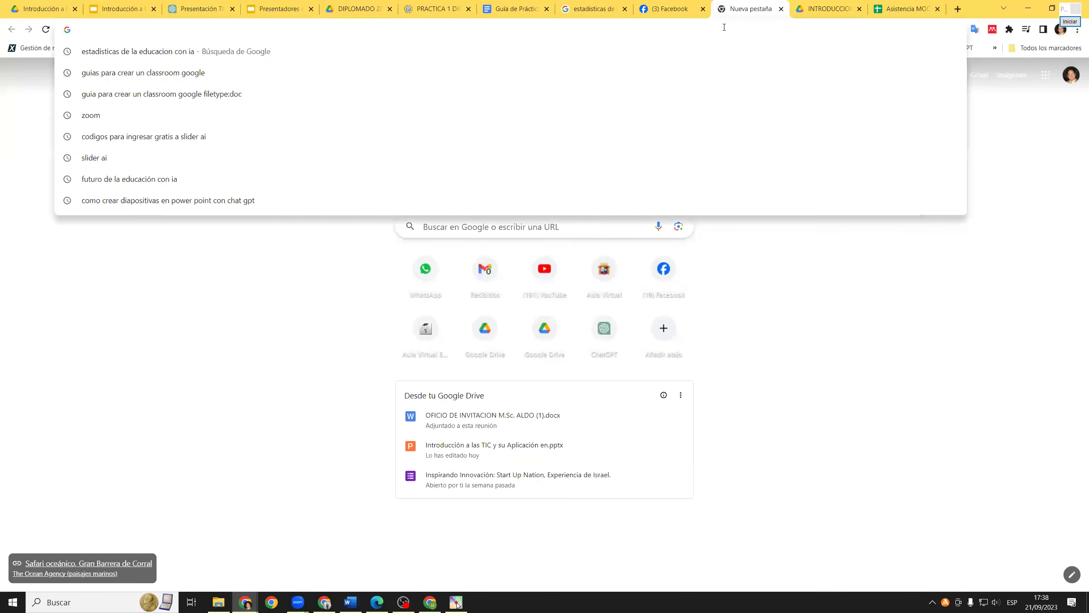
pyautogui.write('prom')
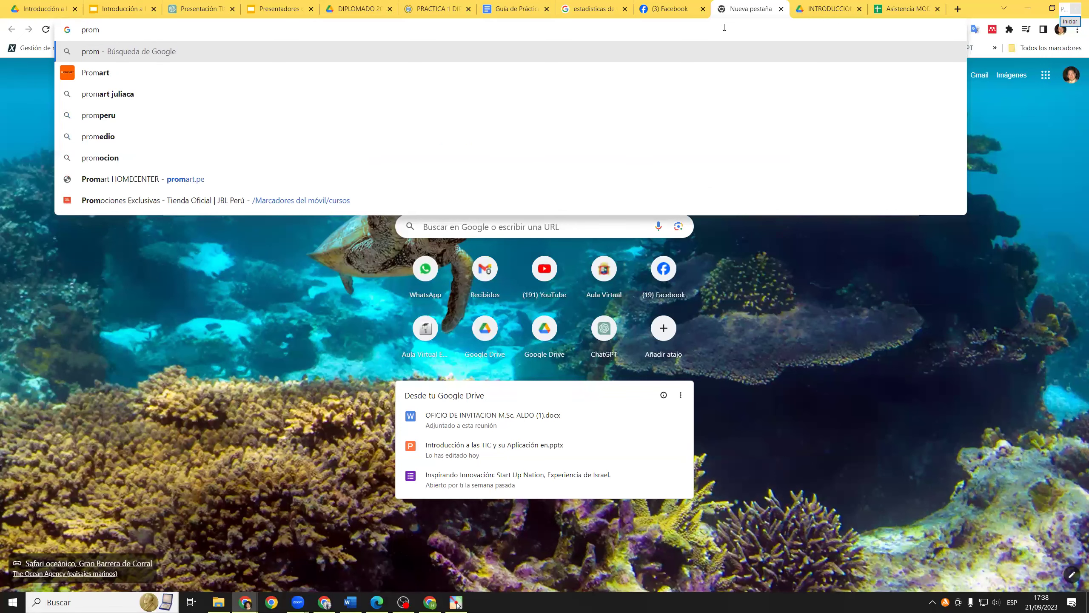
pyautogui.write('p')
pyautogui.press('BackSpace')
pyautogui.write('ts')
pyautogui.press('BackSpace')
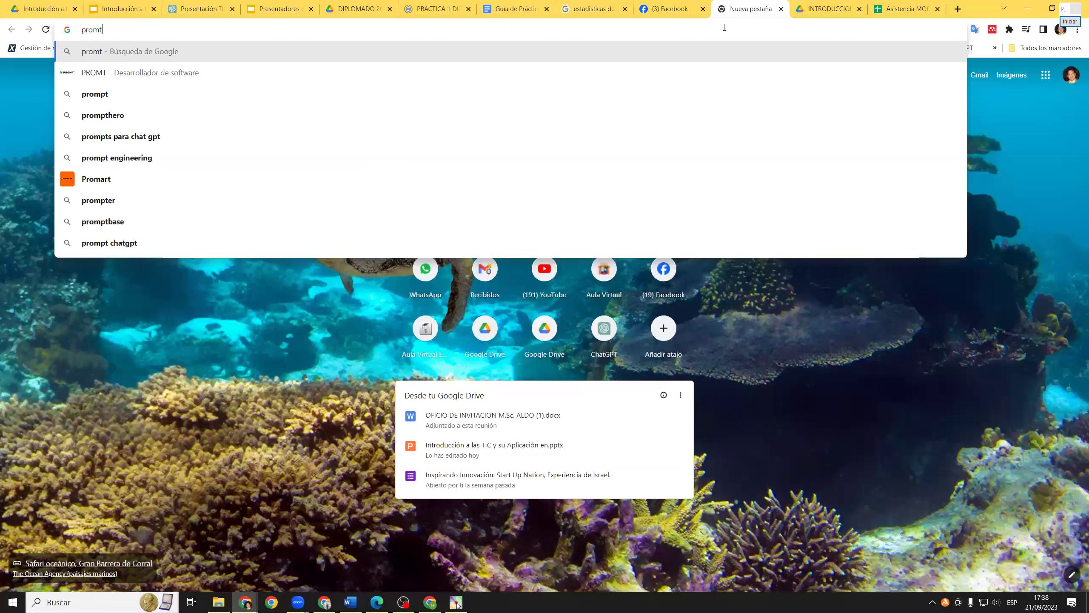
pyautogui.press('Return')
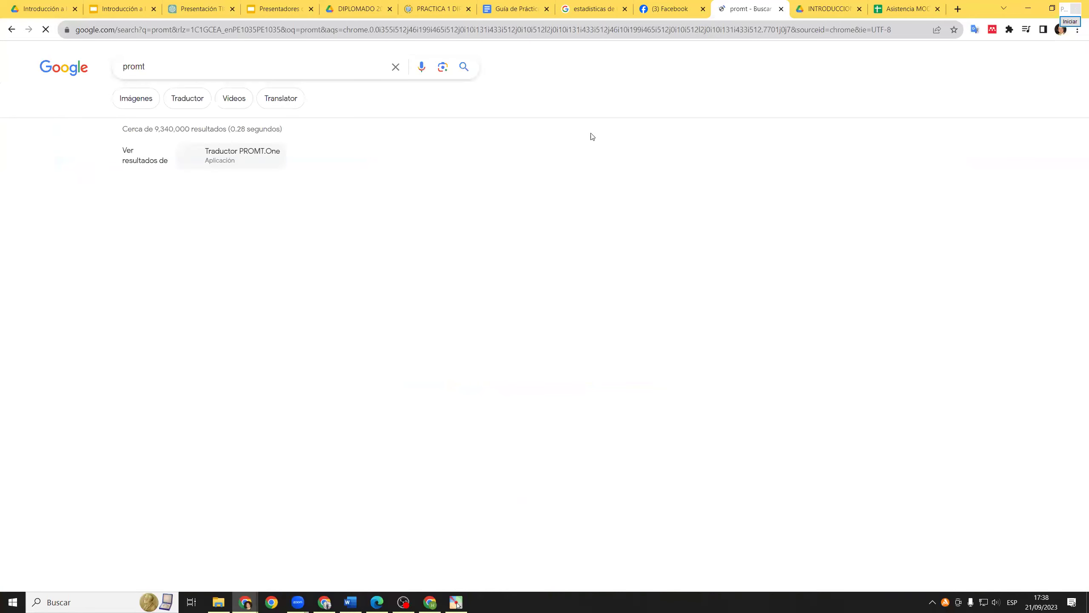
pyautogui.click(148, 68)
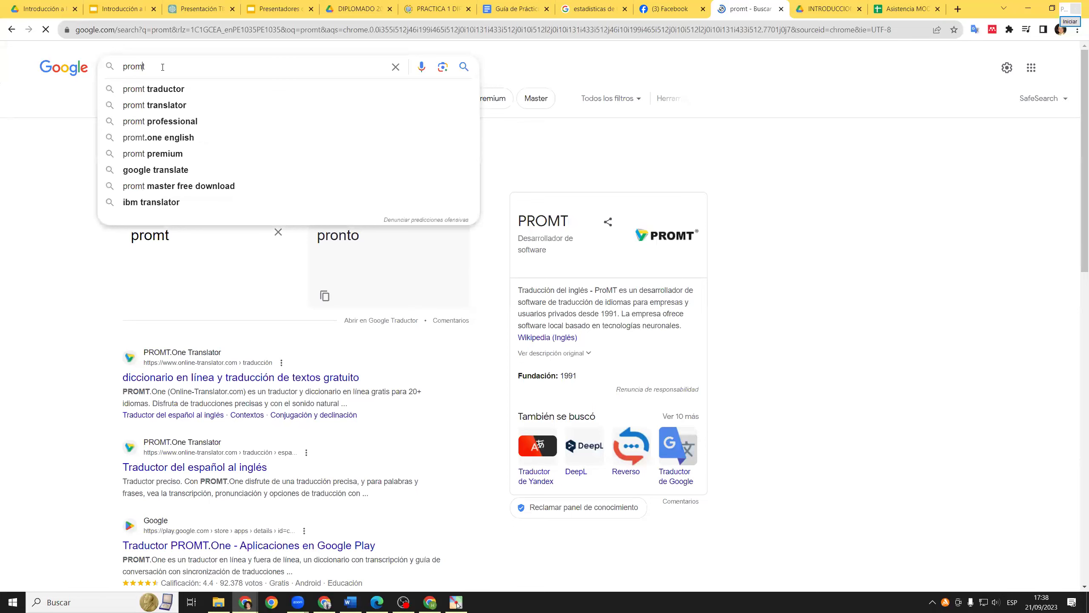
pyautogui.write('p')
pyautogui.press('Return')
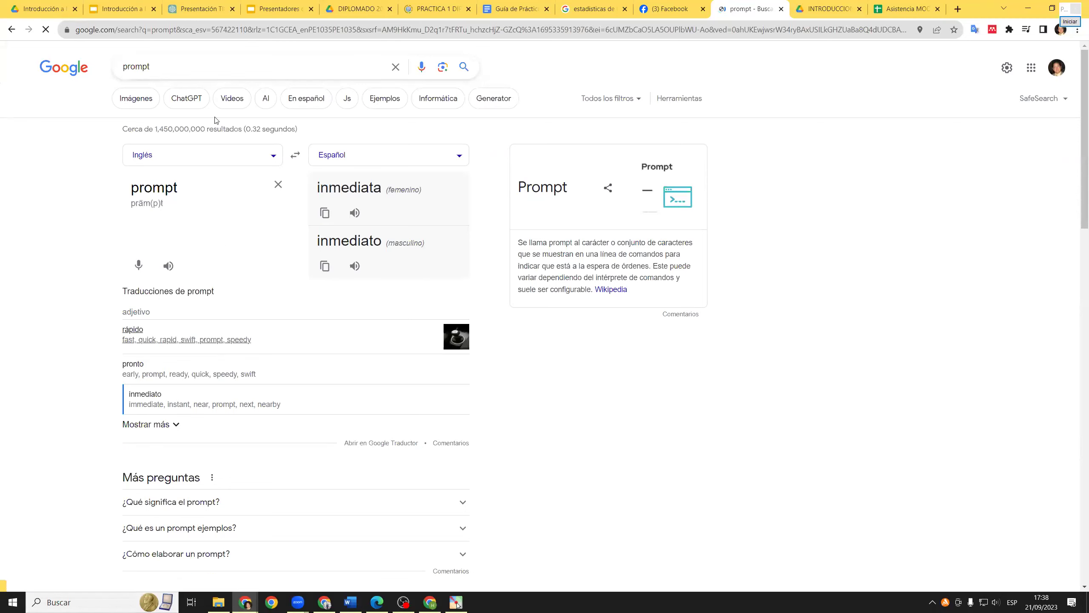
# - Extend the search to "prompt chat gpt" and look over the resulting articles on ChatGPT prompts
pyautogui.click(199, 66)
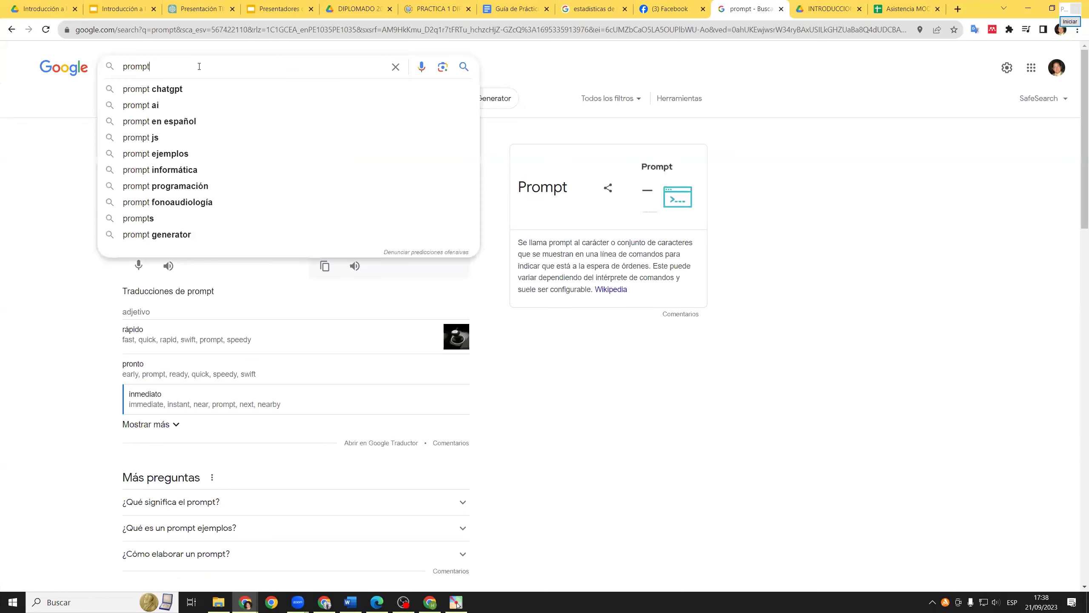
pyautogui.write('chat ')
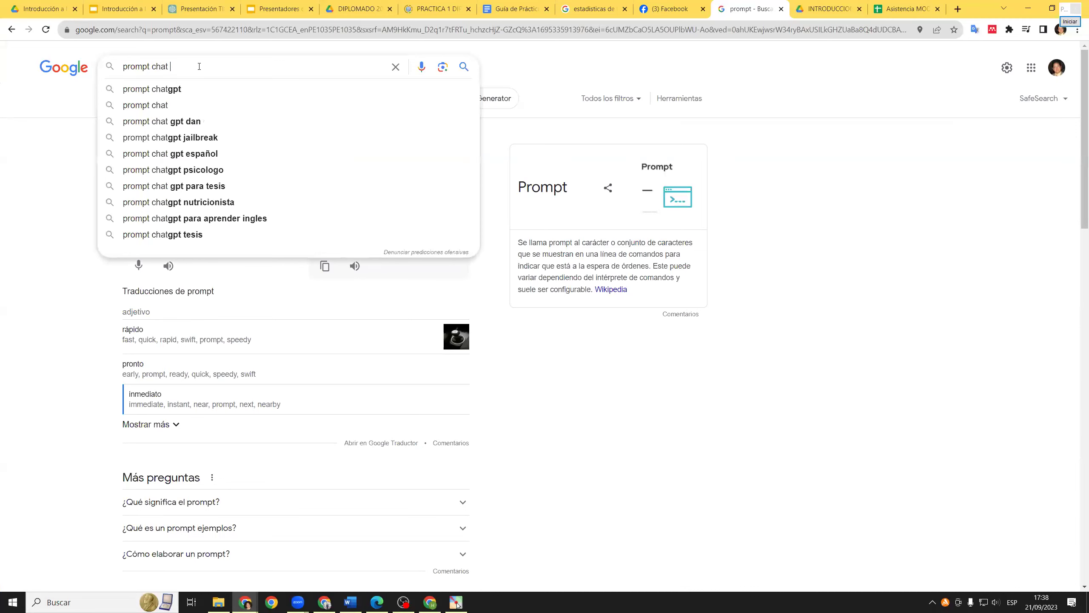
pyautogui.write('gpt')
pyautogui.press('Return')
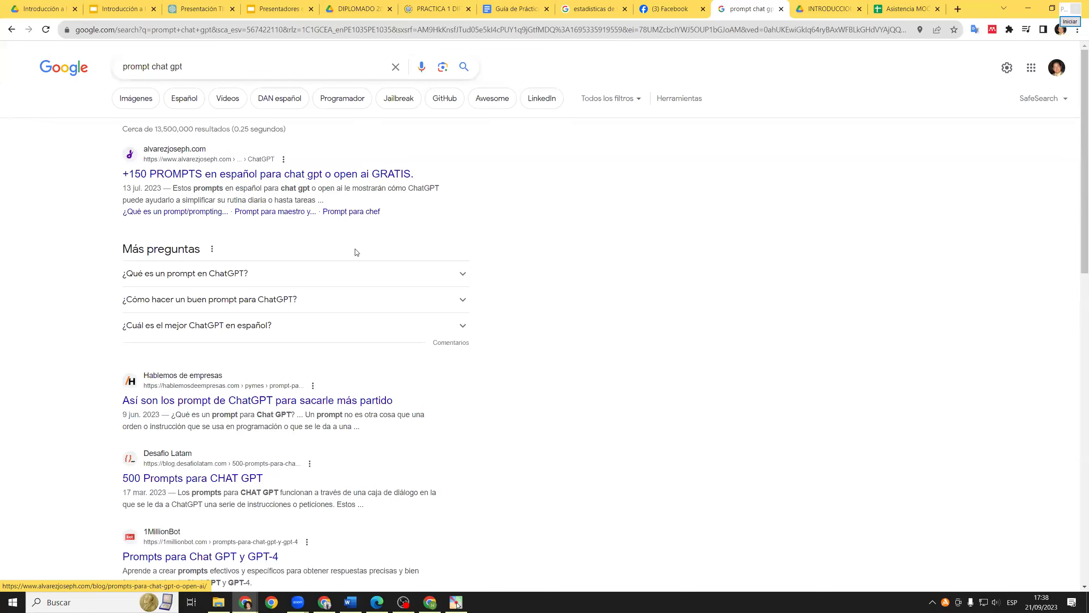
pyautogui.scroll(-1, 354, 260)
pyautogui.scroll(-2, 355, 259)
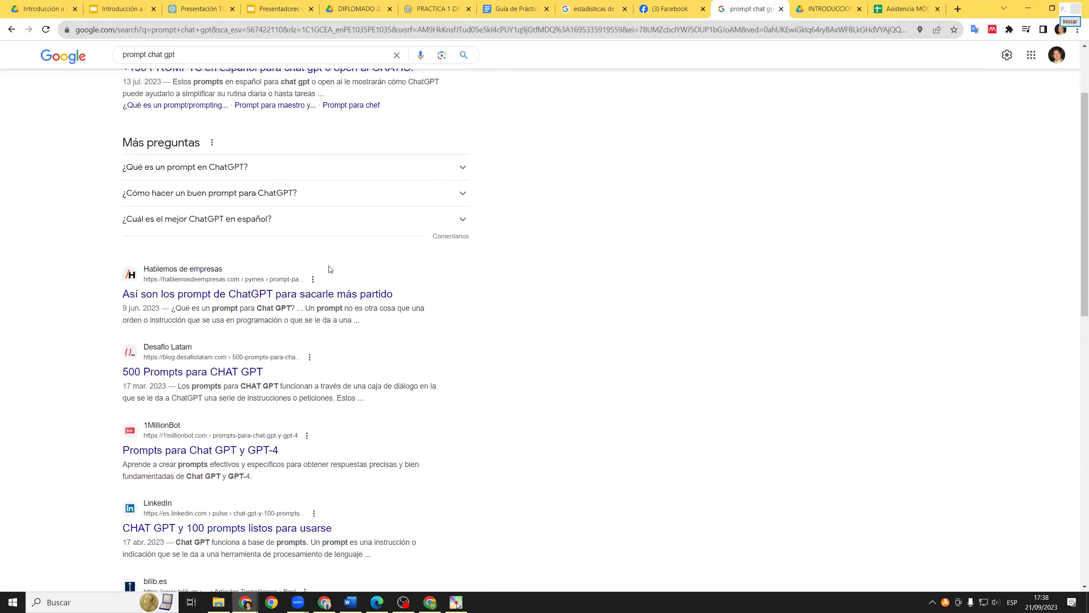
pyautogui.scroll(-1, 328, 269)
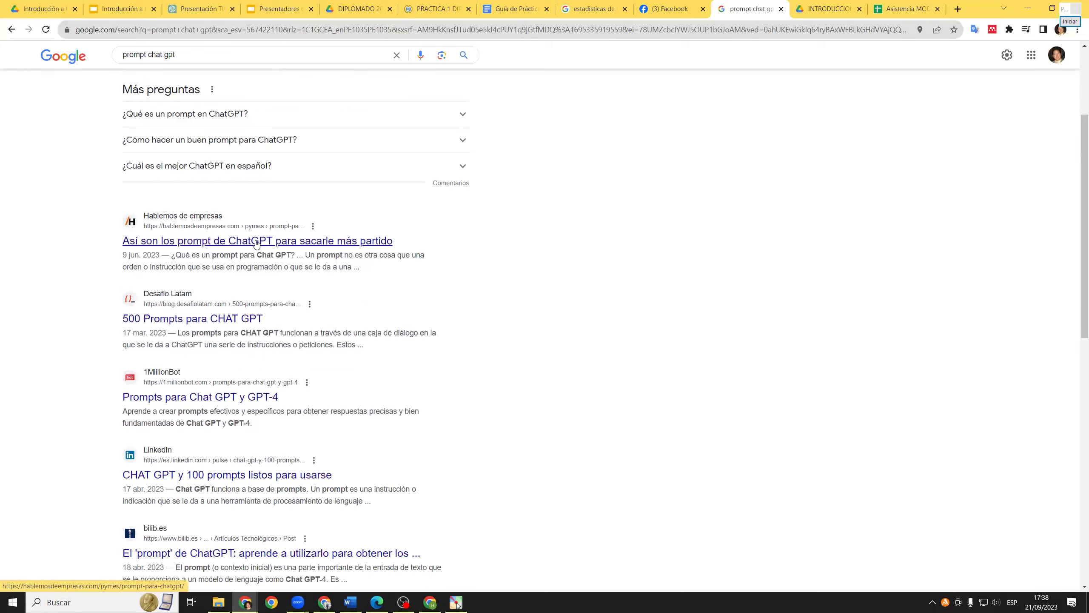
pyautogui.scroll(4, 287, 214)
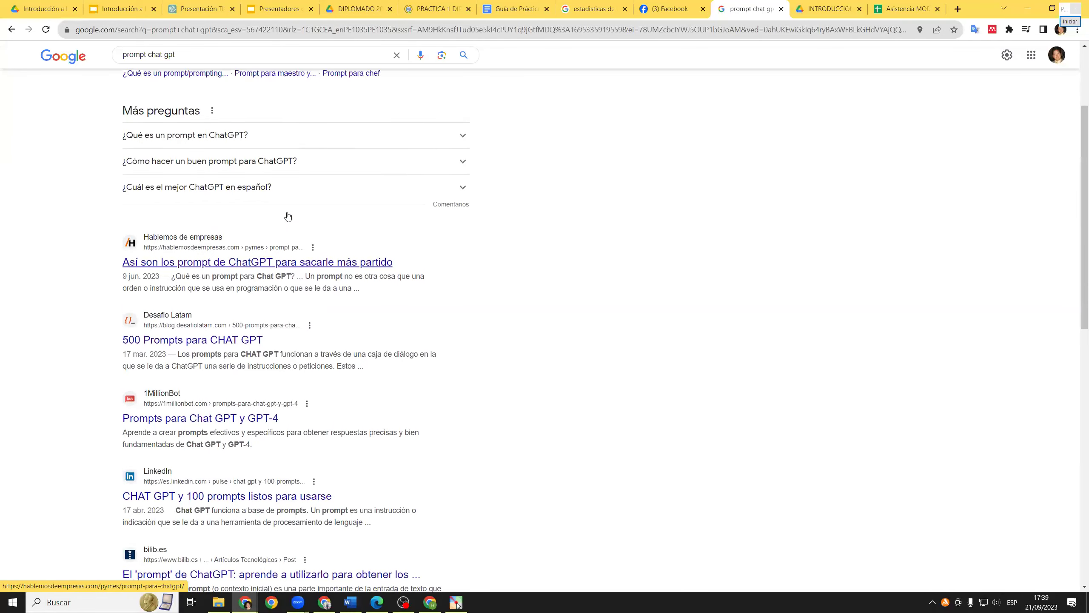
# - Open the article on the 150 best ChatGPT prompts and go to its "Prompt para entrenador motivacional" section
pyautogui.click(286, 174)
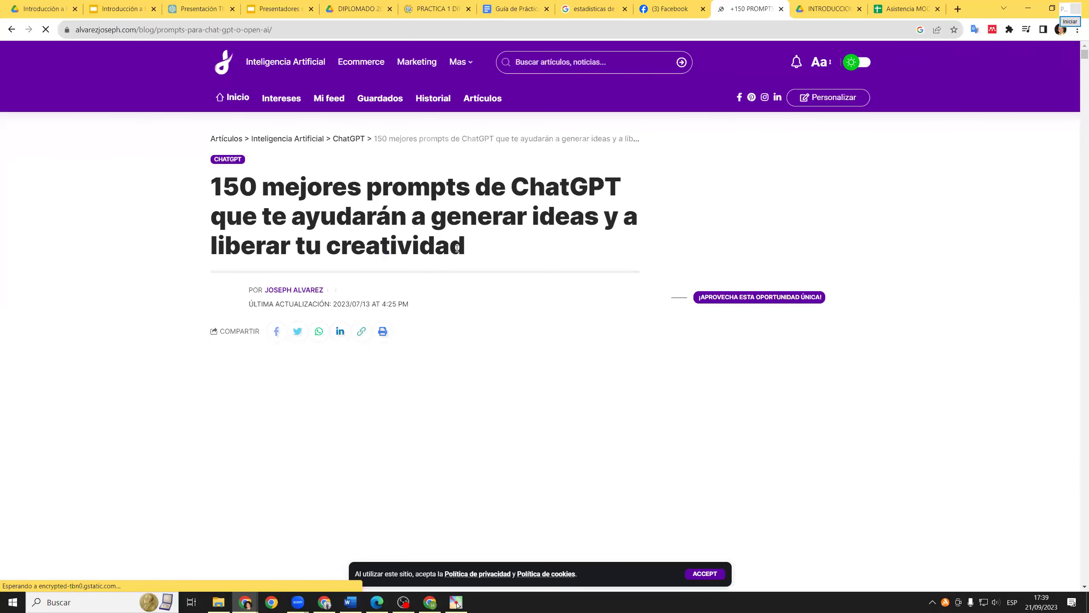
pyautogui.scroll(-10, 455, 251)
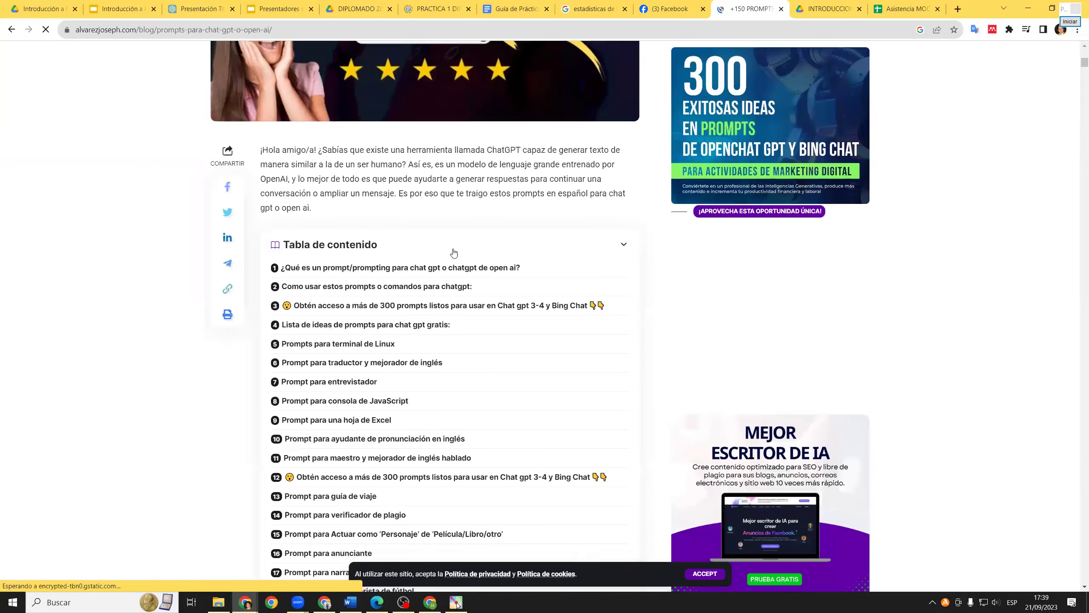
pyautogui.scroll(-4, 316, 273)
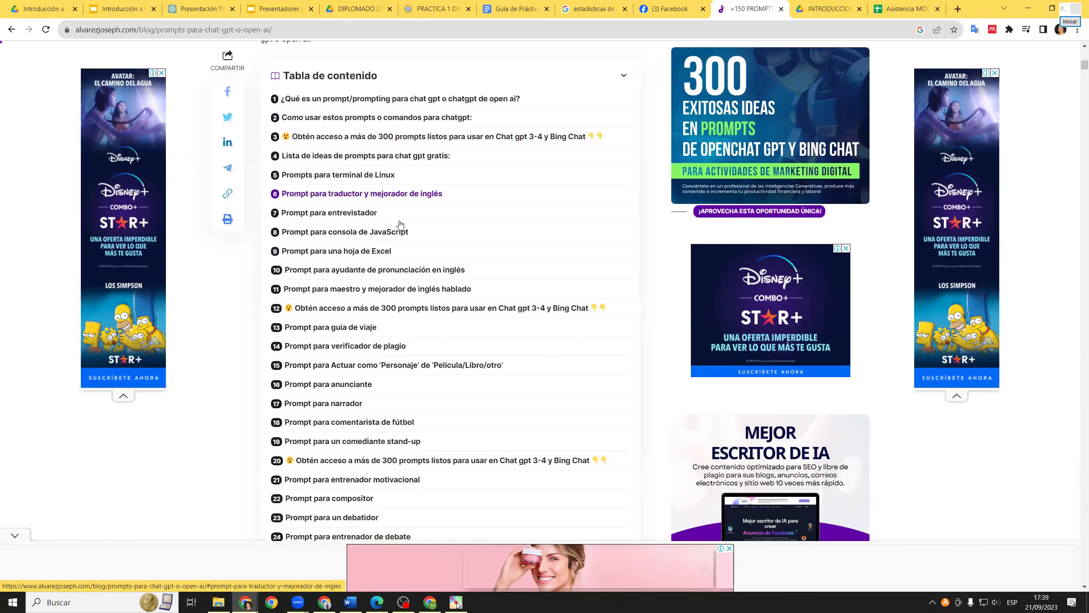
pyautogui.scroll(-2, 392, 371)
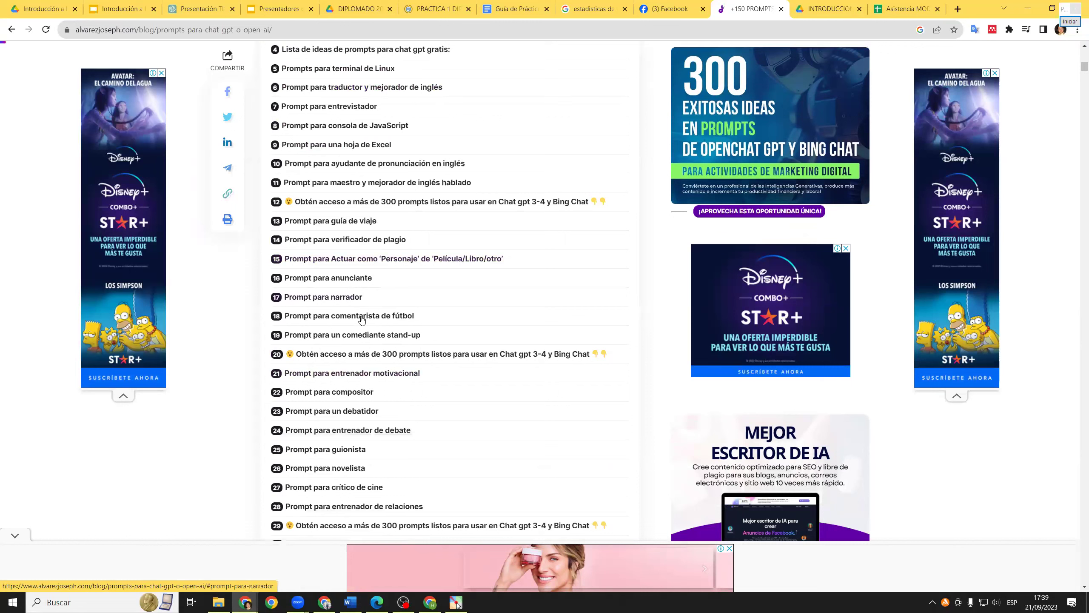
pyautogui.click(388, 373)
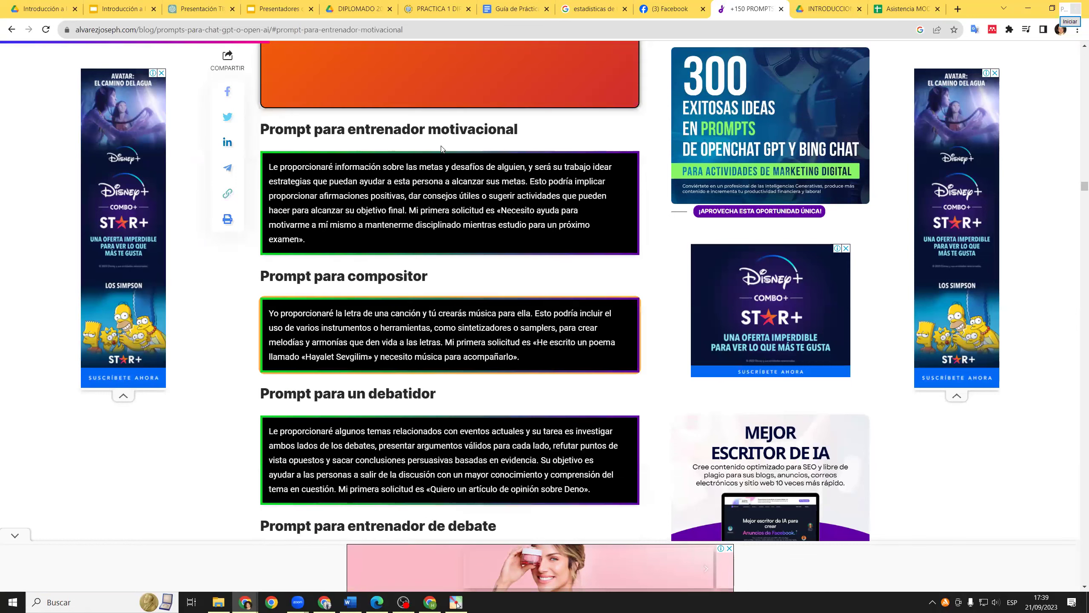
# - Copy the full prompt text under the heading "Prompt para entrenador motivacional"
pyautogui.moveTo(275, 129); pyautogui.dragTo(488, 129)
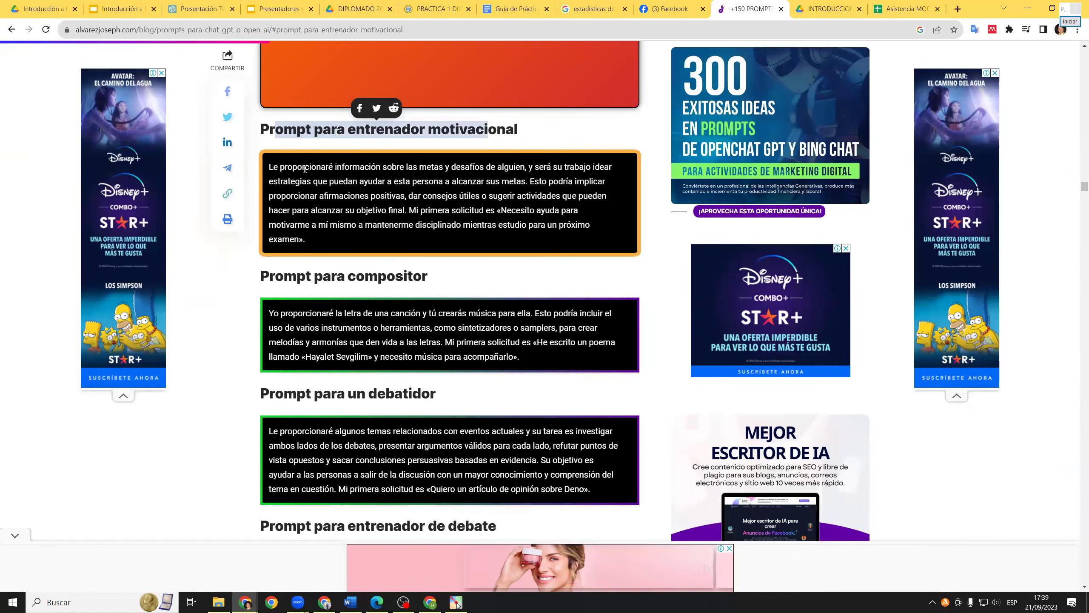
pyautogui.moveTo(270, 166); pyautogui.dragTo(403, 185)
pyautogui.moveTo(483, 186); pyautogui.dragTo(452, 251)
pyautogui.hotkey('ctrl', 'c')
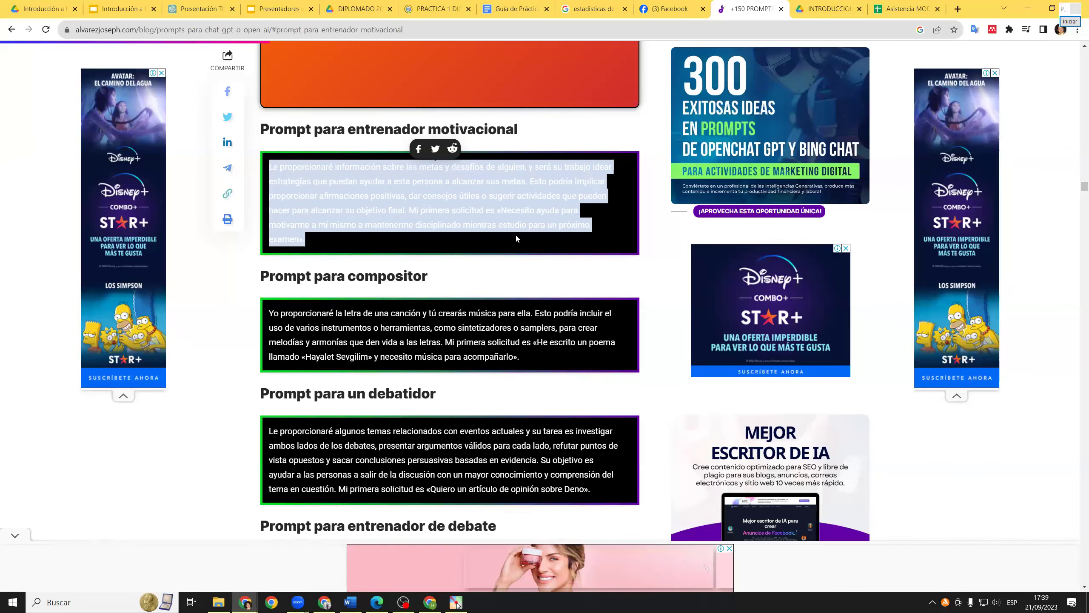
# - Switch to the ChatGPT window, submit the copied motivational coach prompt in the open conversation and read through the answer
pyautogui.click(430, 603)
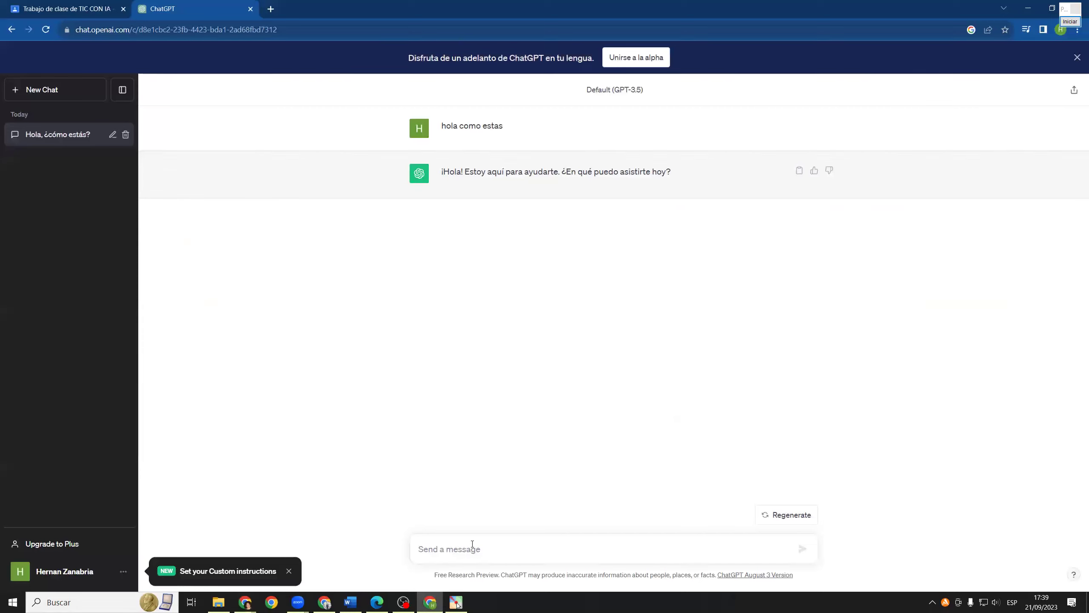
pyautogui.hotkey('ctrl', 'v')
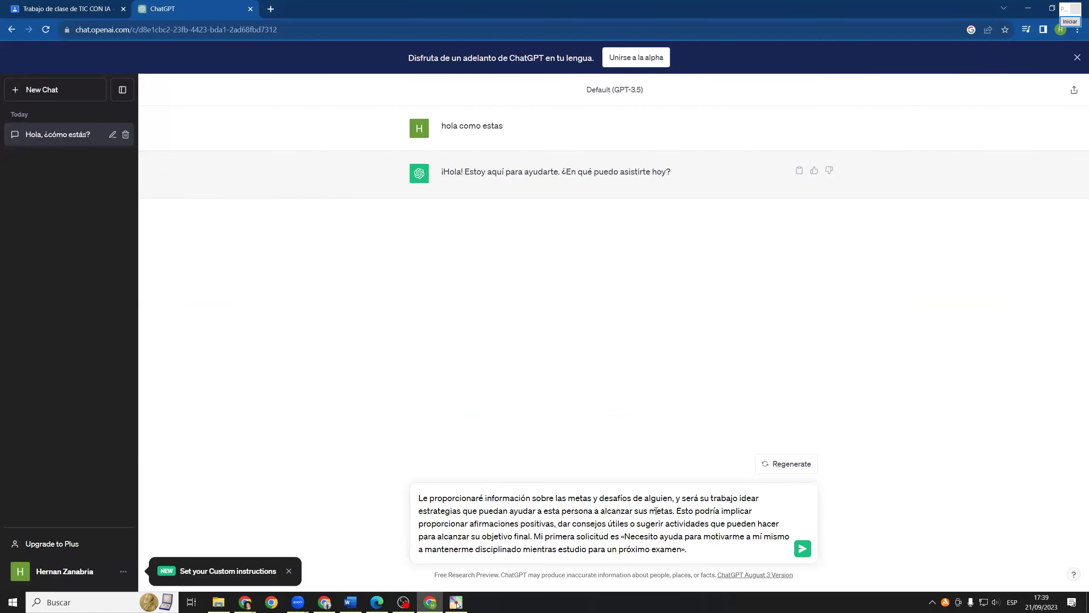
pyautogui.click(803, 550)
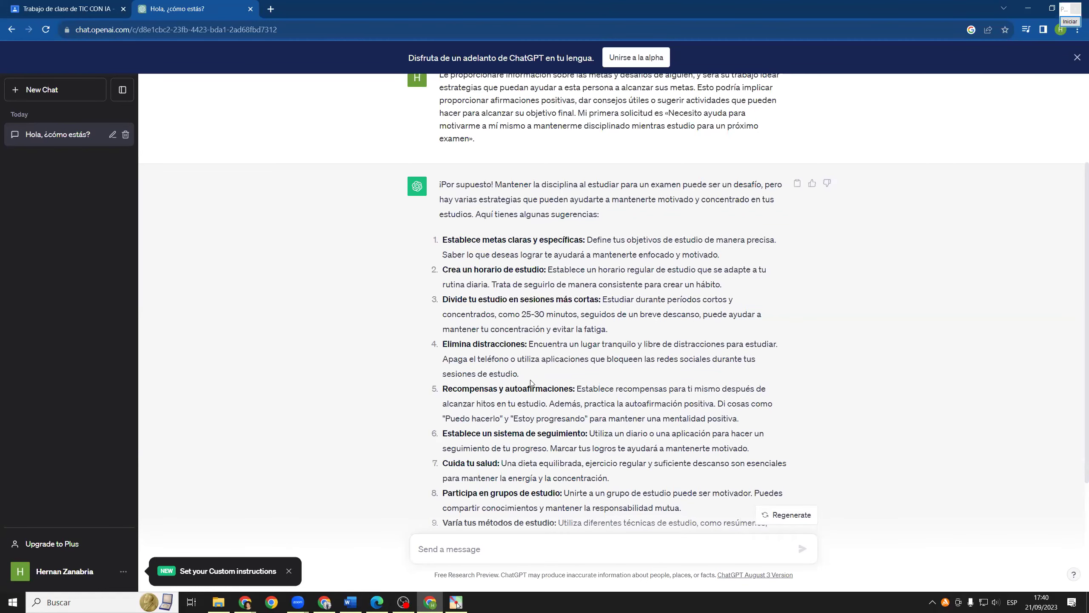
pyautogui.scroll(-4, 531, 383)
pyautogui.scroll(-1, 488, 348)
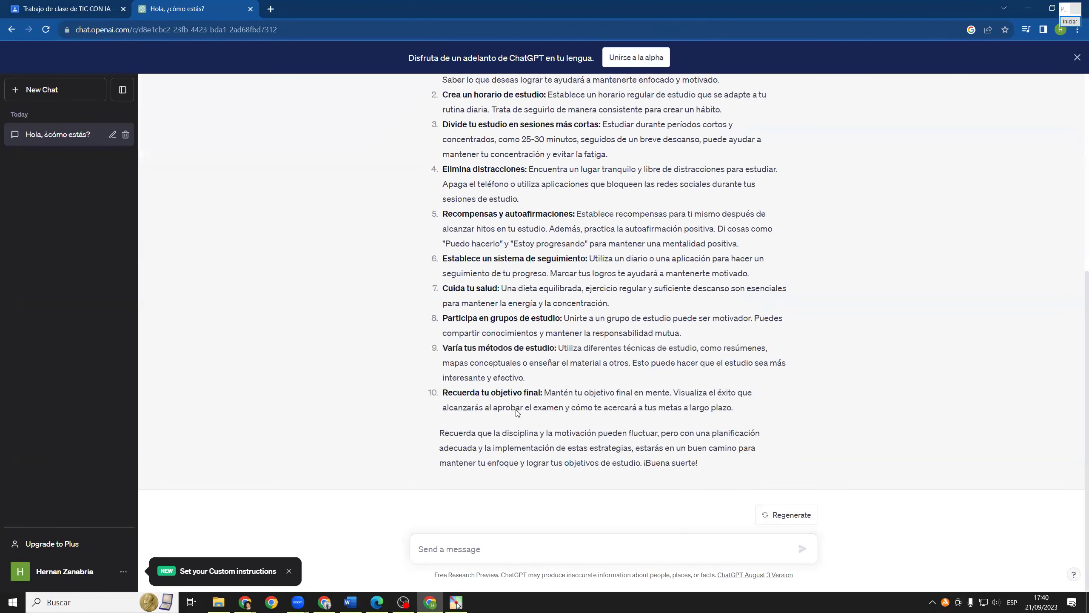
pyautogui.scroll(7, 517, 411)
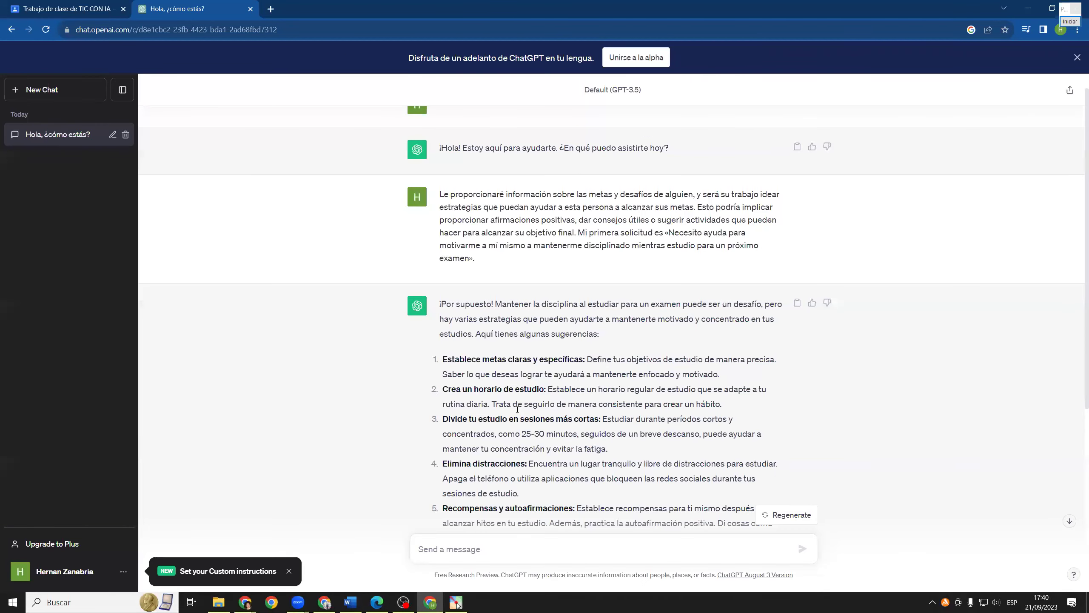
pyautogui.scroll(-3, 517, 412)
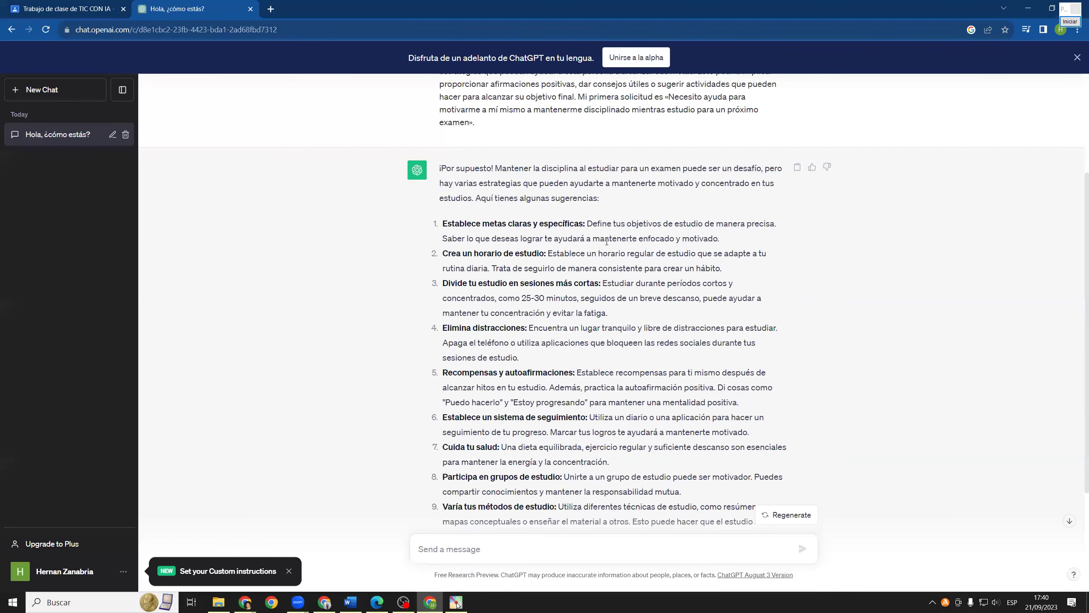
pyautogui.scroll(4, 607, 241)
# - Switch to Microsoft Edge, start a Bing AI chat and submit the same motivational coach prompt
pyautogui.click(378, 602)
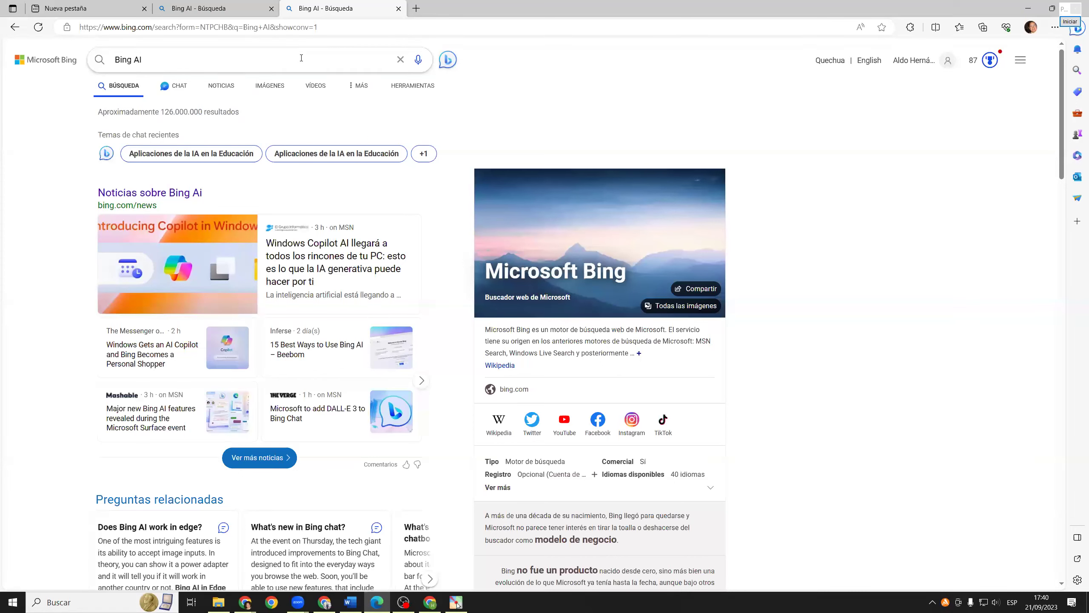
pyautogui.tripleClick(301, 58)
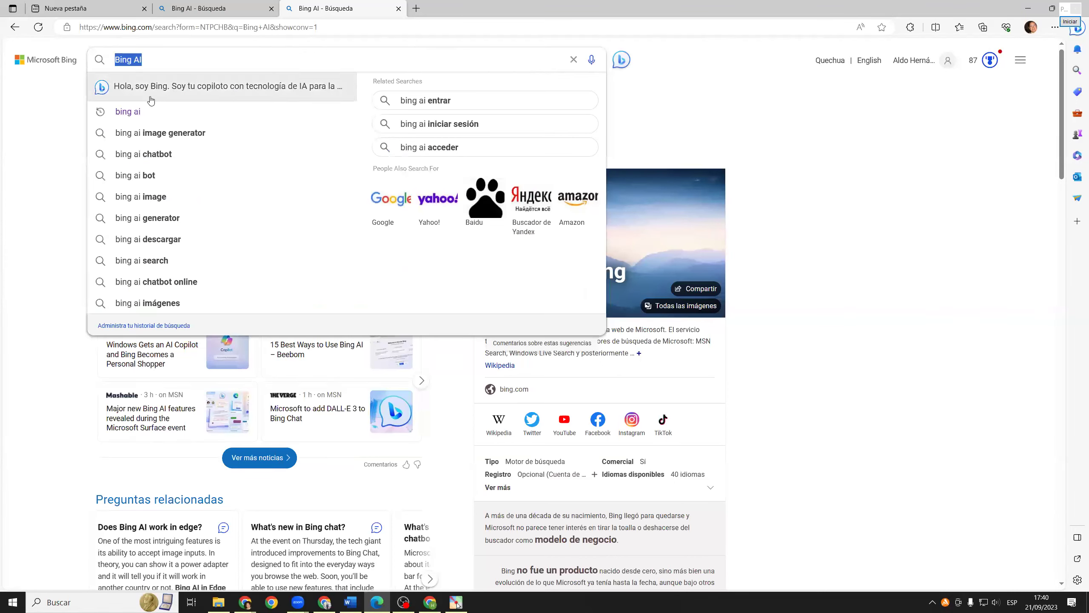
pyautogui.click(175, 92)
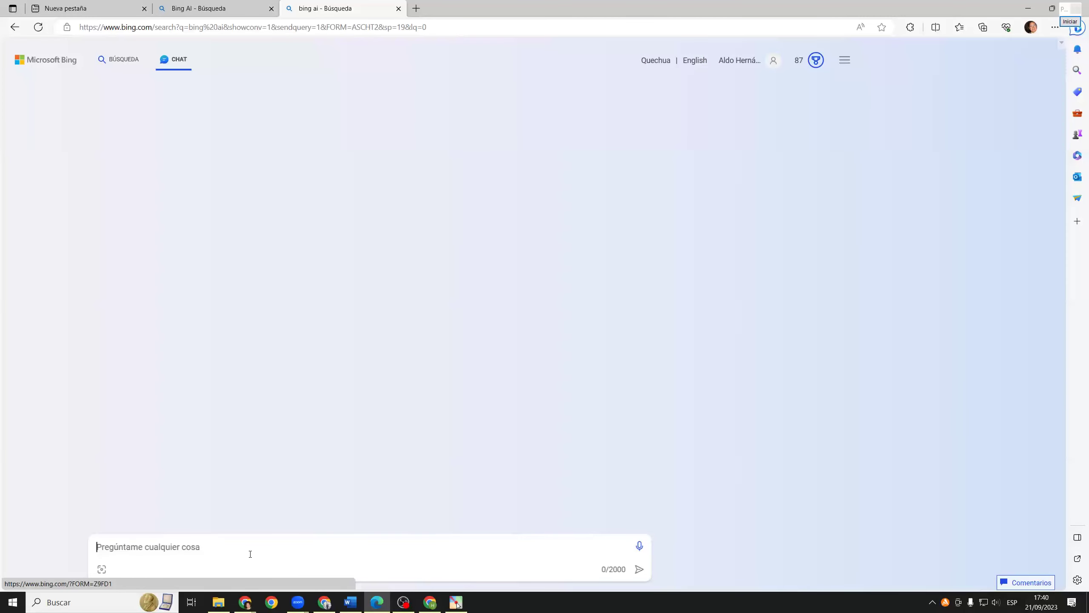
pyautogui.write('Le proporcionaré información sobre las metas y desafíos de alguien, y será su trabajo idear estrategias que puedan ayudar a esta persona a alcanzar sus metas. Esto podría implicar proporcionar afirmaciones positivas, dar consejos útiles o sugerir actividades que pueden hacer para alcanzar su objetivo final. Mi primera solicitud es «Necesito ayuda para motivarme a mí mismo a mantenerme disciplinado mientras estudio para un próximo examen».')
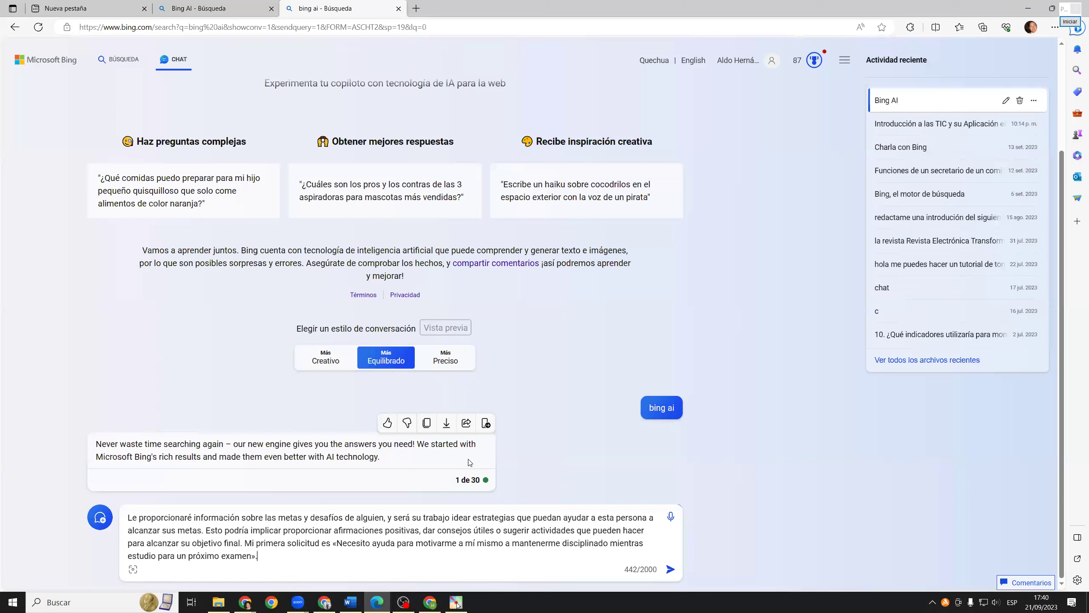
pyautogui.click(671, 569)
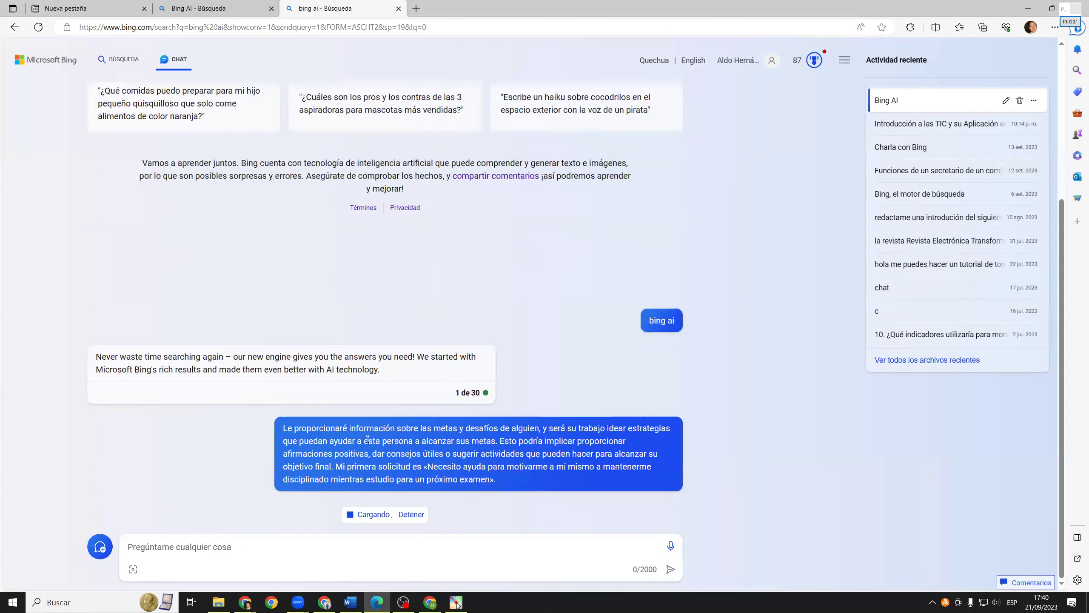
pyautogui.moveTo(368, 439)
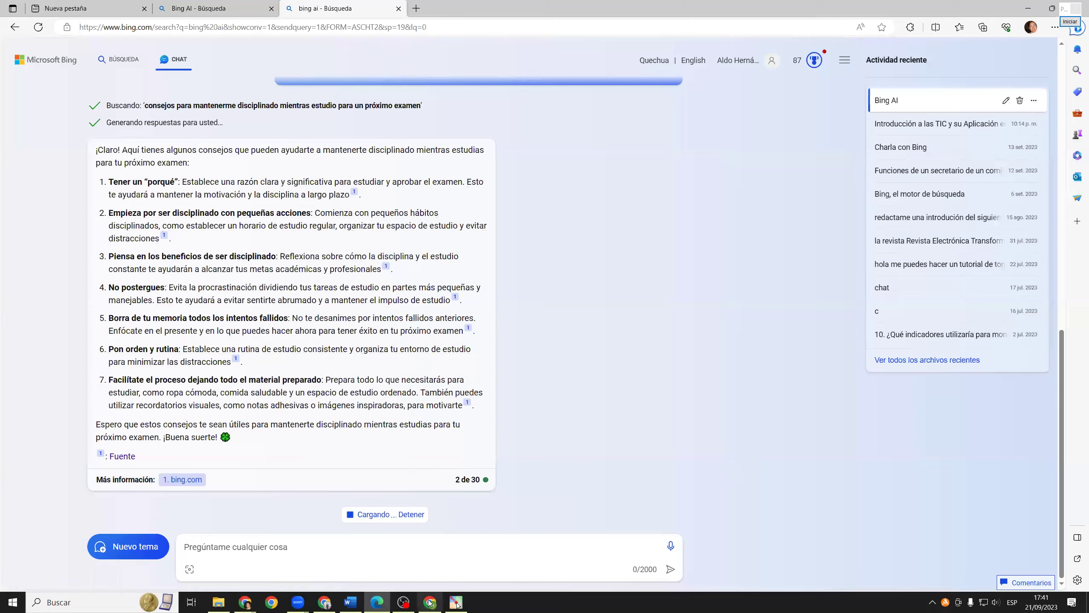
# - Arrange the ChatGPT and Edge windows side by side, with Bing on the left half and ChatGPT on the right
pyautogui.hotkey('alt', 'Tab')
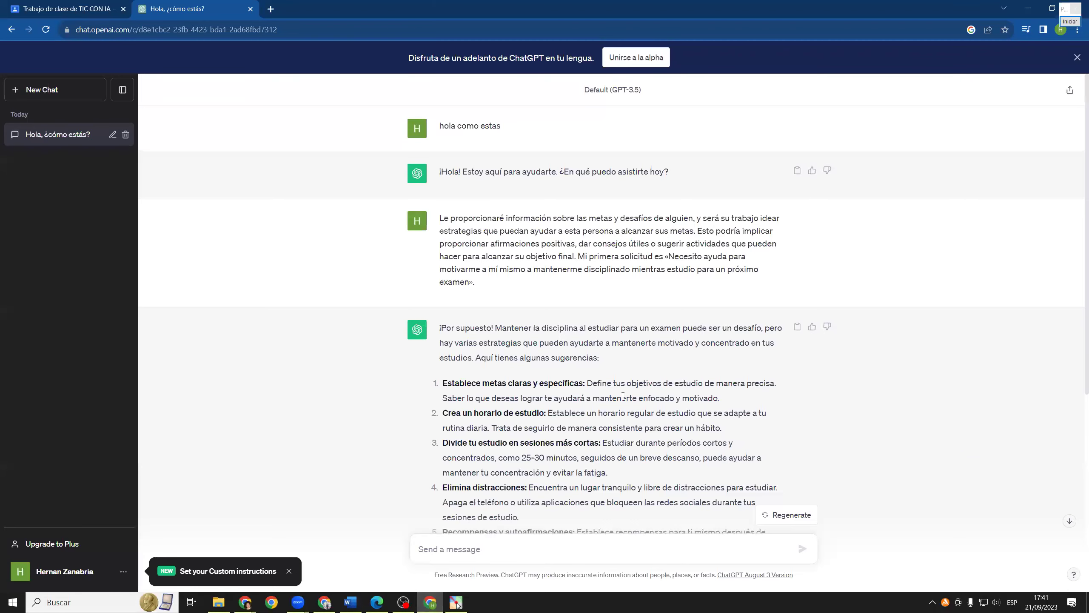
pyautogui.press('super+Right')
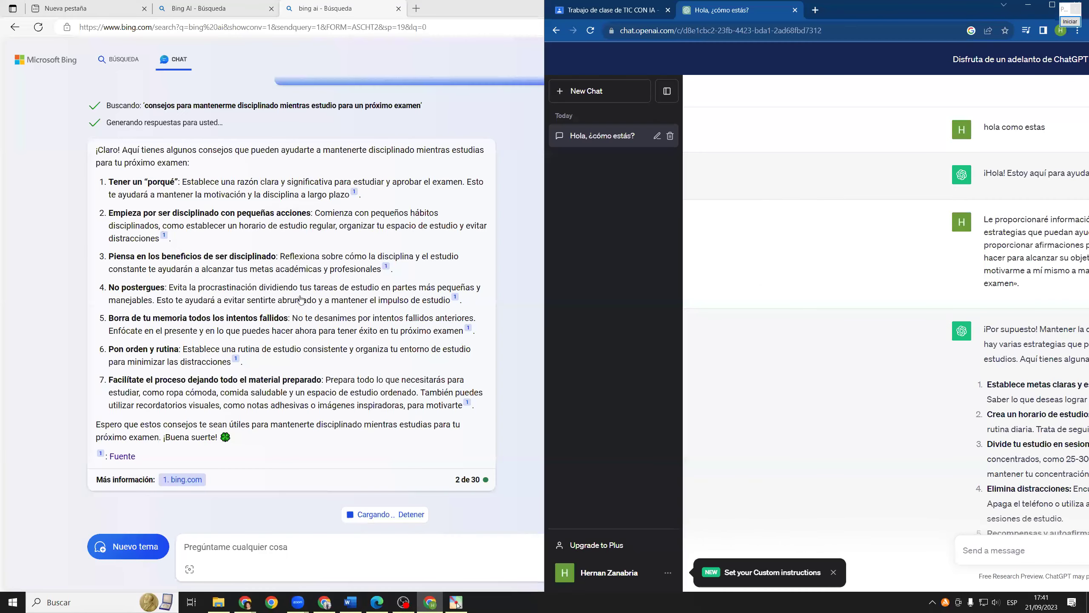
pyautogui.click(336, 291)
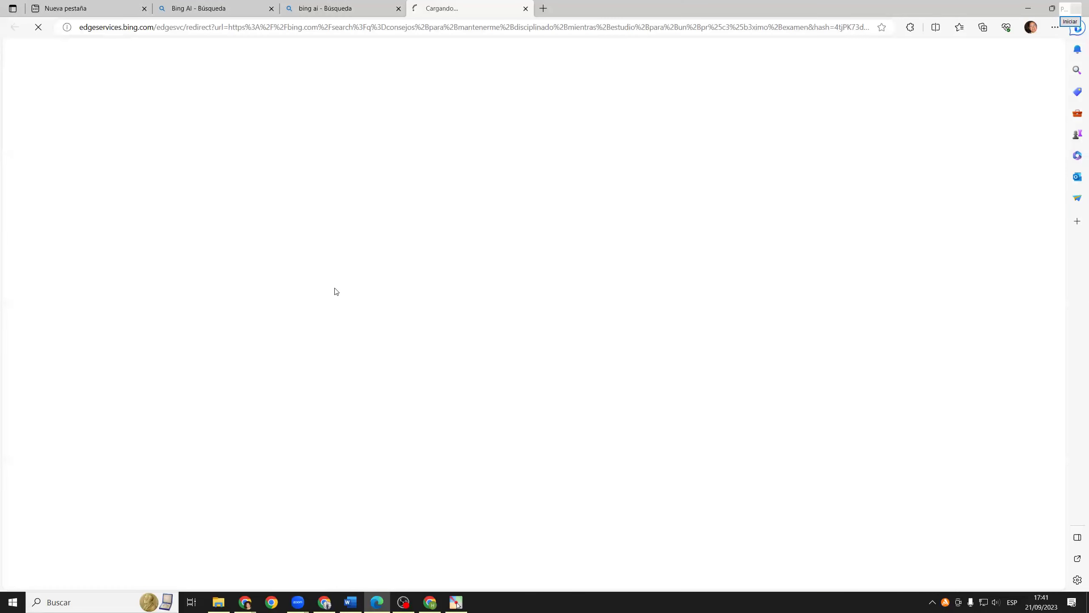
pyautogui.press('super+Left')
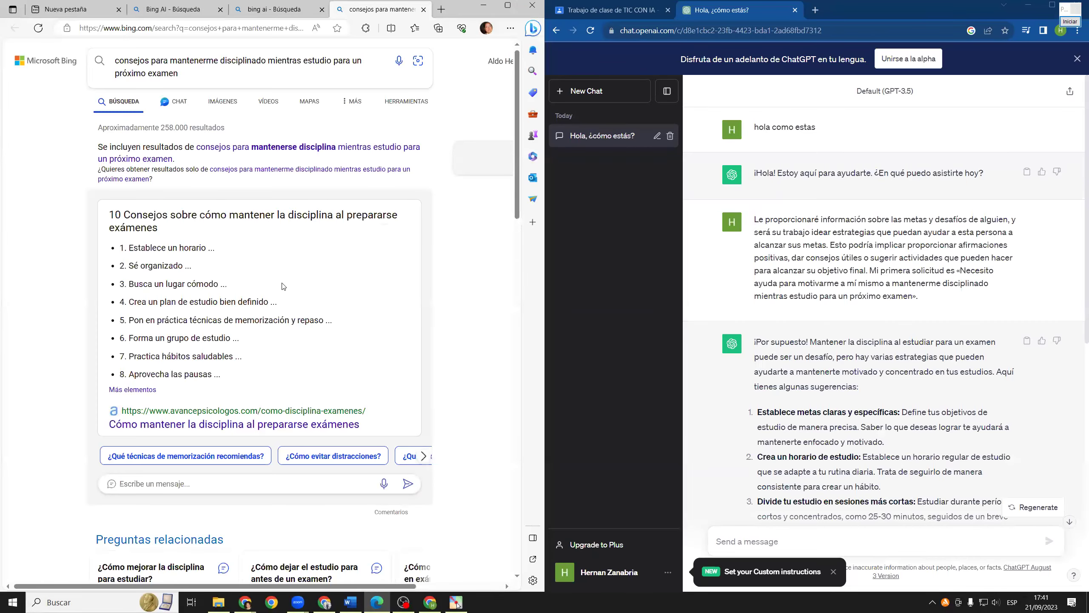
# - Examine Bing's search results and chat answer on staying disciplined while studying, alongside ChatGPT's list of suggestions
pyautogui.click(283, 9)
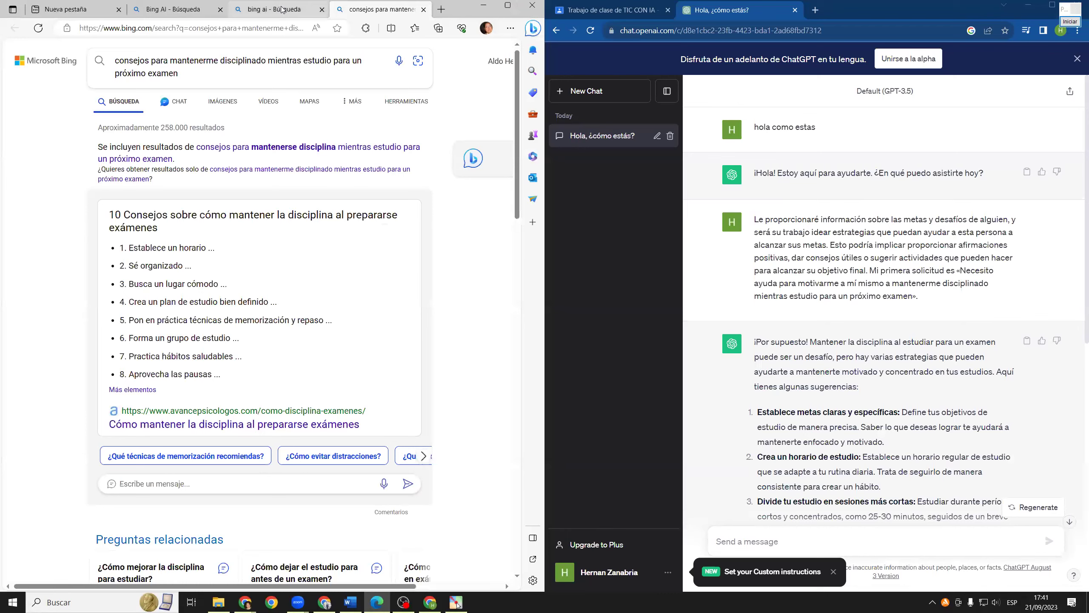
pyautogui.click(377, 10)
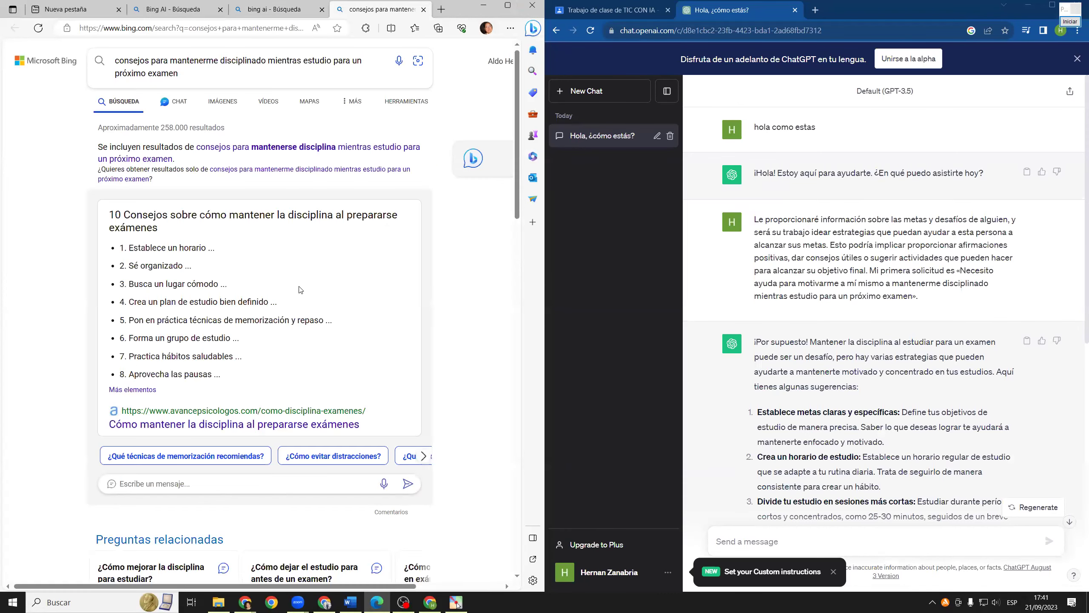
pyautogui.scroll(-3, 323, 288)
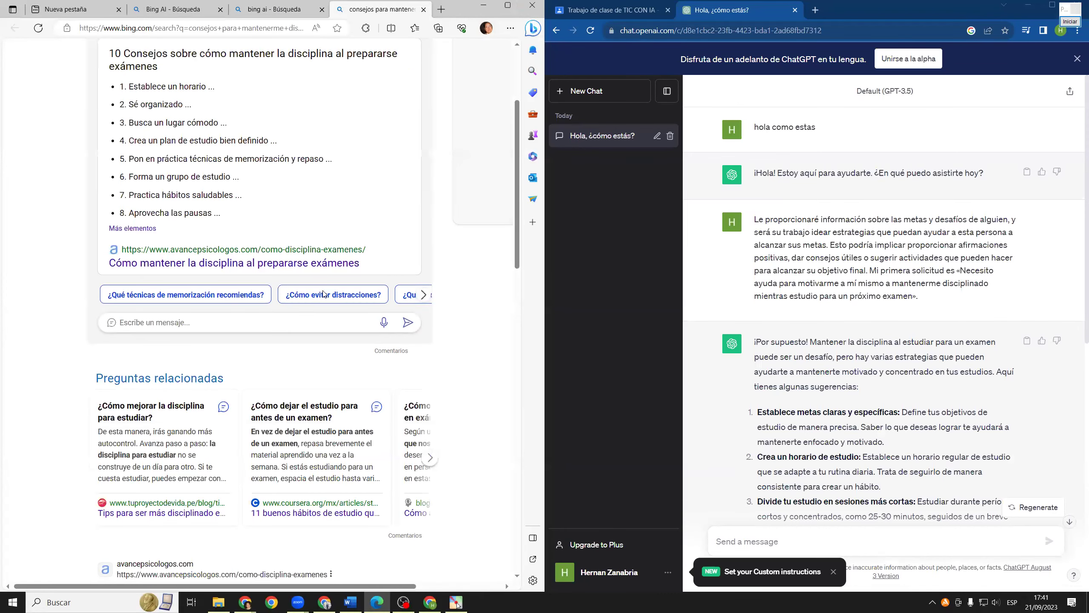
pyautogui.scroll(-10, 323, 294)
pyautogui.scroll(9, 170, 113)
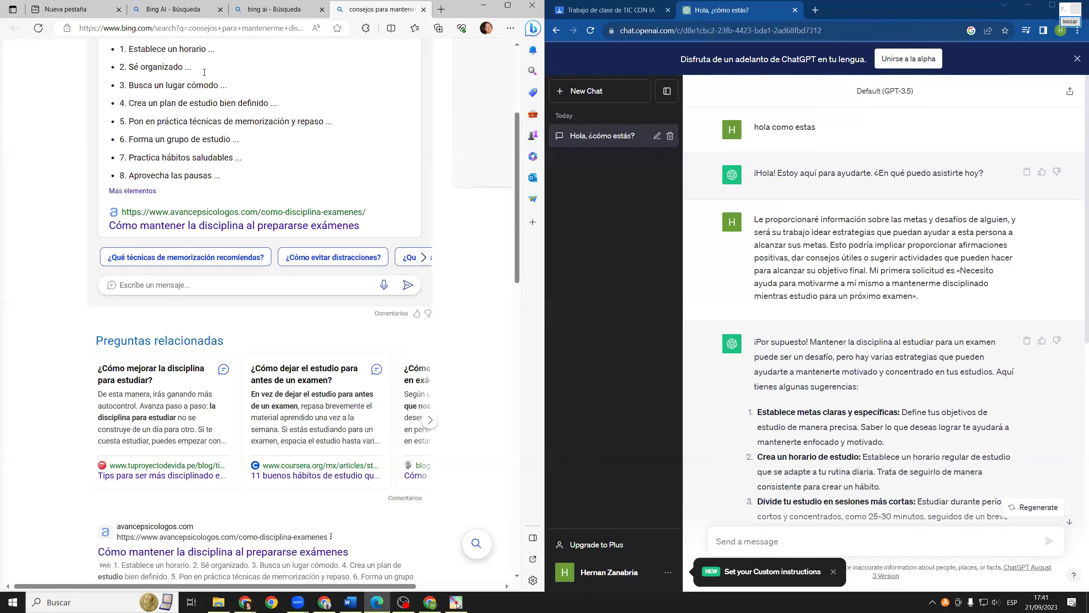
pyautogui.scroll(5, 204, 72)
pyautogui.click(197, 73)
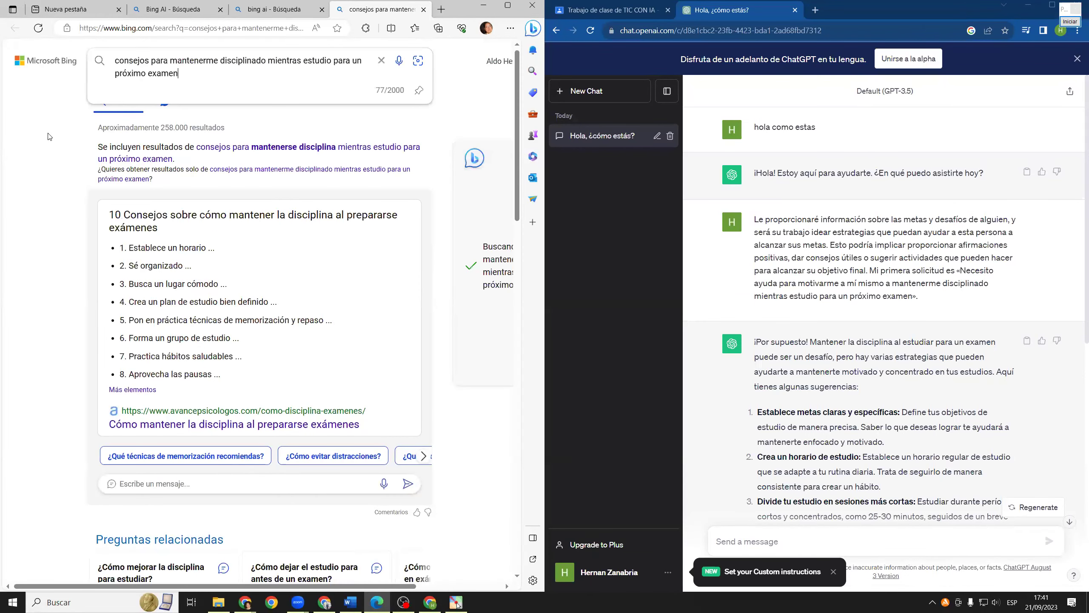
pyautogui.click(60, 148)
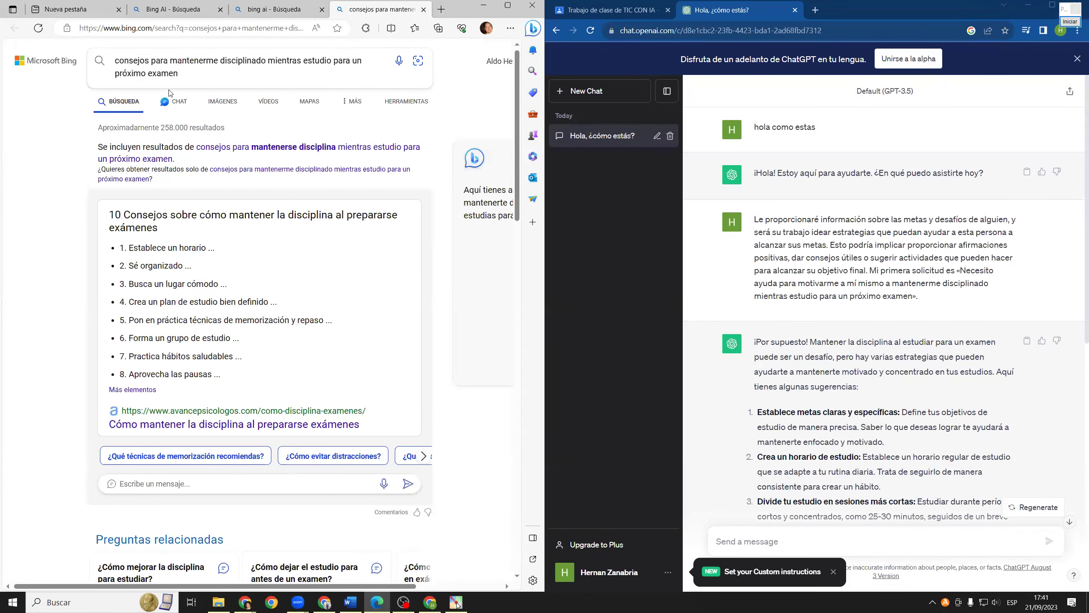
pyautogui.scroll(-1, 179, 103)
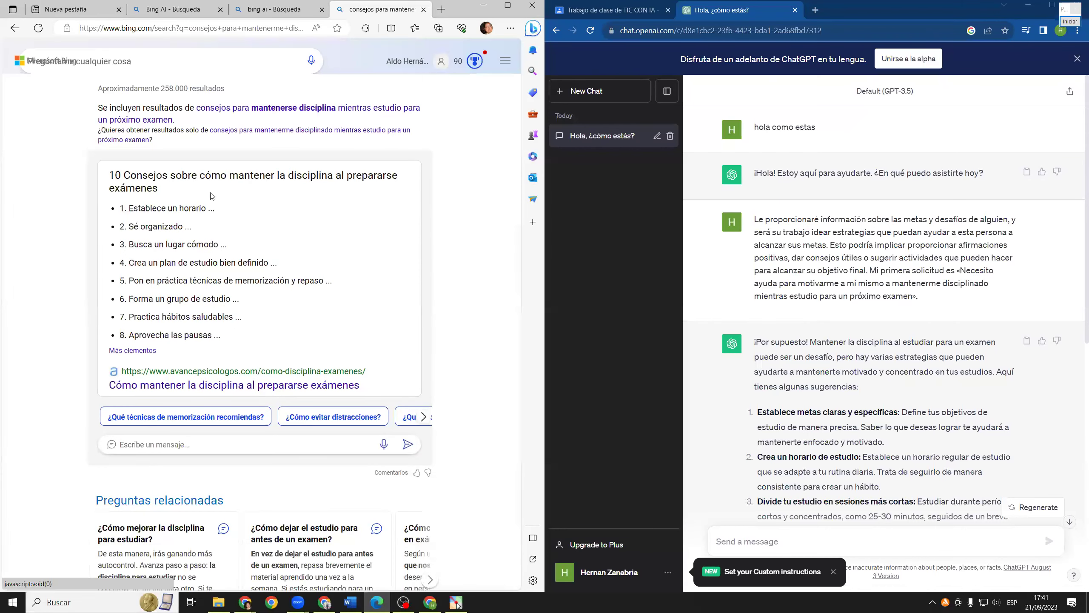
pyautogui.scroll(2, 210, 196)
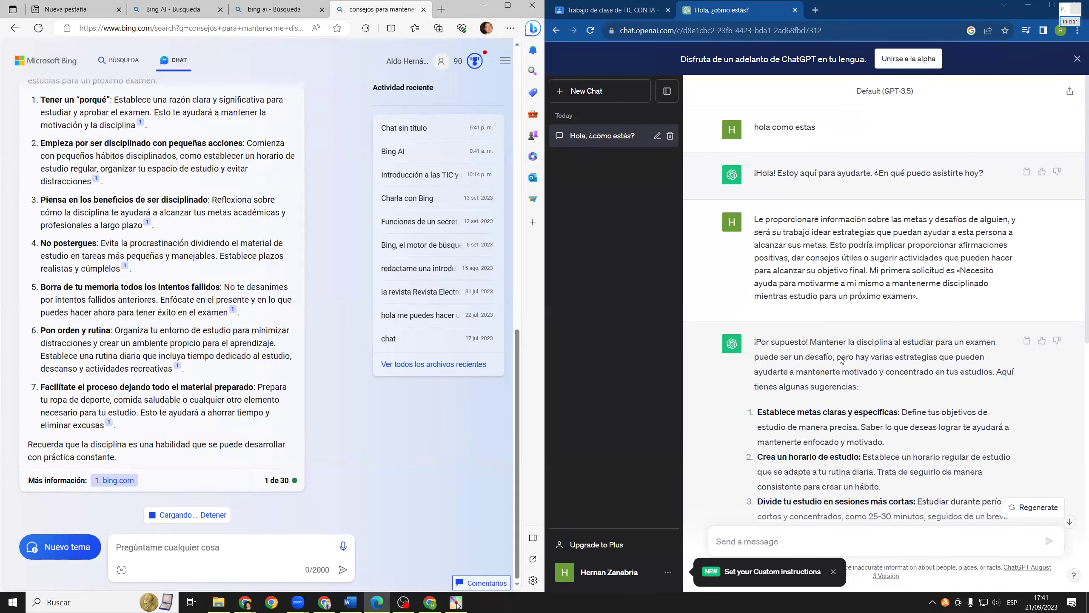
pyautogui.scroll(-3, 853, 316)
pyautogui.scroll(-3, 854, 316)
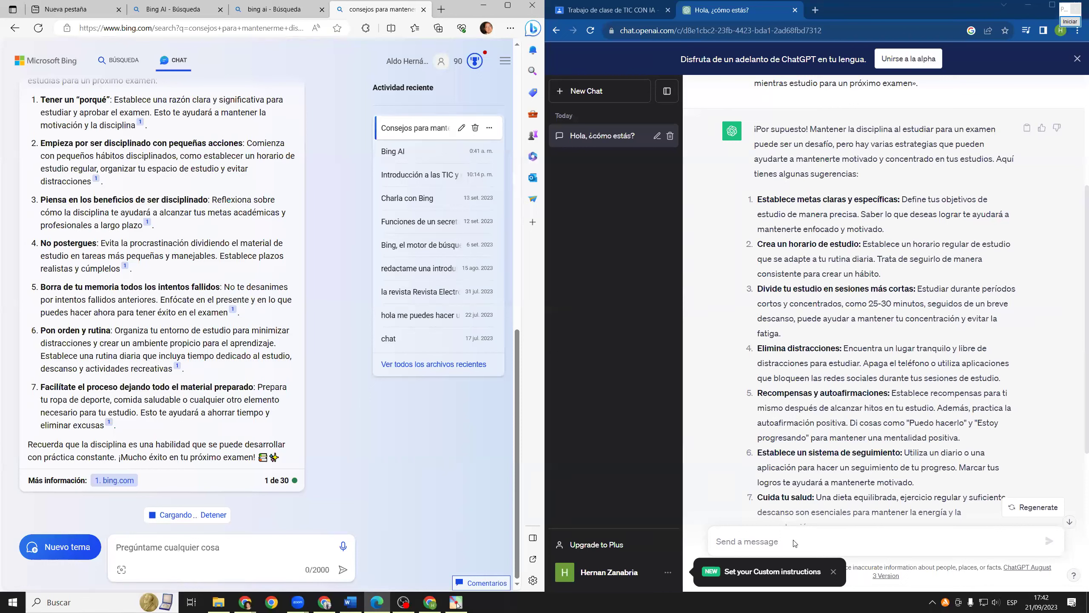
# - Ask ChatGPT "hasta que fecha esta actualiza tu base de conocimiento"
pyautogui.click(820, 513)
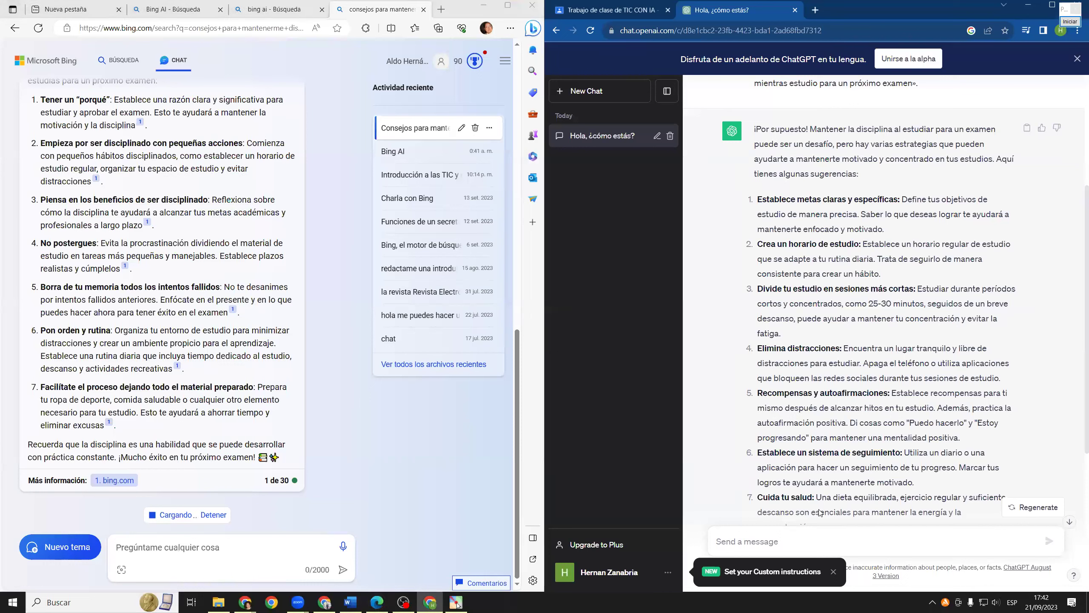
pyautogui.write('hasta que fecha esta actualiza')
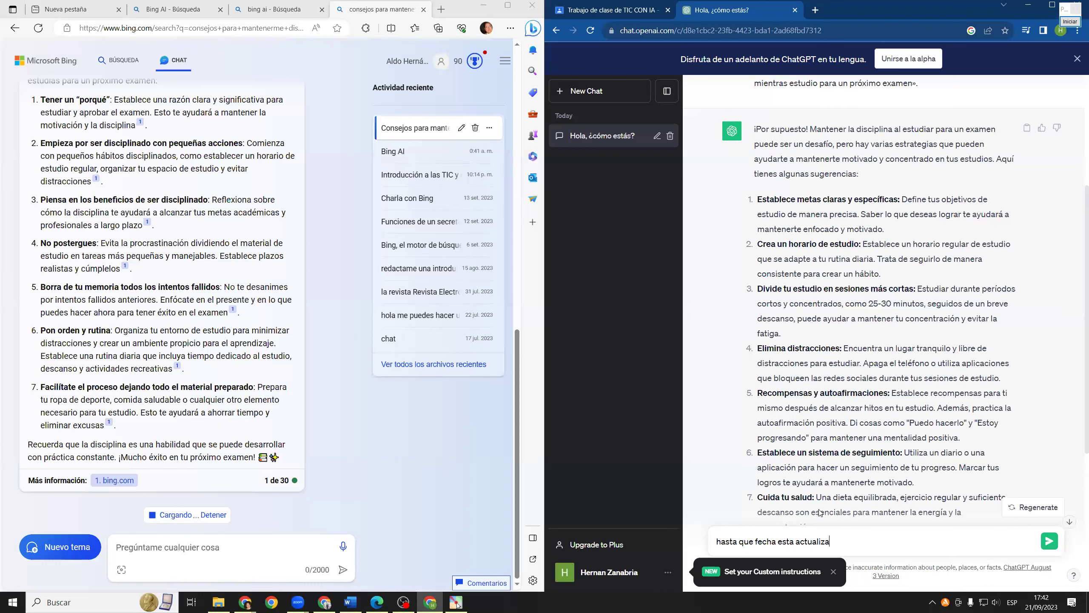
pyautogui.write(' tu bads')
pyautogui.press('BackSpace')
pyautogui.press('BackSpace')
pyautogui.write('se de conom')
pyautogui.press('BackSpace')
pyautogui.write('cimiento')
pyautogui.press('Return')
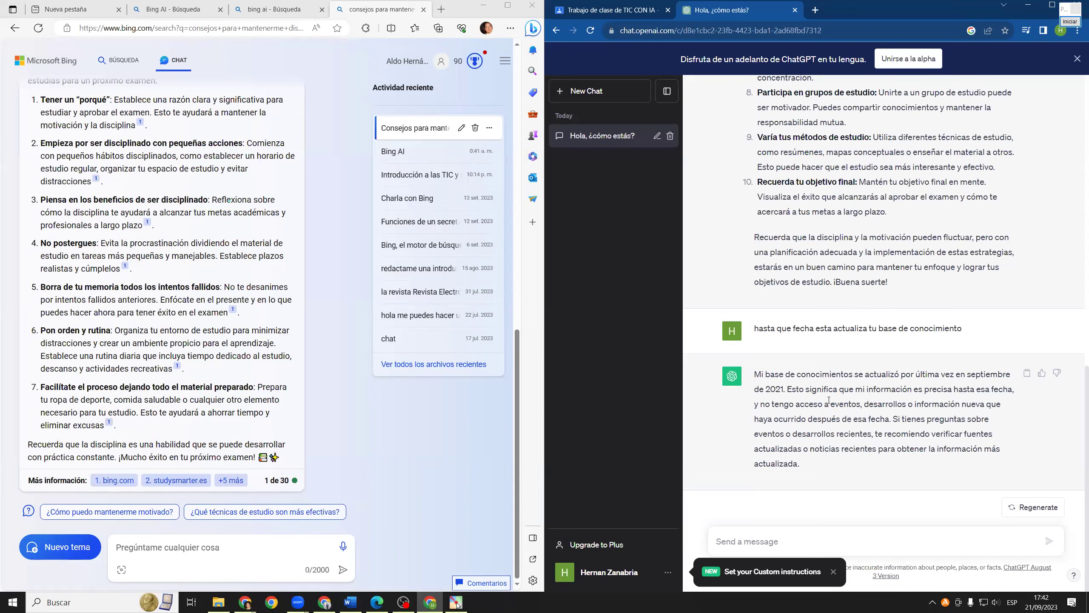
# - Copy the question "hasta que fecha esta actualiza tu base de conocimiento" from ChatGPT and submit it to Bing Chat
pyautogui.click(216, 552)
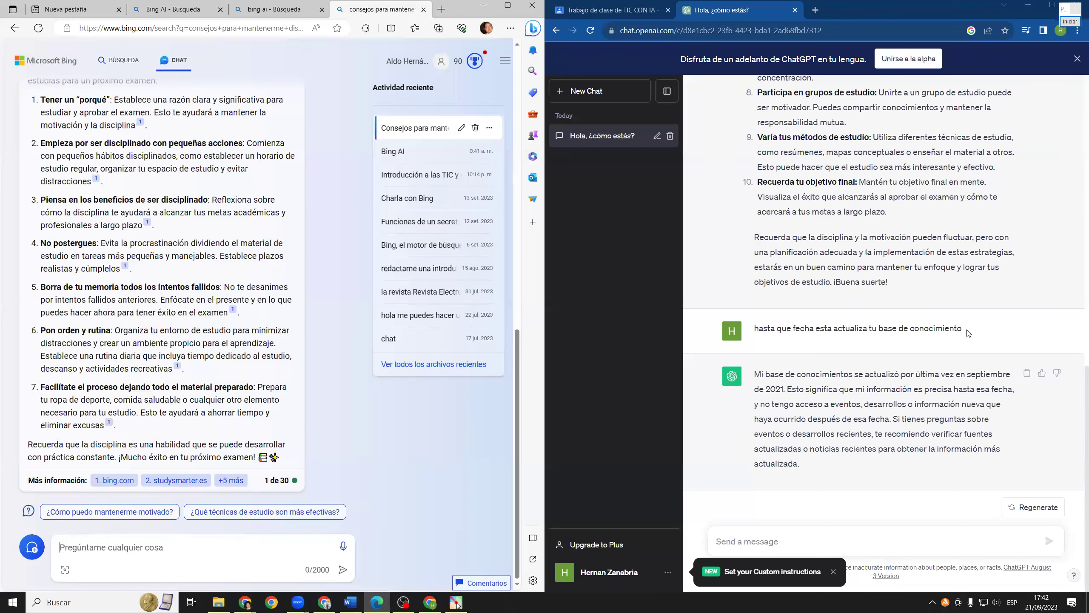
pyautogui.moveTo(967, 331); pyautogui.dragTo(754, 329)
pyautogui.hotkey('ctrl', 'c')
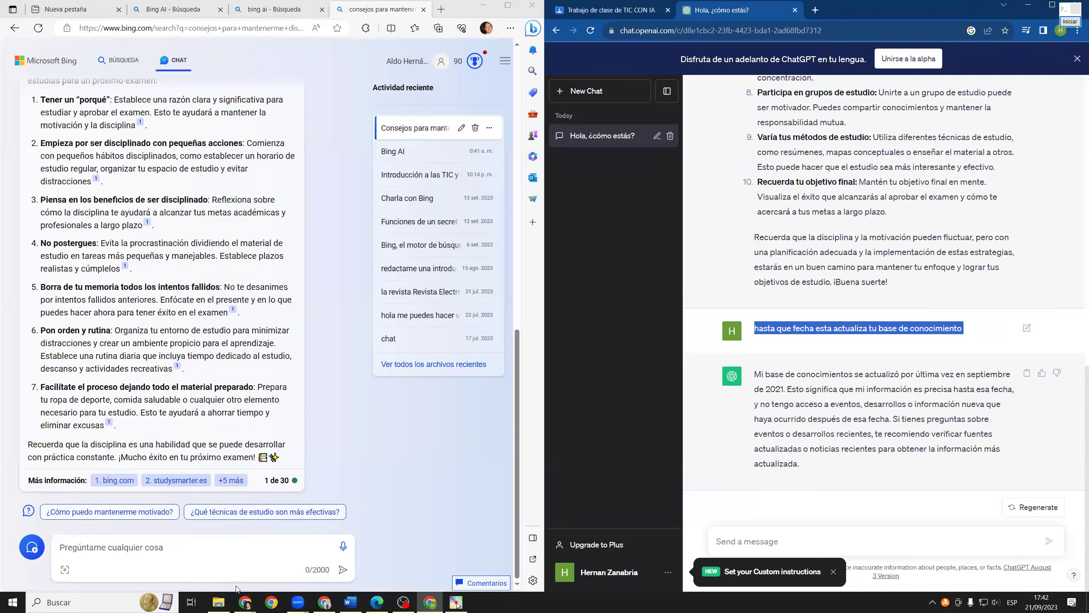
pyautogui.click(342, 577)
pyautogui.hotkey('ctrl', 'v')
pyautogui.click(343, 570)
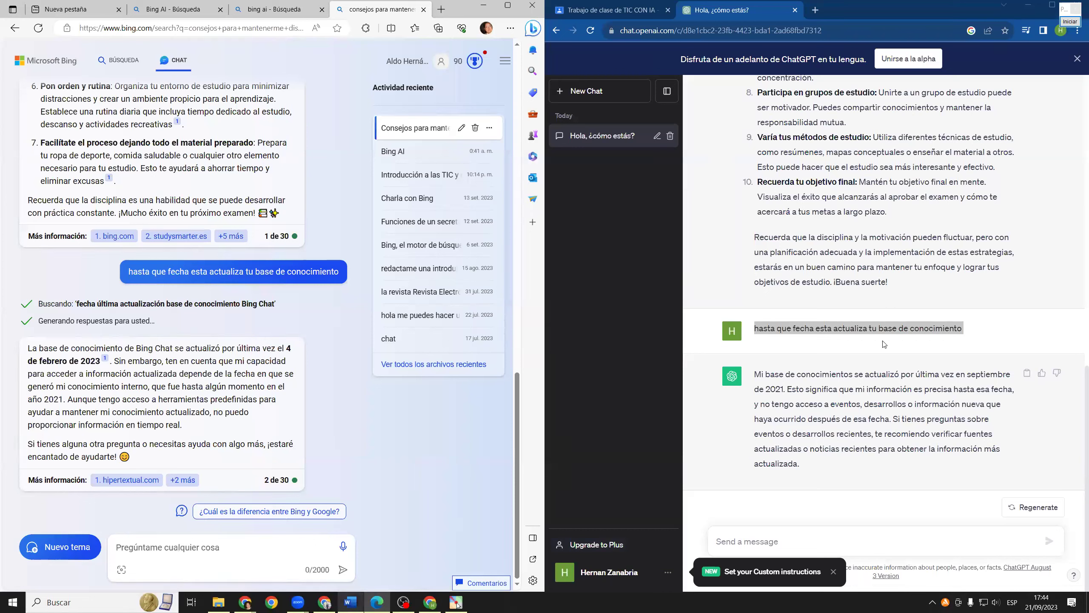
# - Switch to Google Classroom in Chrome and view the student list of the TIC CON IA - MOD I class
pyautogui.click(791, 544)
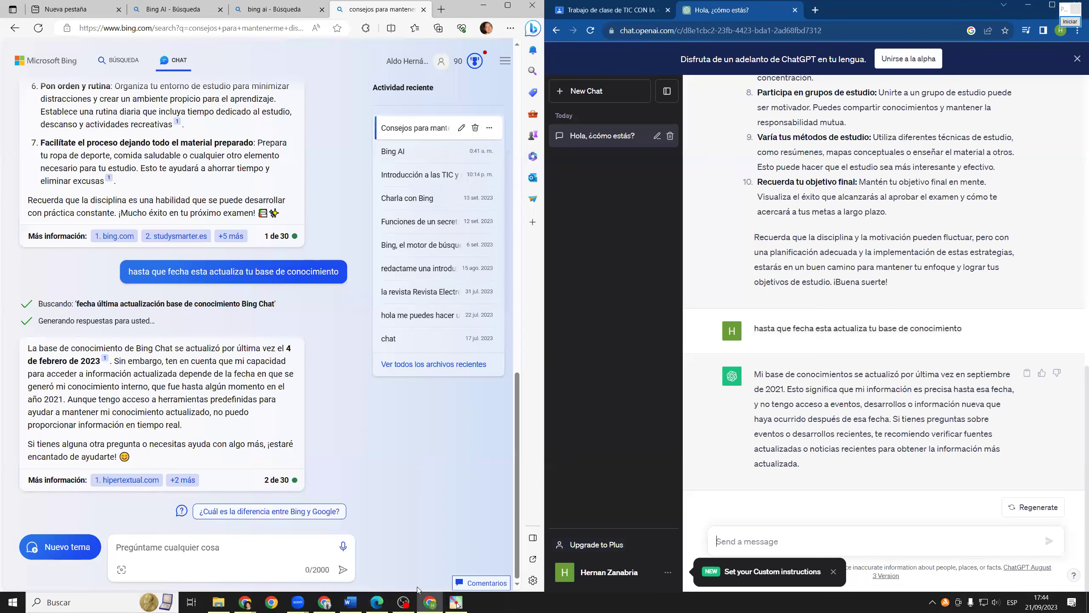
pyautogui.hotkey('alt', 'Tab')
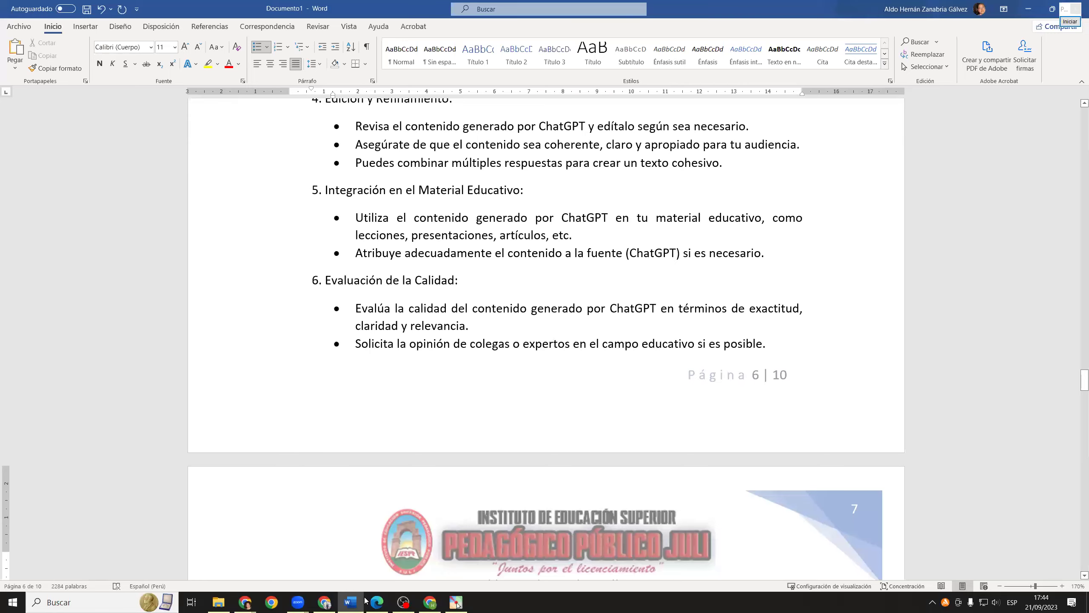
pyautogui.click(430, 602)
pyautogui.click(618, 9)
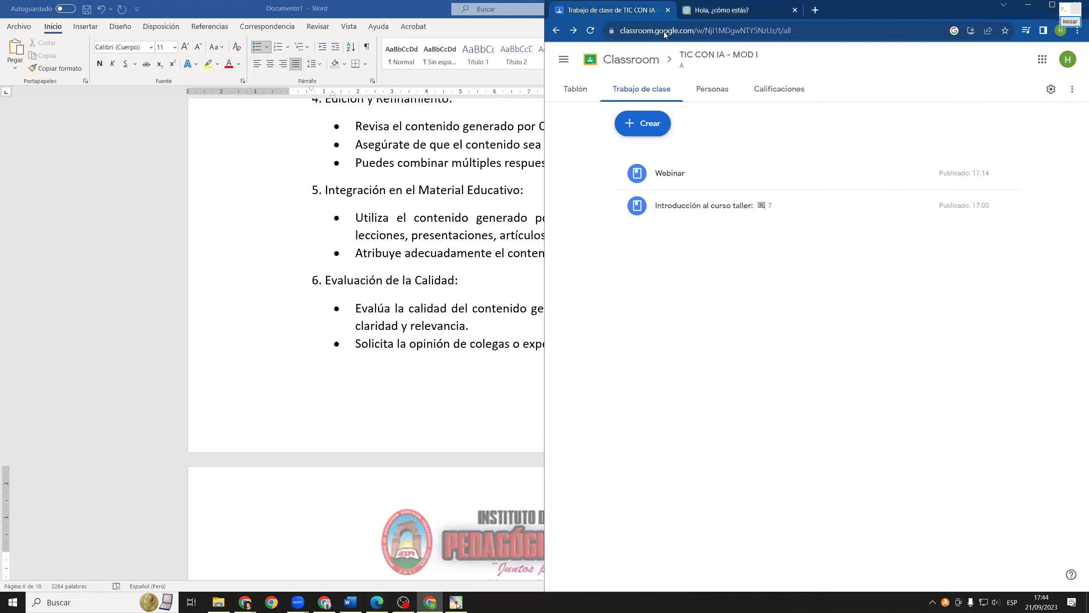
pyautogui.click(726, 92)
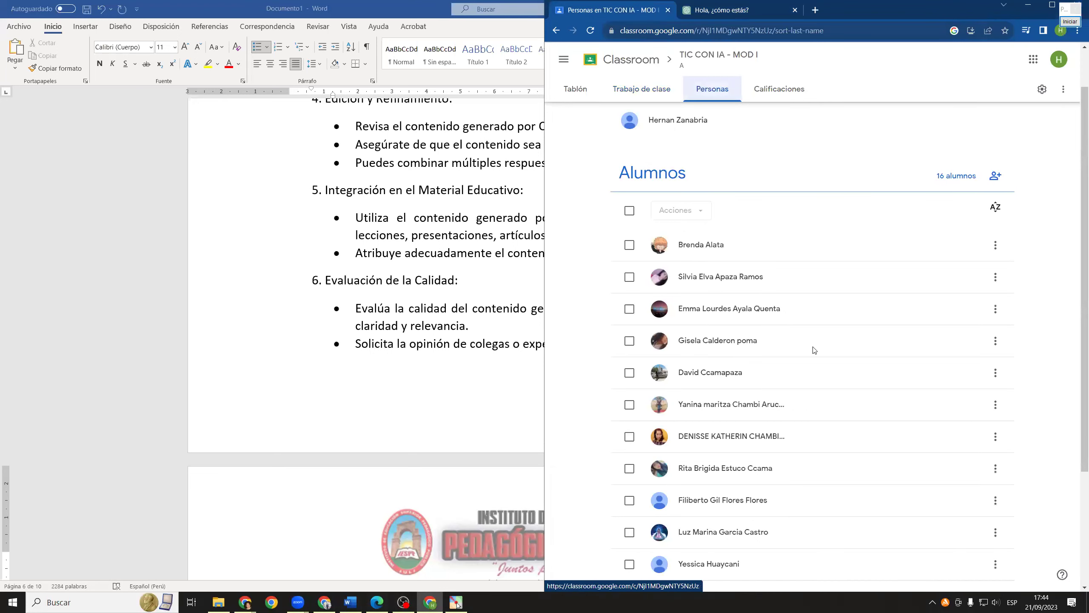
pyautogui.hotkey('ctrl', 'Tab')
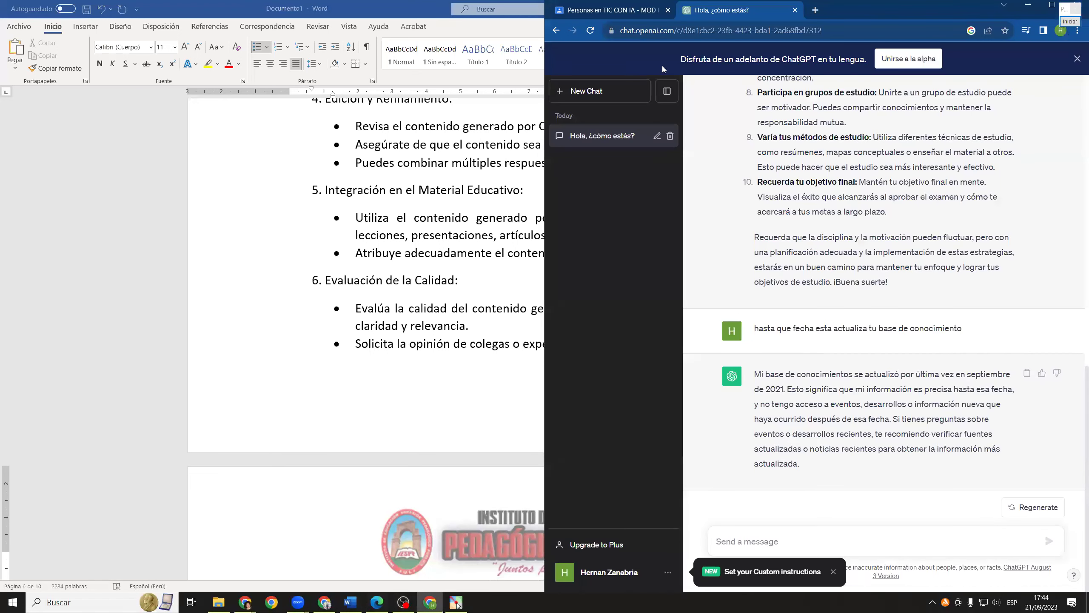
pyautogui.hotkey('ctrl', 'Tab')
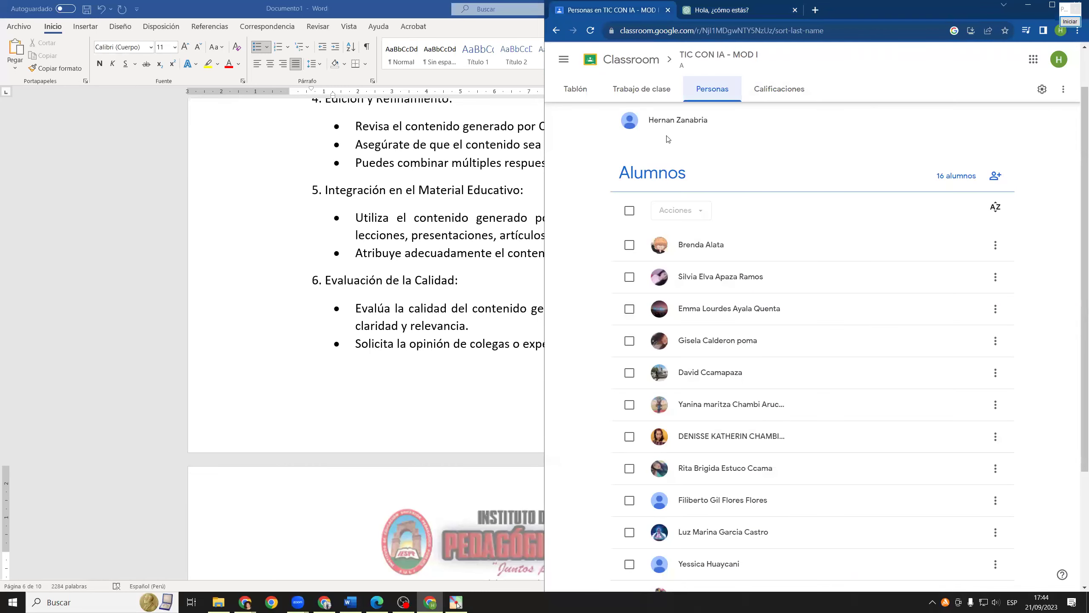
# - Start a new assignment (Tarea) in the class's classwork and dismiss the rubric tip
pyautogui.click(642, 90)
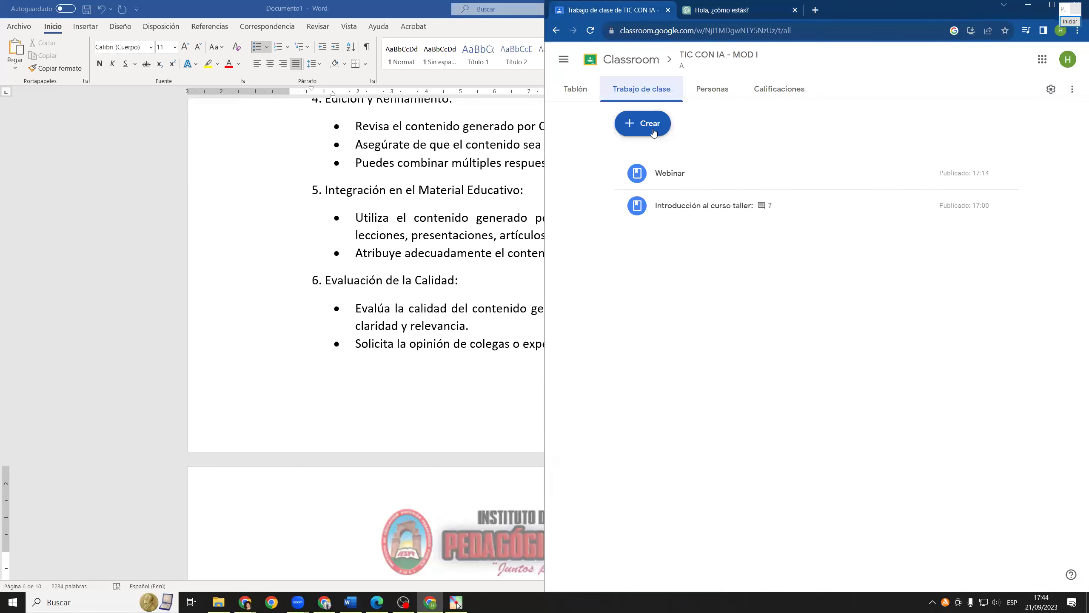
pyautogui.click(654, 130)
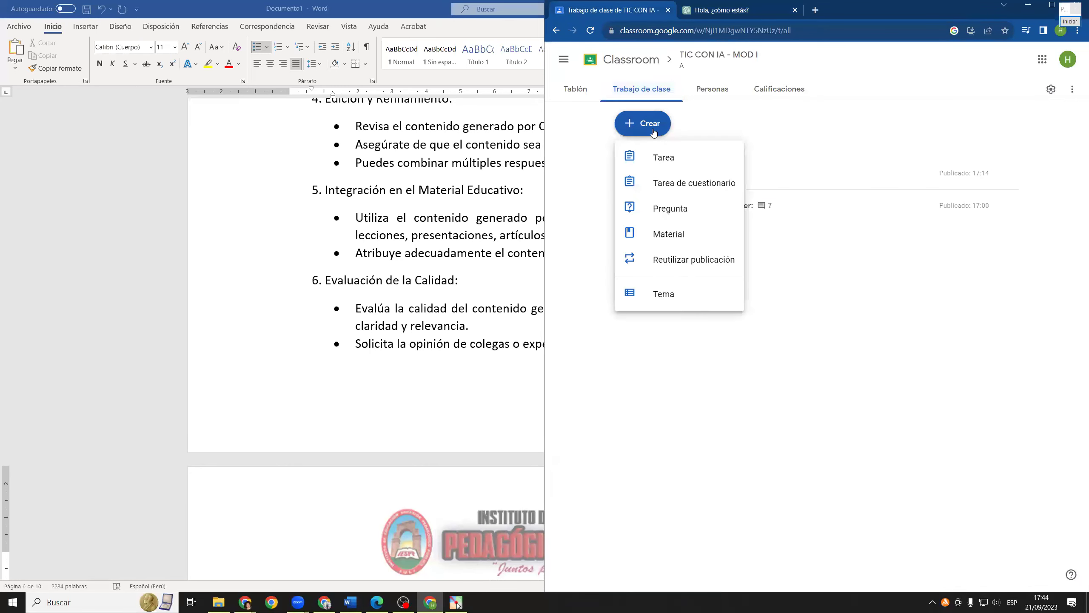
pyautogui.click(661, 164)
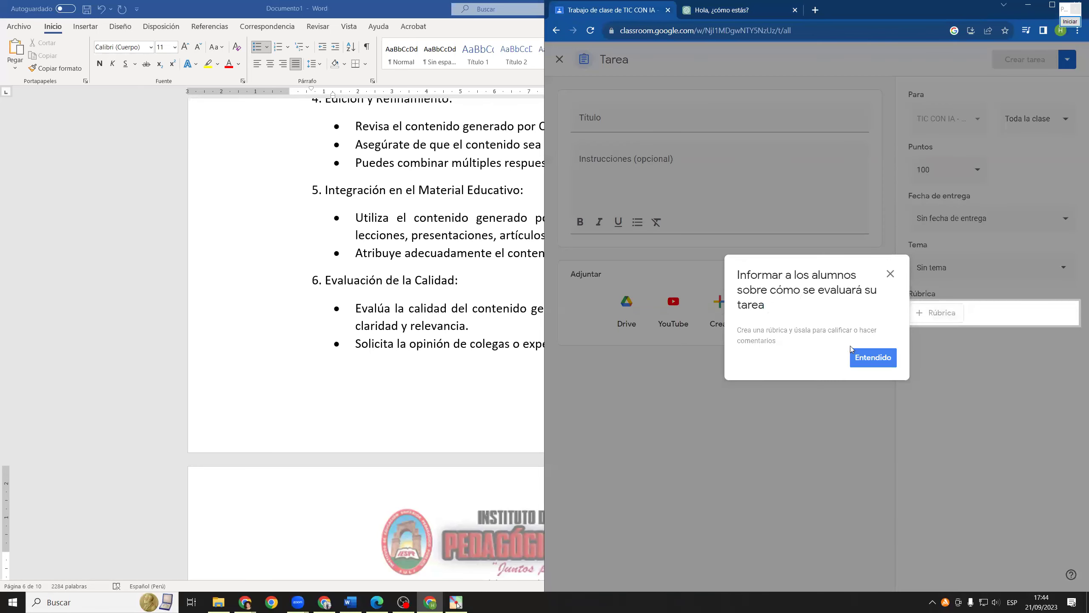
pyautogui.click(867, 357)
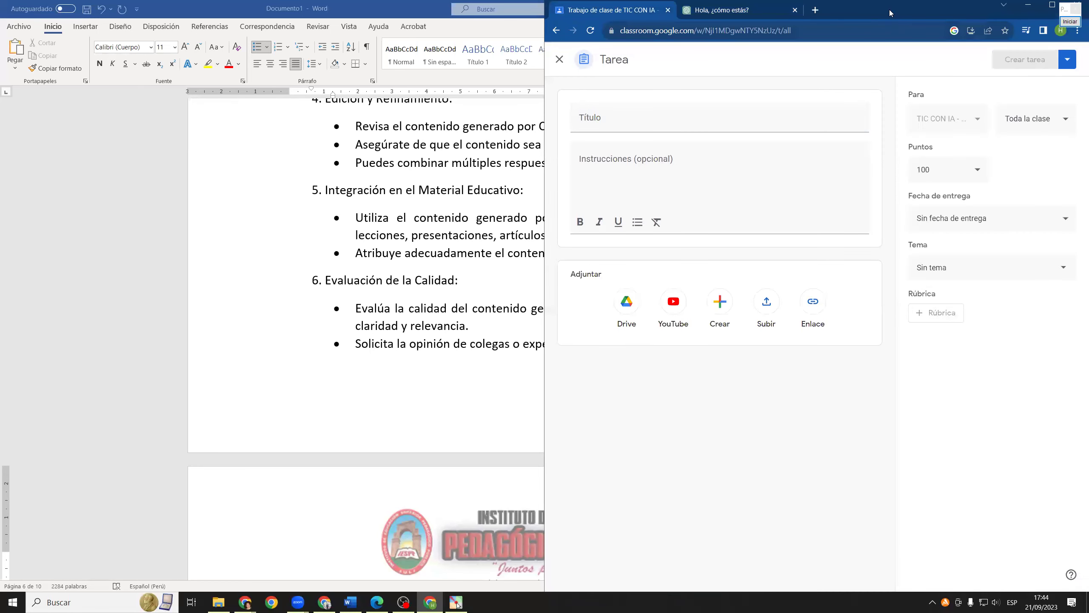
# - Maximize the Classroom window and begin the assignment's title with "REalizar un un articulo del tema que"
pyautogui.moveTo(890, 13); pyautogui.dragTo(895, 17)
pyautogui.doubleClick(895, 17)
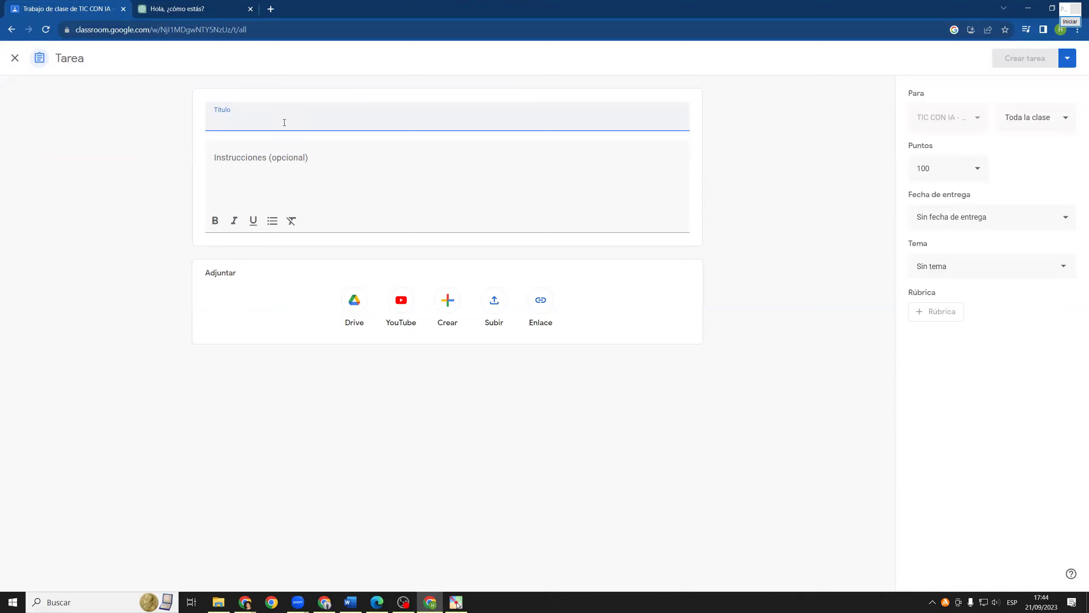
pyautogui.write('REalizar un un articulo del tema que')
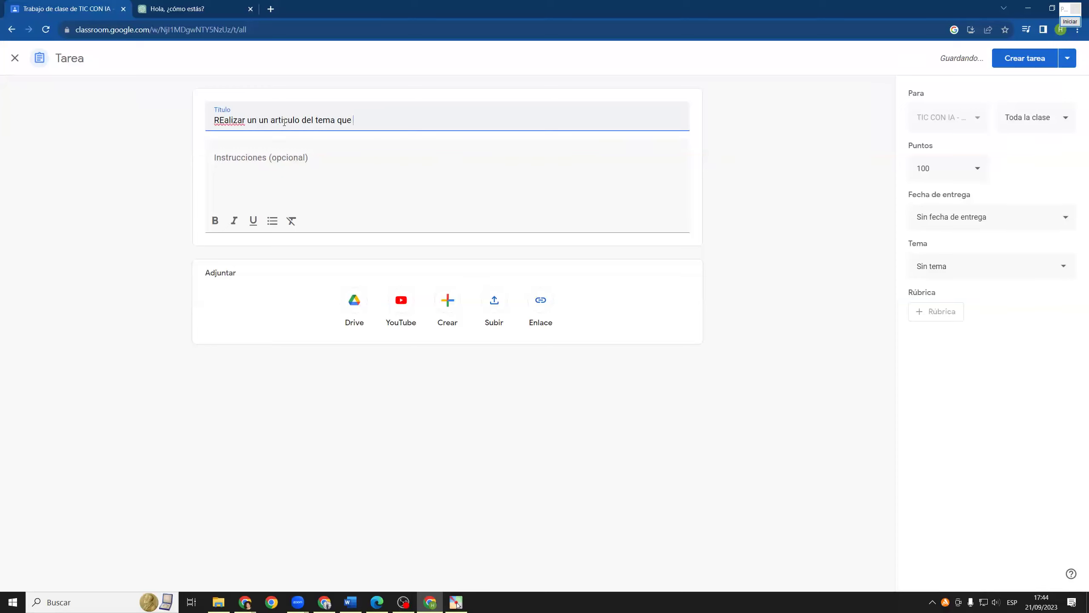